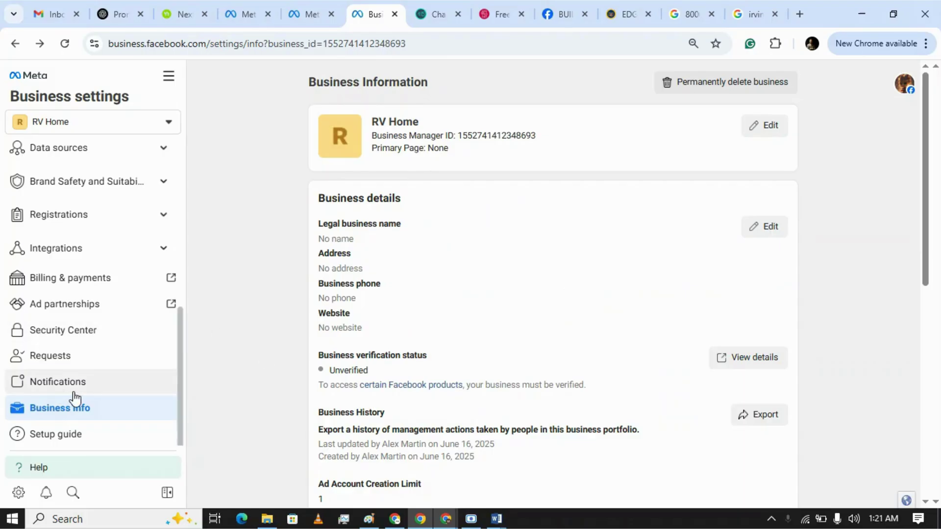
# Step: Open the Security Center and start the business verification for RV Home, getting past the introduction
pyautogui.click(82, 338)
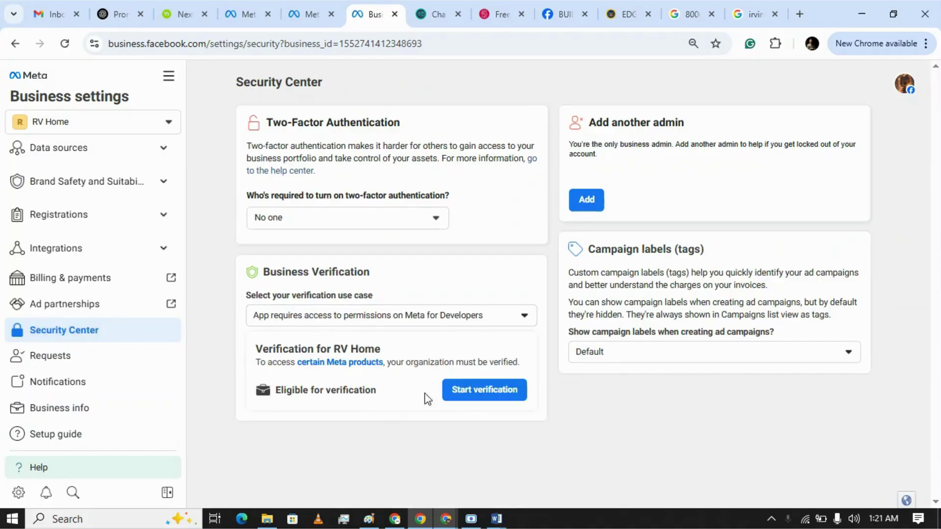
pyautogui.click(462, 399)
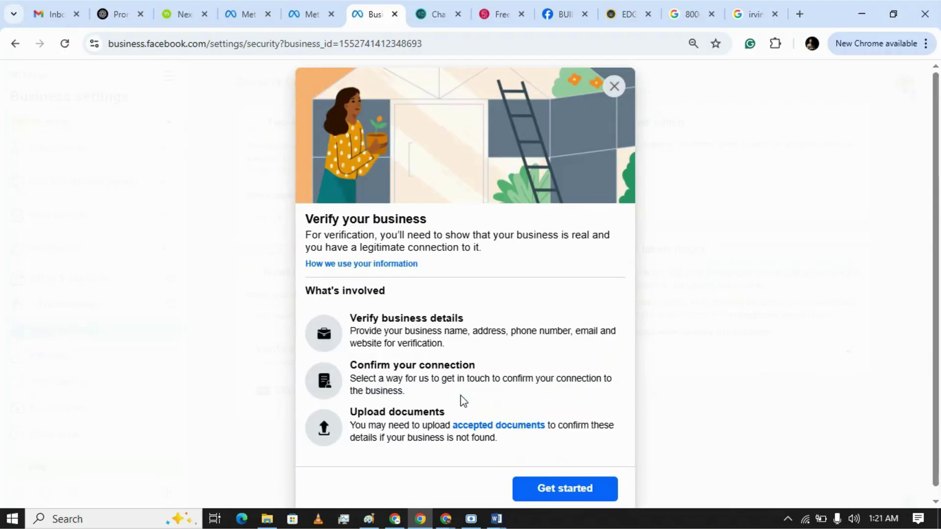
pyautogui.click(555, 491)
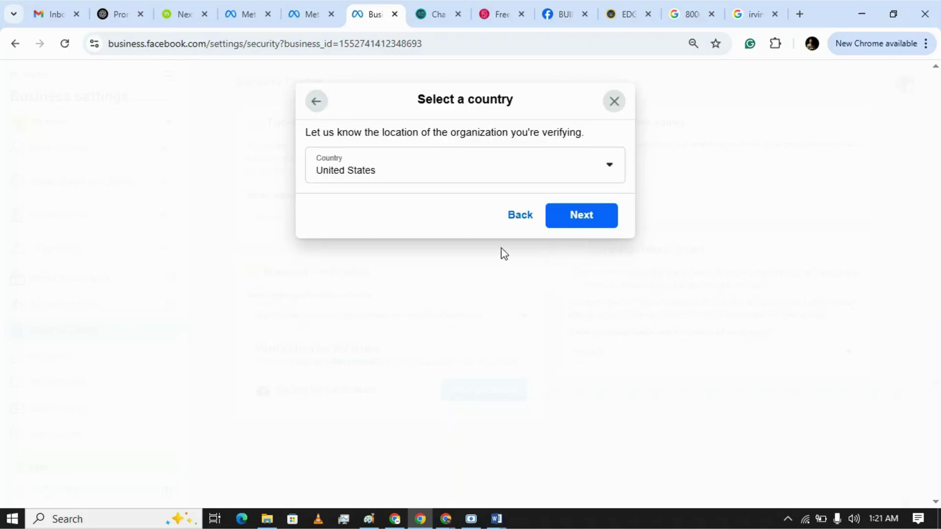
# Step: Keep United States as the organization's country and choose Private Company as the business type
pyautogui.click(593, 223)
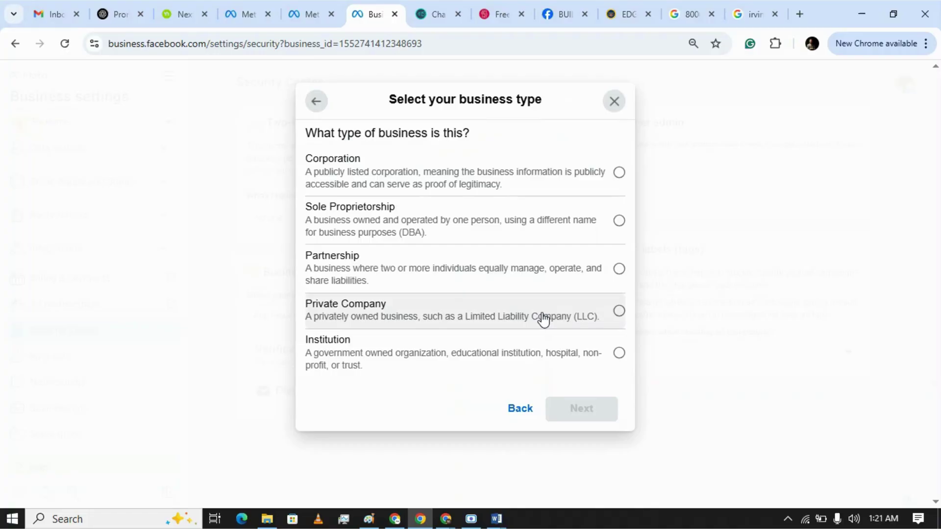
pyautogui.click(543, 320)
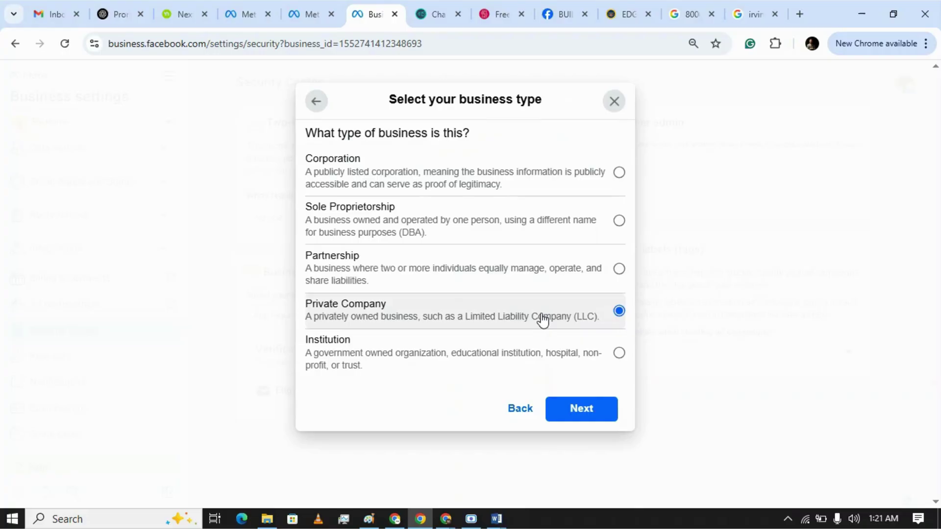
pyautogui.click(577, 413)
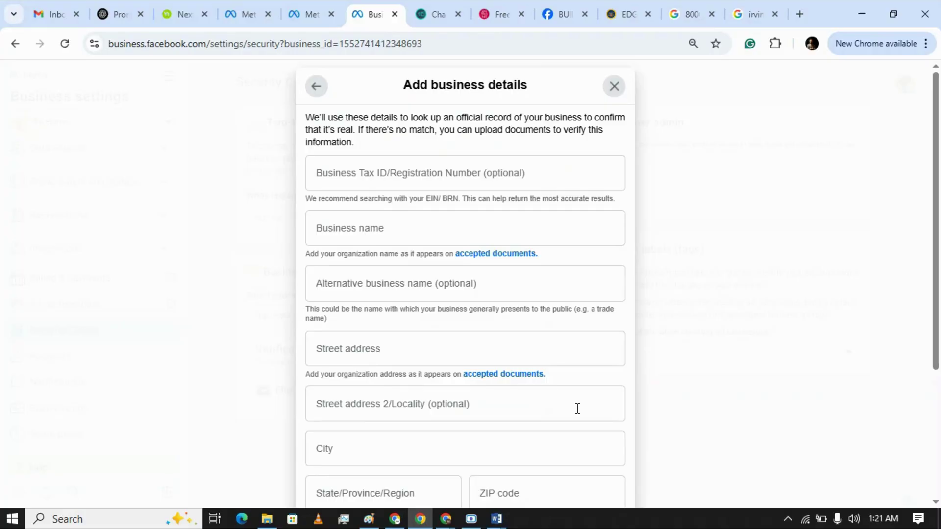
# Step: Look up MICHAELS STORES INC in the SEC EDGAR company search and examine its business address
pyautogui.click(621, 15)
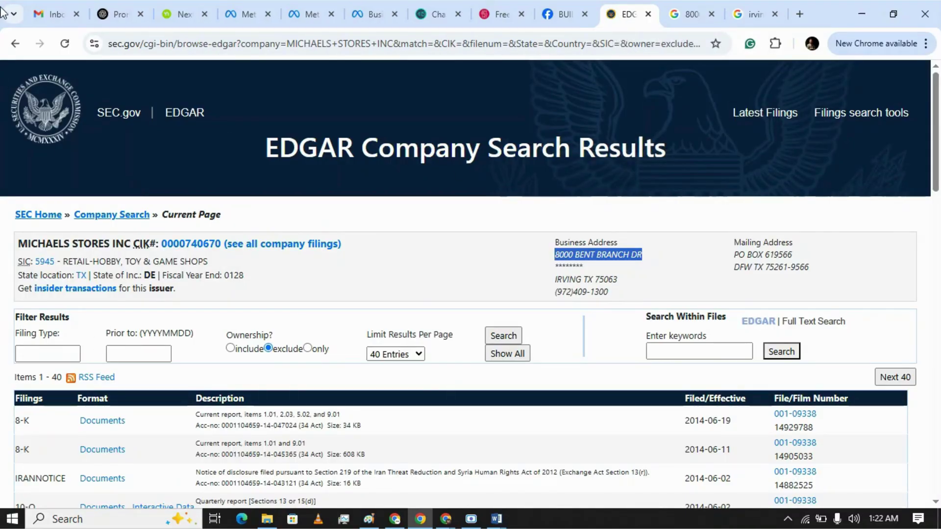
pyautogui.click(14, 45)
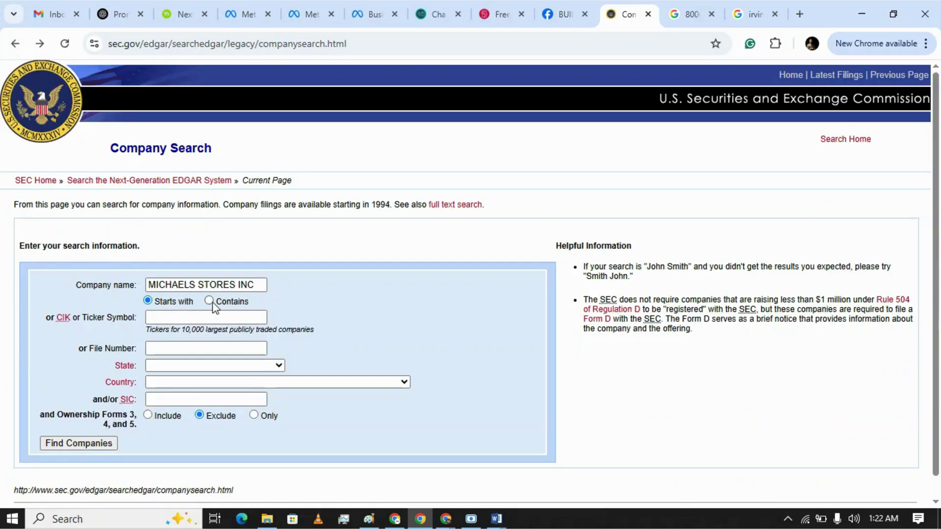
pyautogui.click(256, 284)
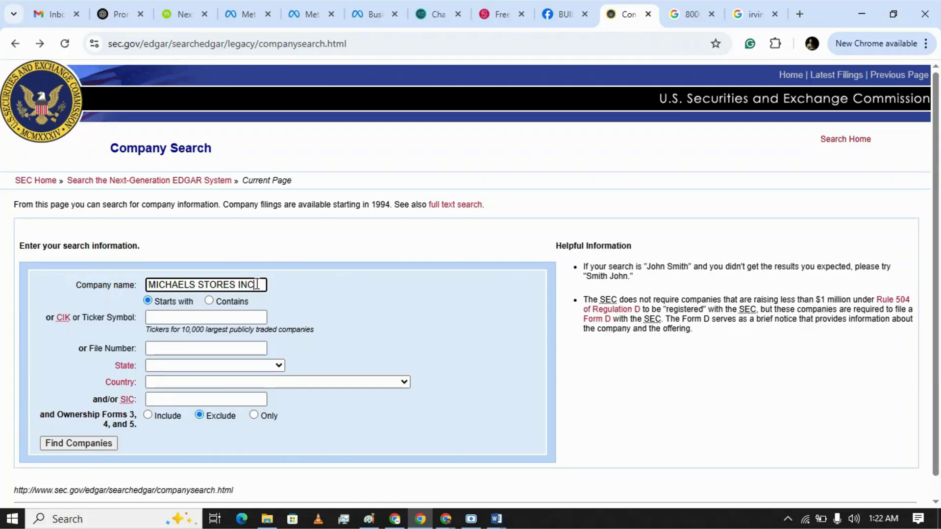
pyautogui.click(82, 443)
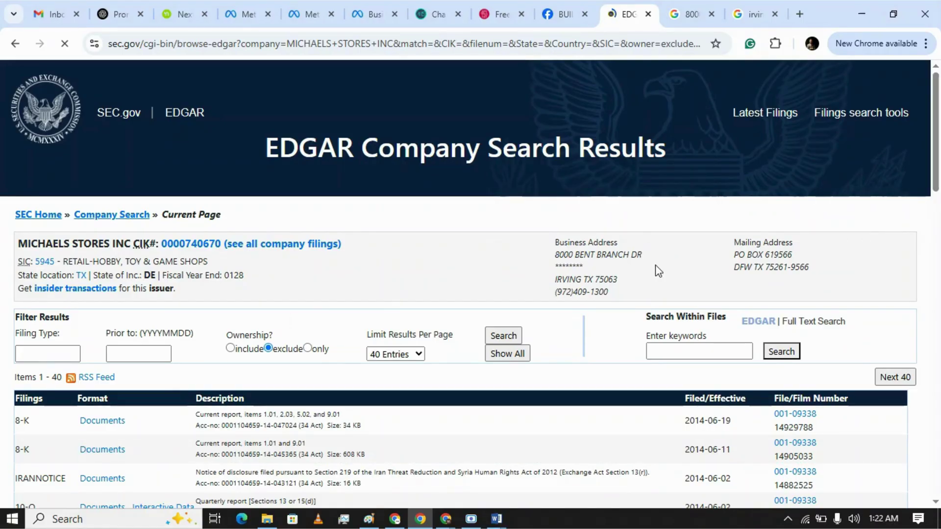
pyautogui.moveTo(643, 255); pyautogui.dragTo(541, 262)
pyautogui.click(540, 261)
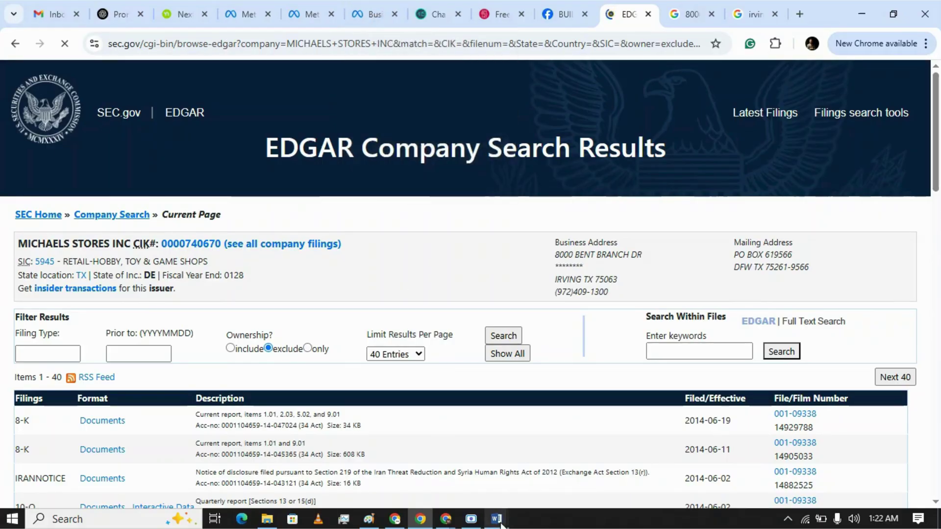
# Step: Switch to the Certificate of Formation document in Word and copy the company name MICHAELS STORES INC
pyautogui.moveTo(497, 518)
pyautogui.click(444, 493)
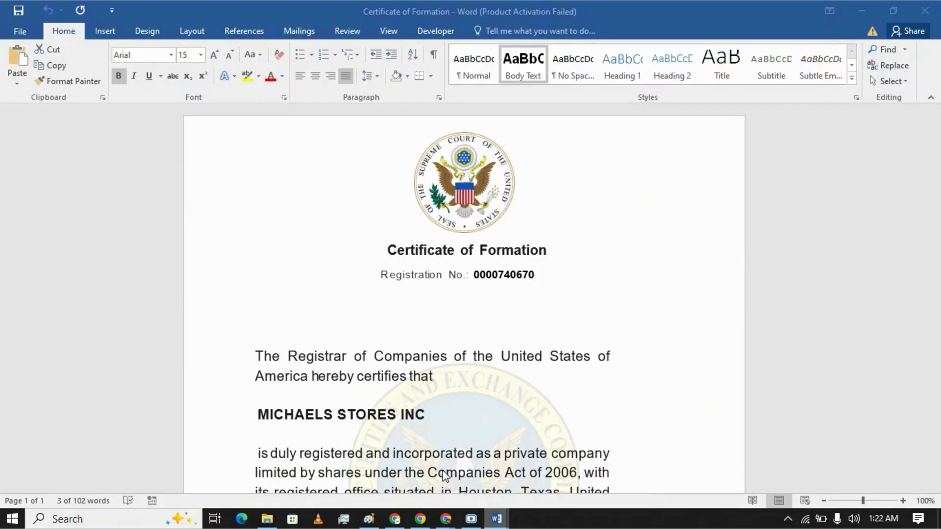
pyautogui.click(436, 420)
pyautogui.hotkey('shift', 'Left')
pyautogui.hotkey('shift', 'Left')
pyautogui.hotkey('shift', 'Left')
pyautogui.hotkey('shift', 'Left')
pyautogui.hotkey('shift', 'Left')
pyautogui.hotkey('shift', 'Left')
pyautogui.hotkey('shift', 'Left')
pyautogui.hotkey('shift', 'Left')
pyautogui.hotkey('shift', 'Left')
pyautogui.hotkey('shift', 'Left')
pyautogui.hotkey('shift', 'Left')
pyautogui.hotkey('shift', 'Left')
pyautogui.hotkey('shift', 'Left')
pyautogui.hotkey('shift', 'Left')
pyautogui.hotkey('shift', 'Left')
pyautogui.hotkey('shift', 'Left')
pyautogui.hotkey('shift', 'Left')
pyautogui.hotkey('shift', 'Left')
pyautogui.hotkey('shift', 'Left')
pyautogui.hotkey('shift', 'Left')
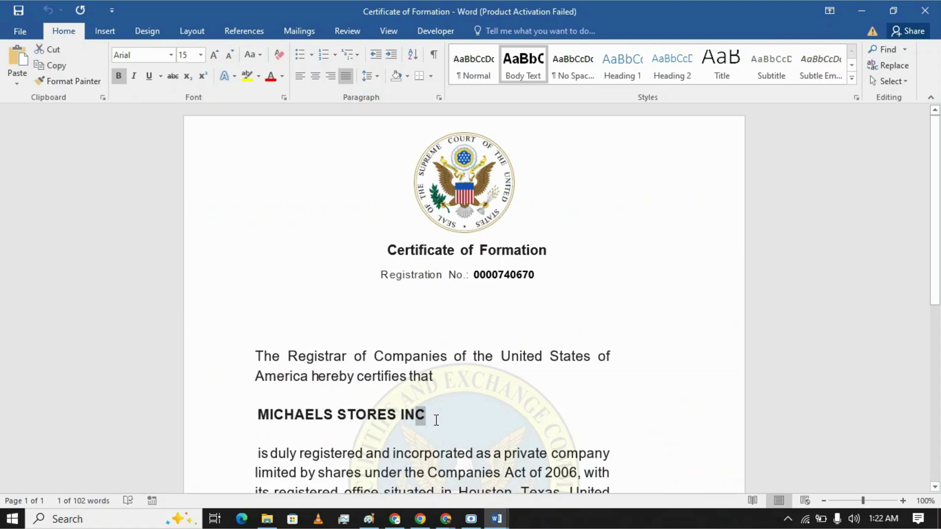
pyautogui.hotkey('shift', 'Right')
pyautogui.hotkey('ctrl', 'c')
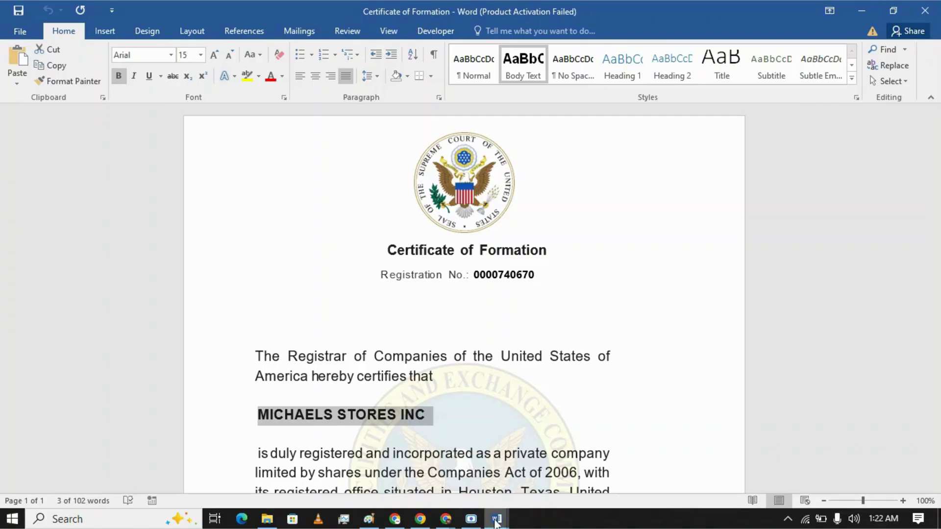
# Step: Check the SampleBill document, then return to Meta's business details form in Chrome and paste MICHAELS STORES INC as the business name
pyautogui.moveTo(503, 522)
pyautogui.click(573, 484)
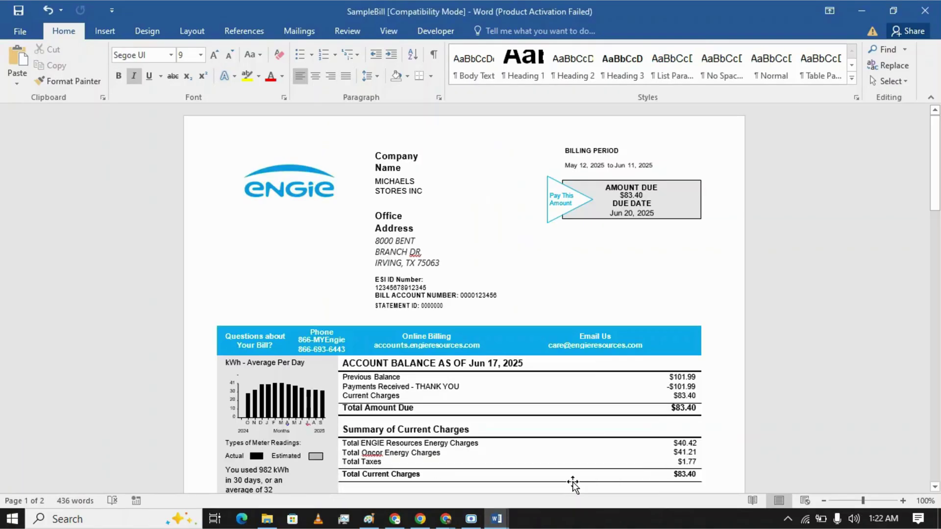
pyautogui.click(420, 522)
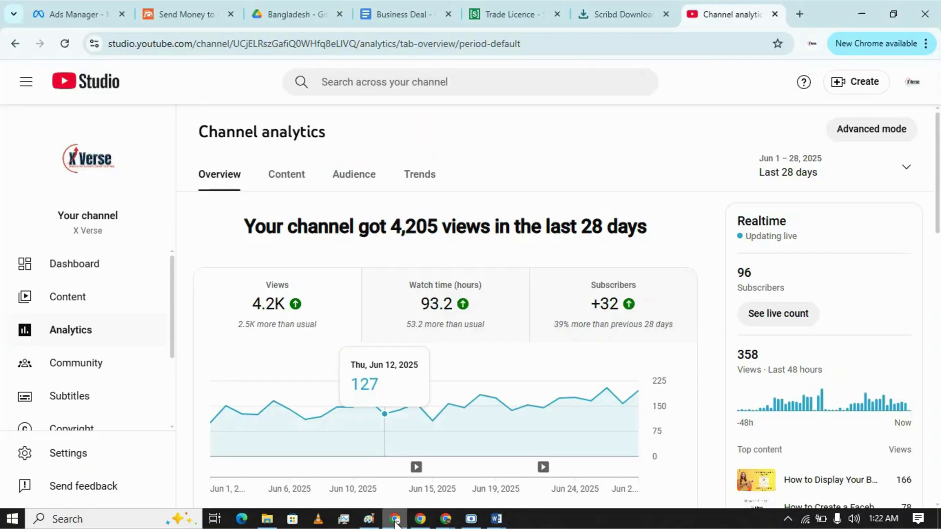
pyautogui.click(420, 458)
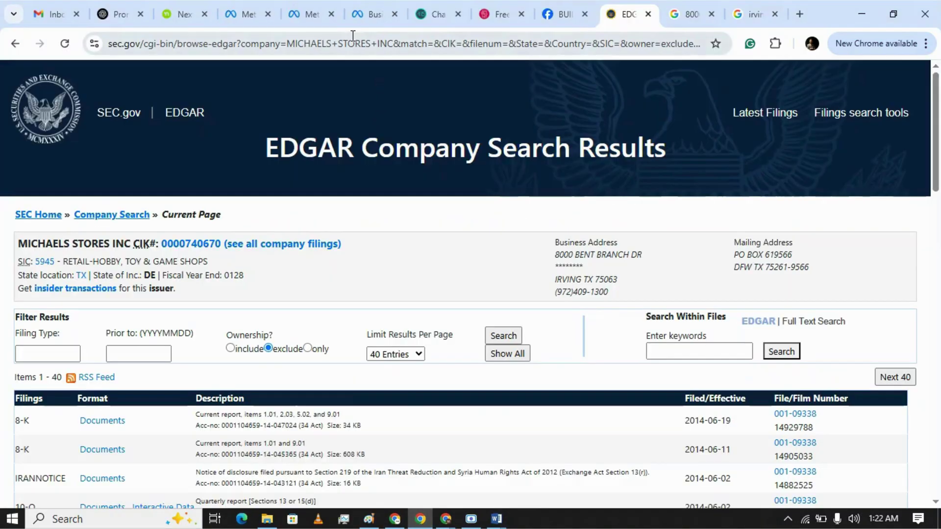
pyautogui.click(375, 14)
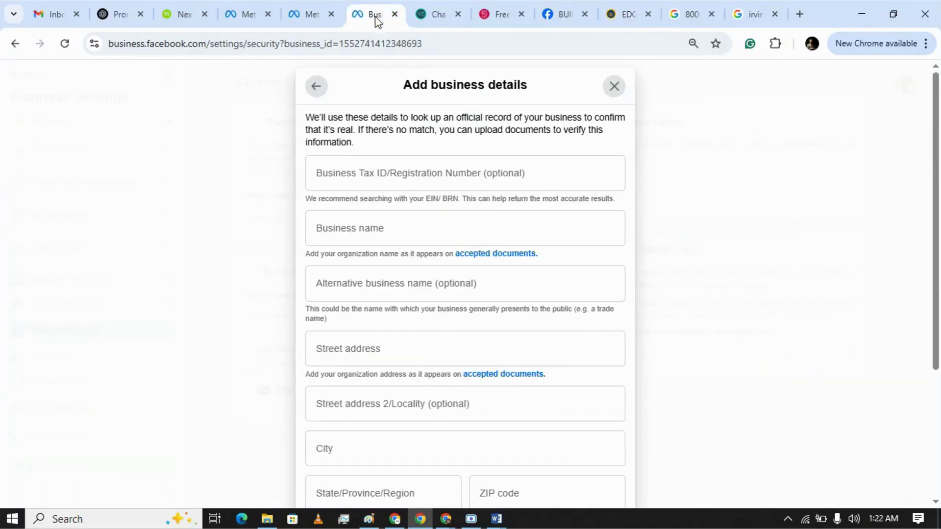
pyautogui.click(437, 234)
pyautogui.hotkey('ctrl', 'v')
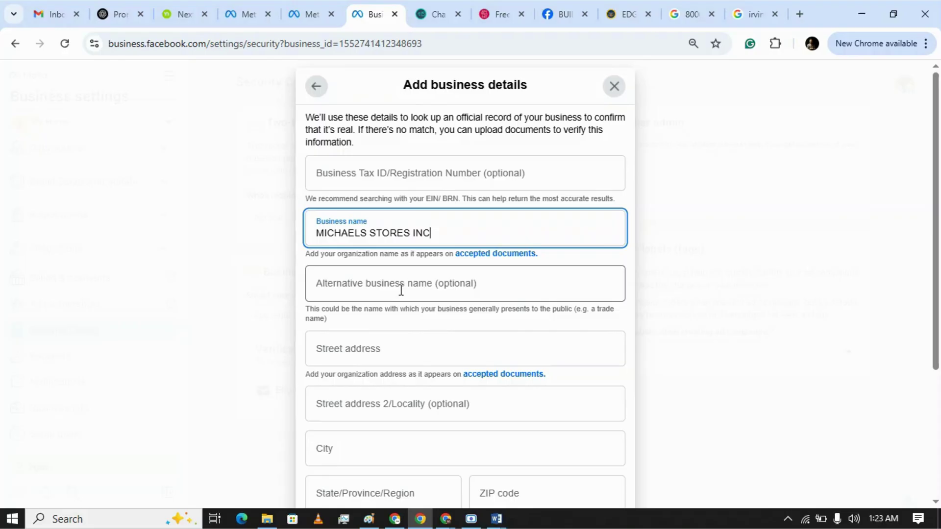
# Step: Copy the full office address from the SampleBill document in Word into the Street address field of the business details form in Chrome
pyautogui.click(391, 355)
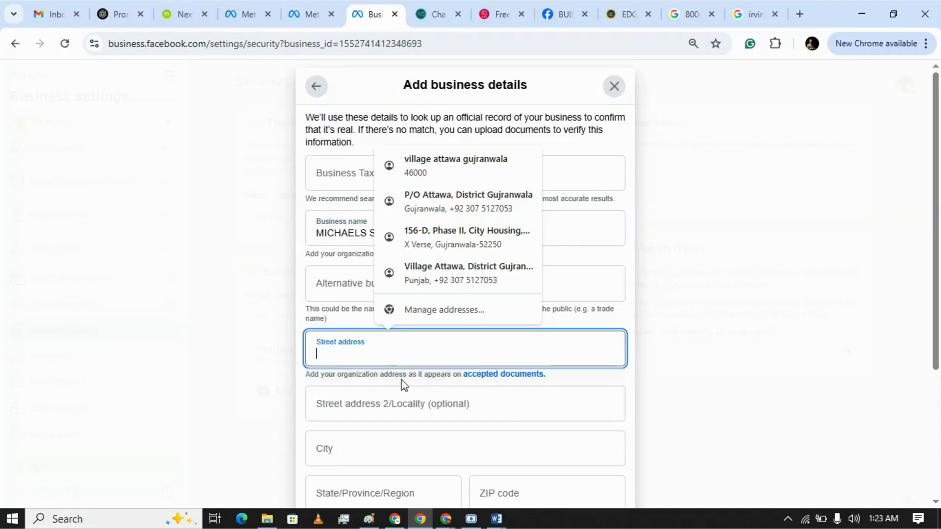
pyautogui.moveTo(497, 519)
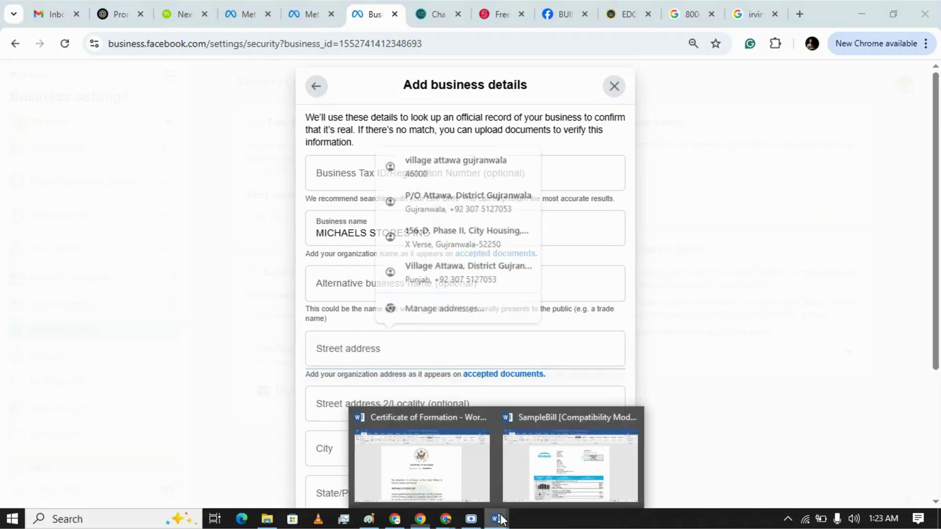
pyautogui.click(572, 483)
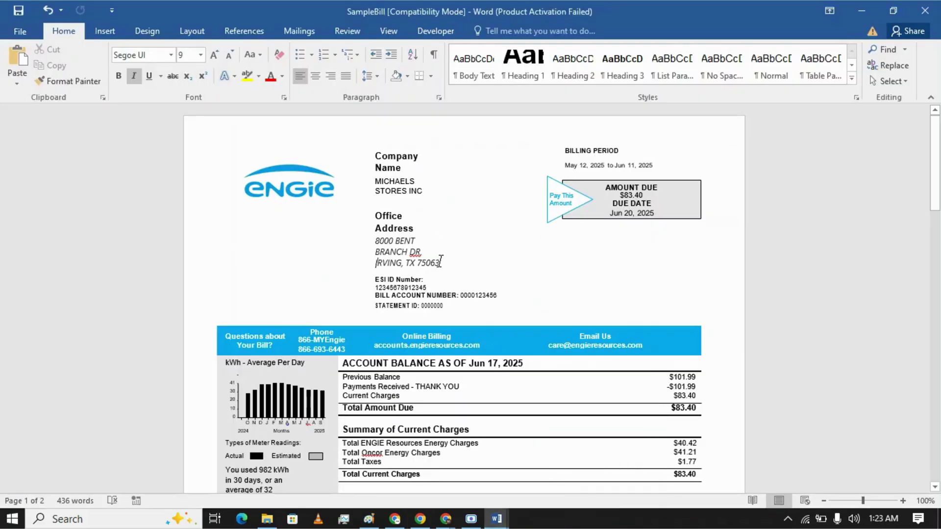
pyautogui.moveTo(440, 263); pyautogui.dragTo(378, 249)
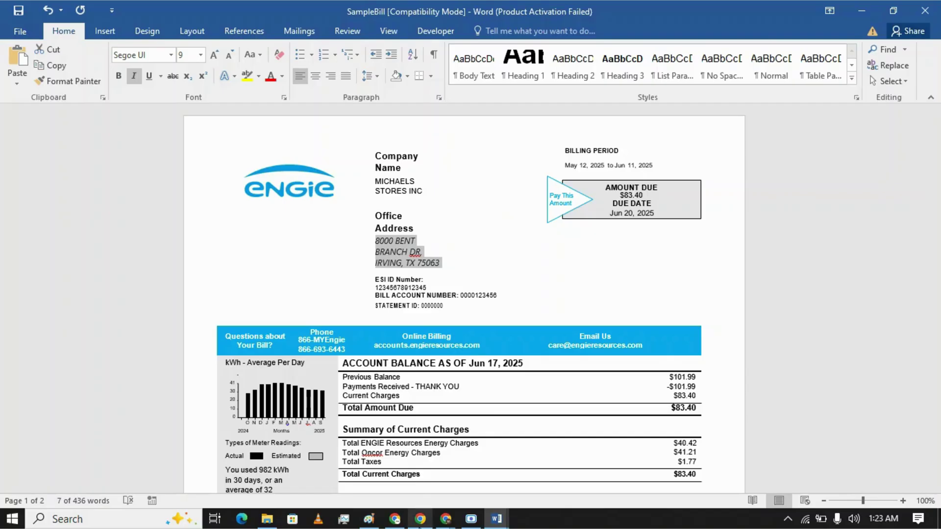
pyautogui.click(420, 520)
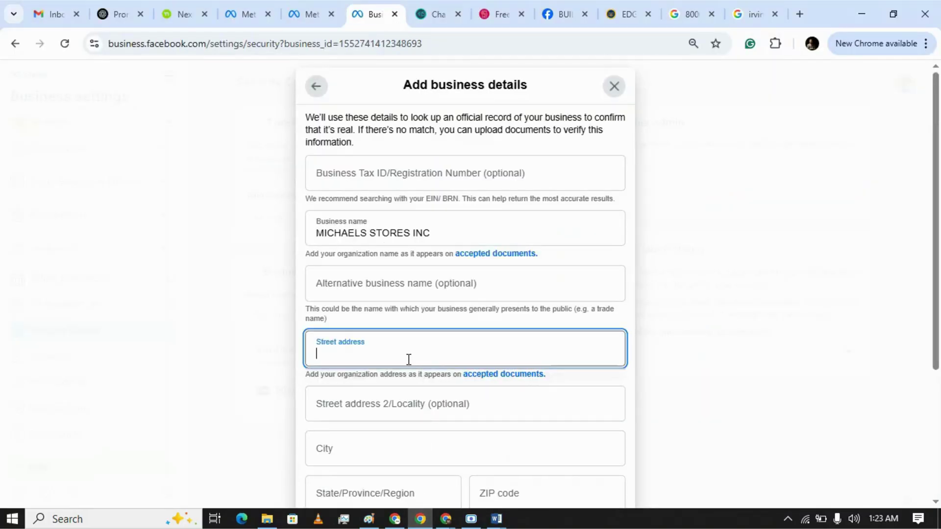
pyautogui.write('8000 BENT BRANCH DR, IRVING, TX 75063')
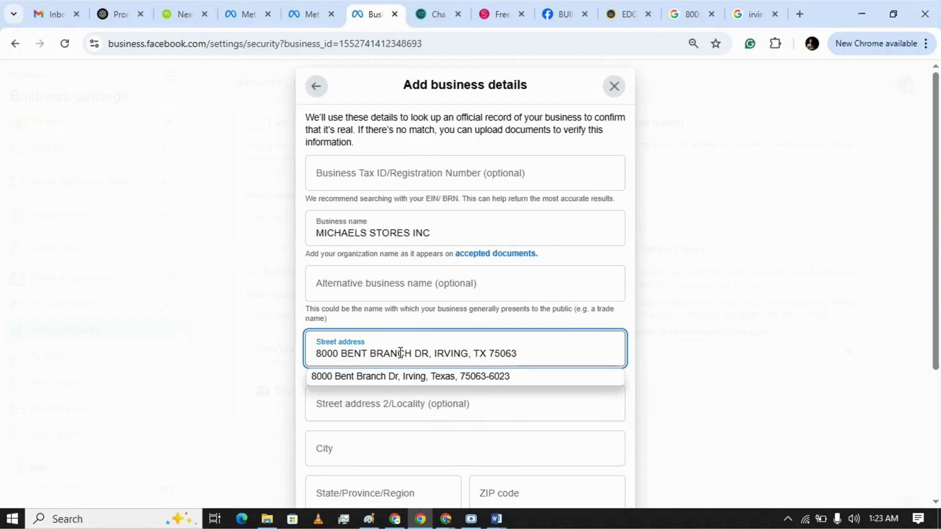
# Step: Move the city name out of the street address into the City field
pyautogui.click(471, 353)
pyautogui.press('BackSpace')
pyautogui.moveTo(470, 354); pyautogui.dragTo(437, 353)
pyautogui.hotkey('ctrl', 'c')
pyautogui.press('BackSpace')
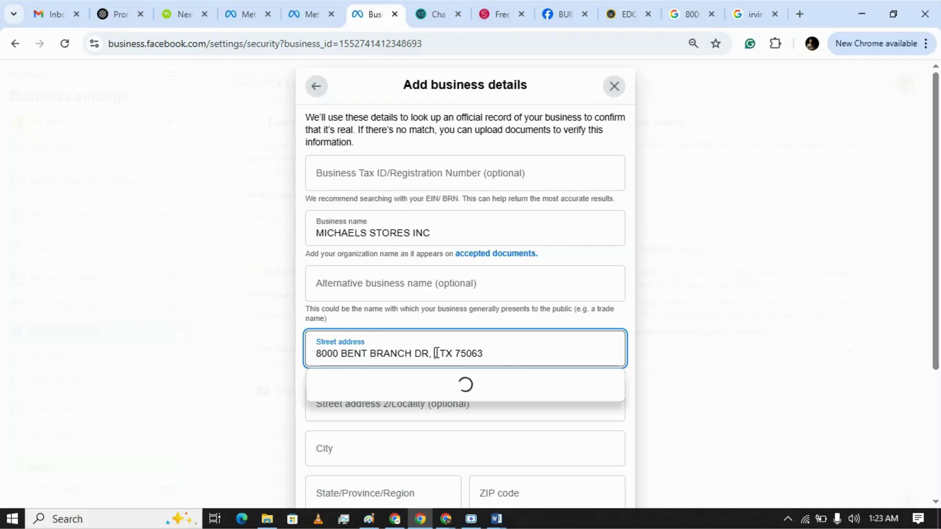
pyautogui.click(370, 450)
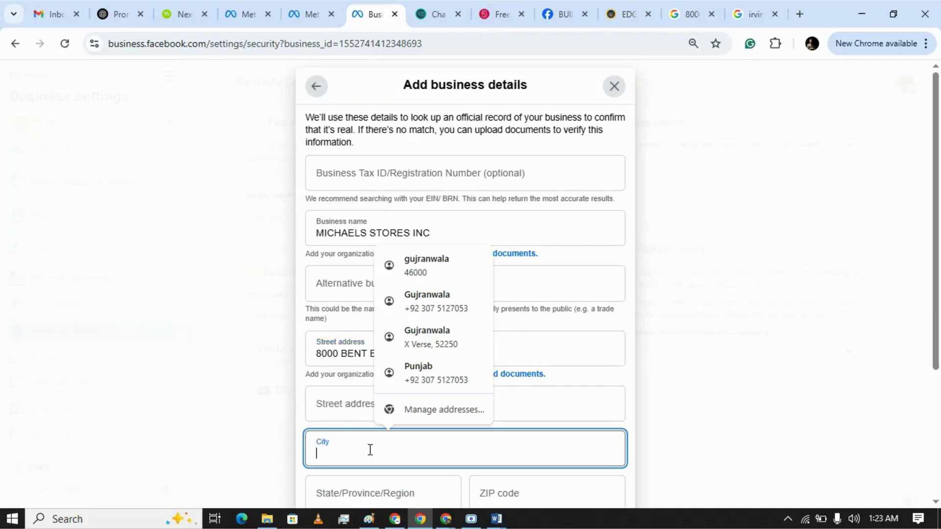
pyautogui.hotkey('ctrl', 'v')
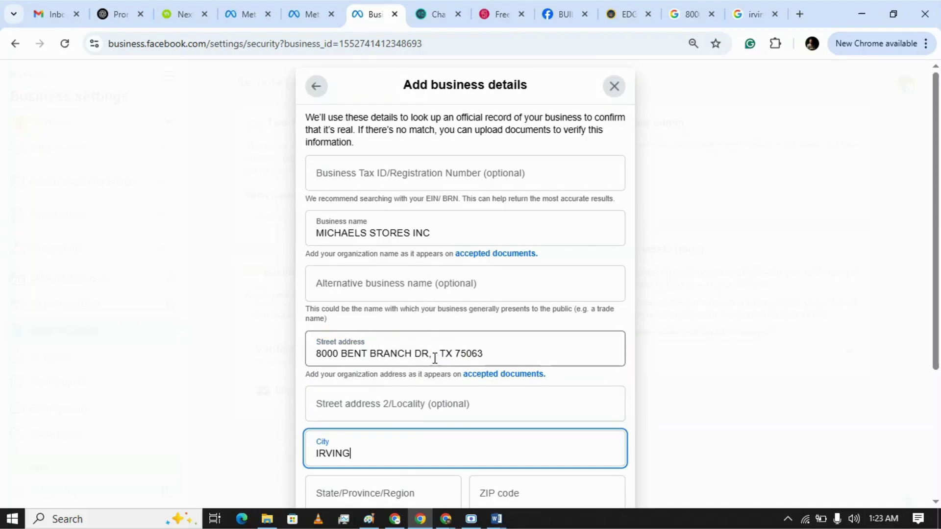
# Step: Cut the ZIP code from the end of the street address and paste it into the ZIP code field
pyautogui.tripleClick(483, 351)
pyautogui.click(485, 353)
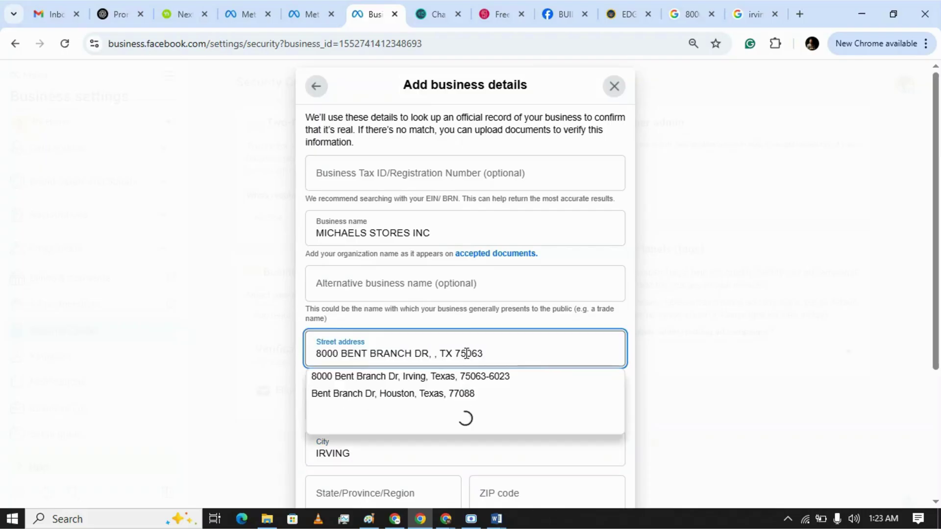
pyautogui.moveTo(487, 353); pyautogui.dragTo(457, 353)
pyautogui.hotkey('ctrl', 'x')
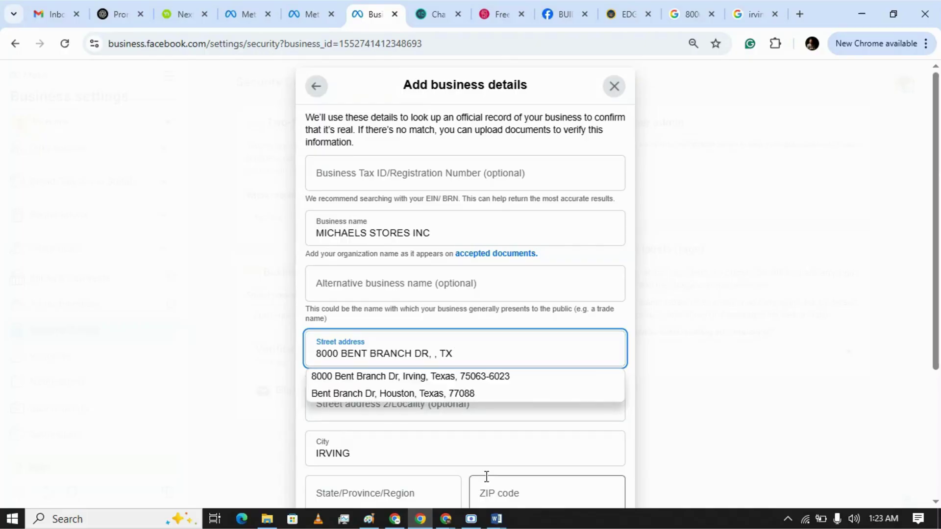
pyautogui.click(491, 490)
pyautogui.hotkey('ctrl', 'v')
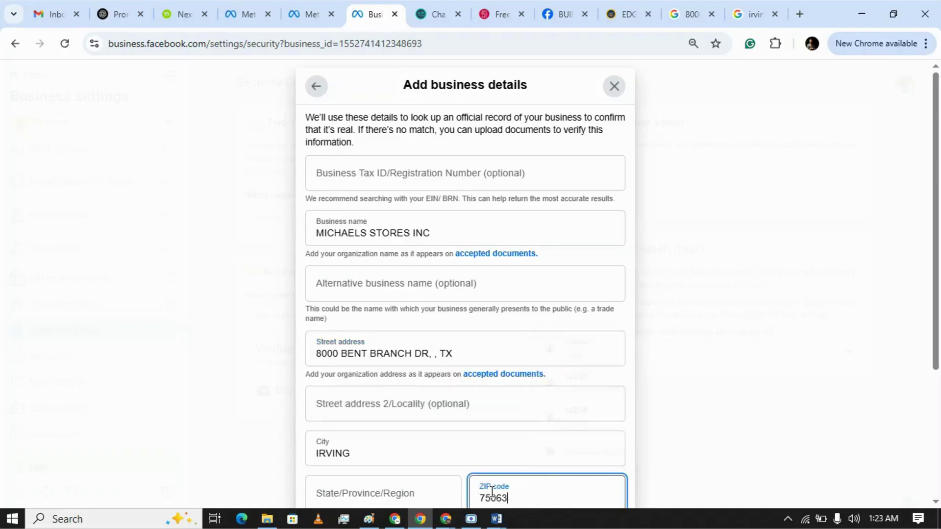
# Step: Remove the leftover commas and state from the street address and enter the state abbreviation in the State/Province/Region field
pyautogui.tripleClick(457, 354)
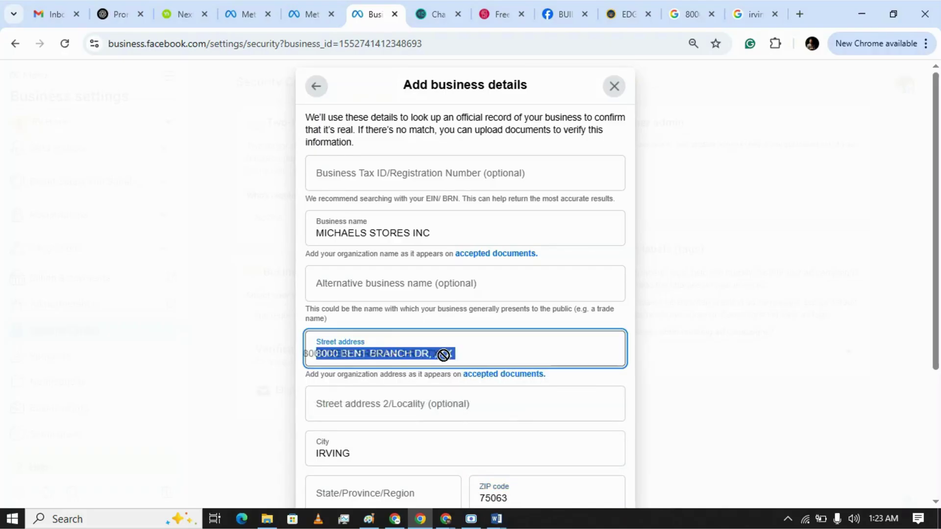
pyautogui.click(457, 353)
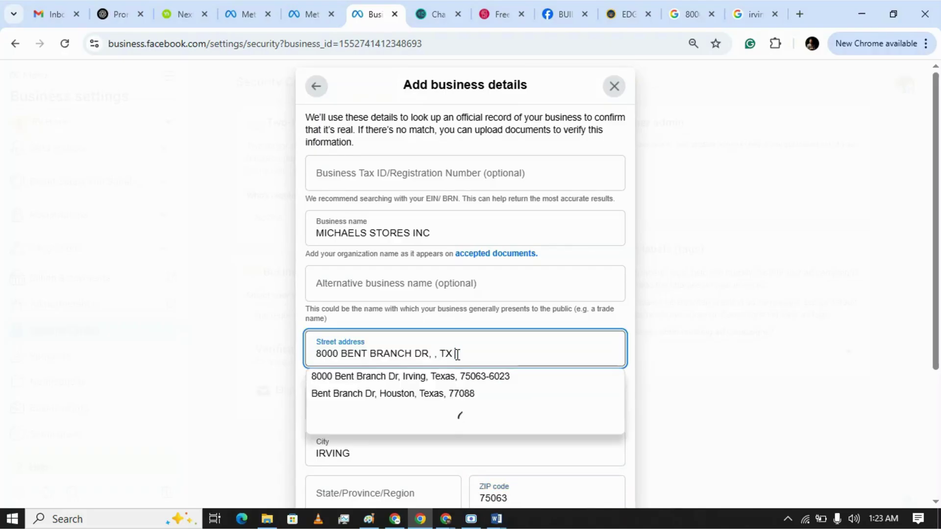
pyautogui.press('BackSpace')
pyautogui.press('BackSpace')
pyautogui.press('BackSpace')
pyautogui.press('BackSpace')
pyautogui.press('BackSpace')
pyautogui.press('BackSpace')
pyautogui.press('BackSpace')
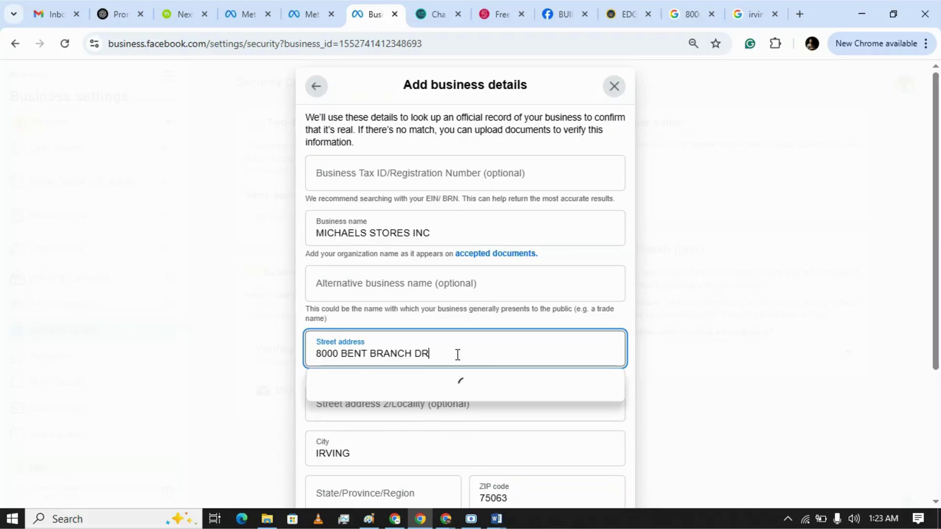
pyautogui.click(392, 493)
pyautogui.write('TX')
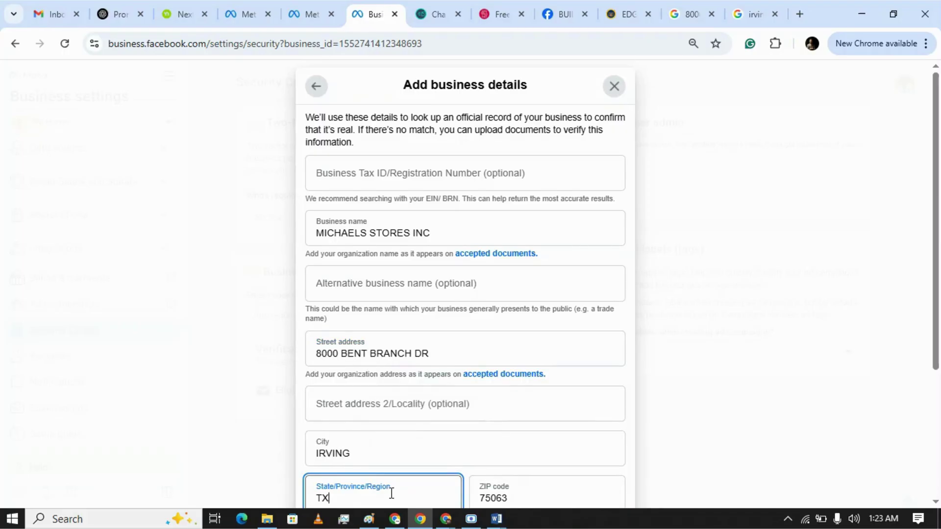
# Step: Copy the temporary US phone number from the Temp Number site and enter it in the Phone number field without the leading 1
pyautogui.moveTo(938, 246); pyautogui.dragTo(938, 368)
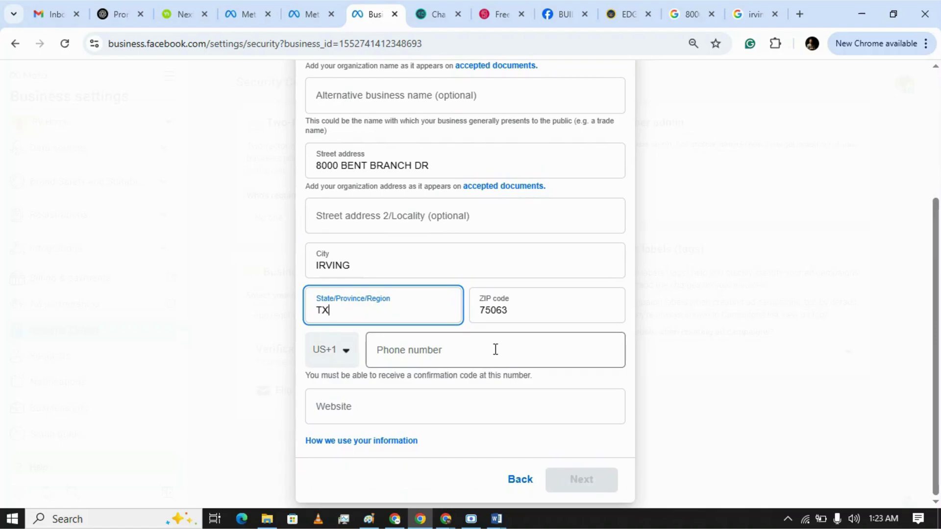
pyautogui.click(486, 5)
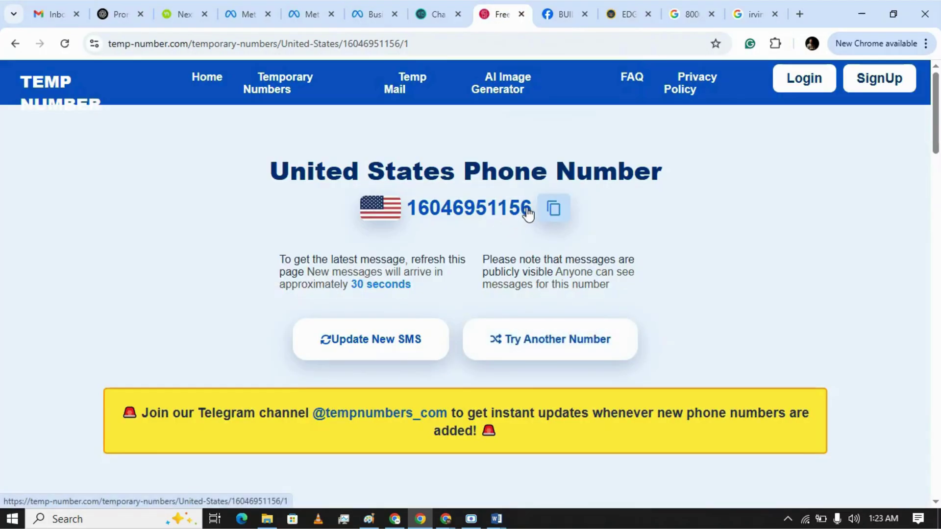
pyautogui.click(553, 210)
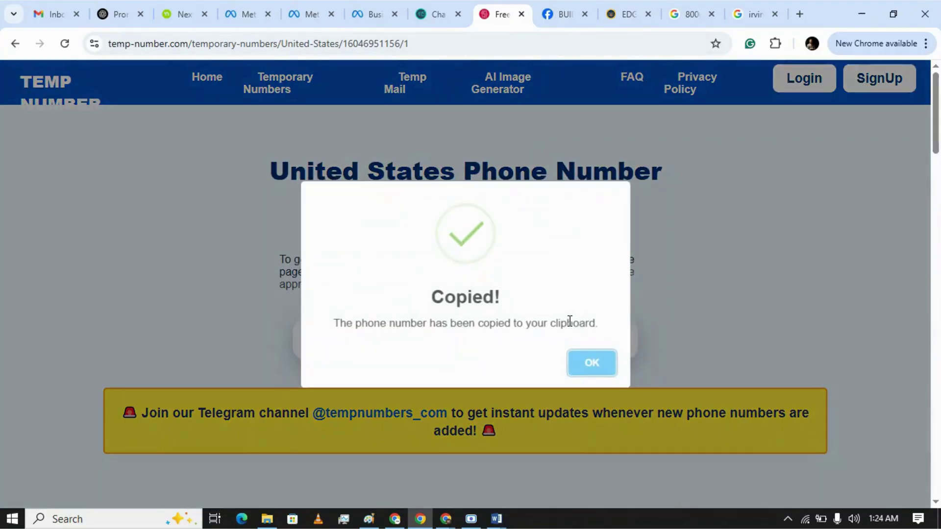
pyautogui.click(382, 18)
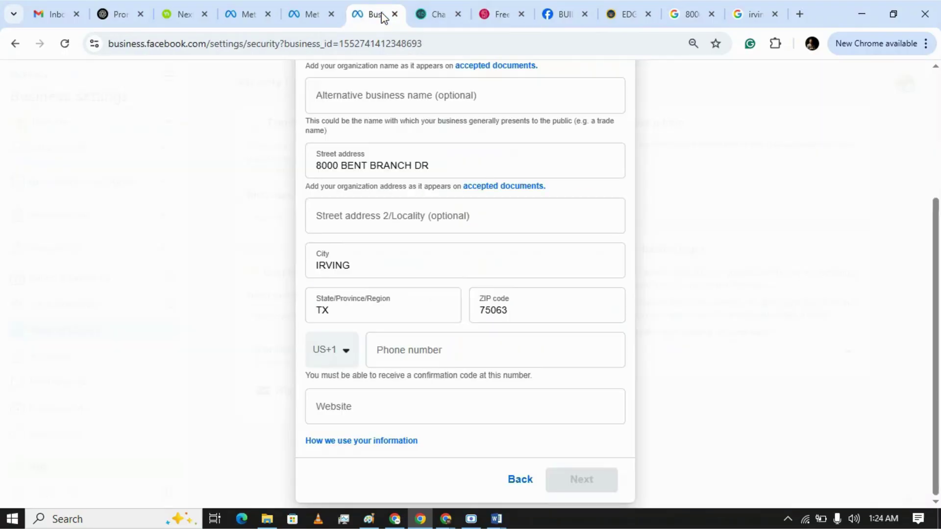
pyautogui.click(411, 347)
pyautogui.hotkey('ctrl', 'v')
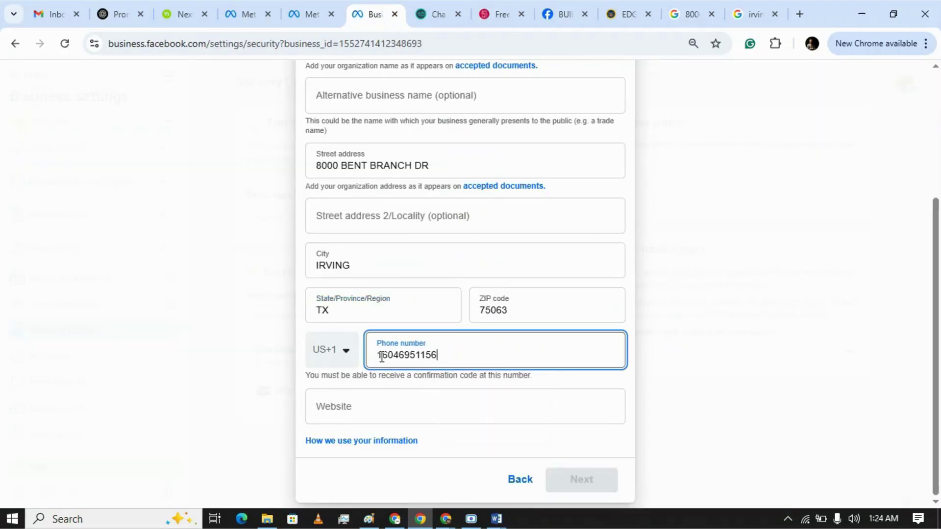
pyautogui.click(382, 357)
pyautogui.press('BackSpace')
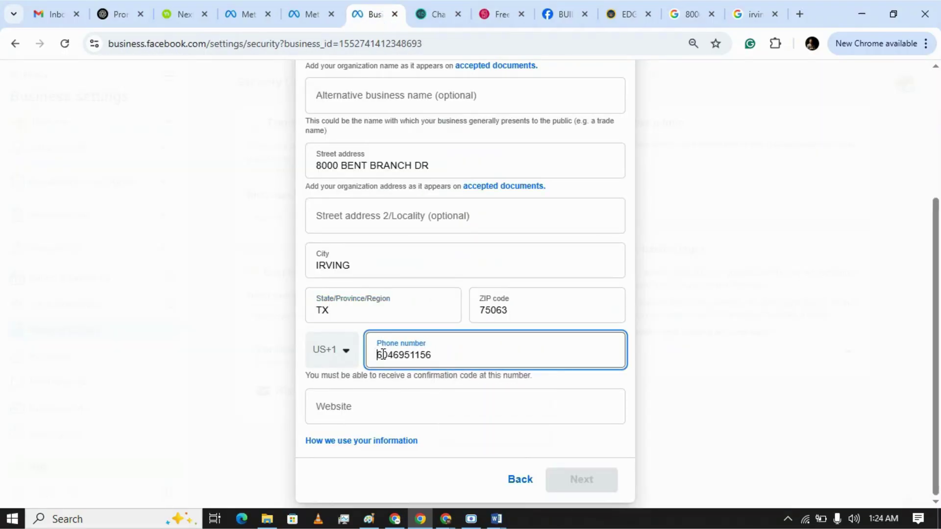
# Step: Copy the temporary email address from the Temp Mail site into the Website field of the business details form
pyautogui.click(334, 400)
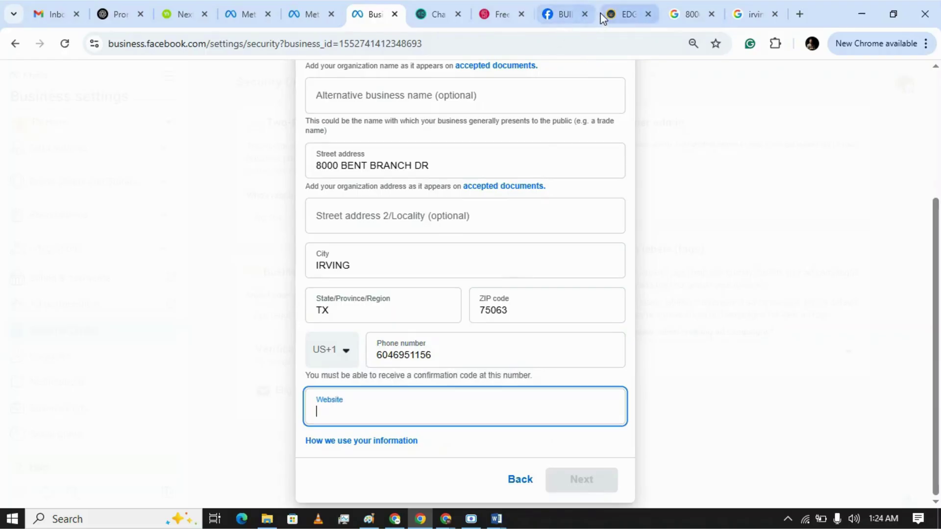
pyautogui.click(430, 19)
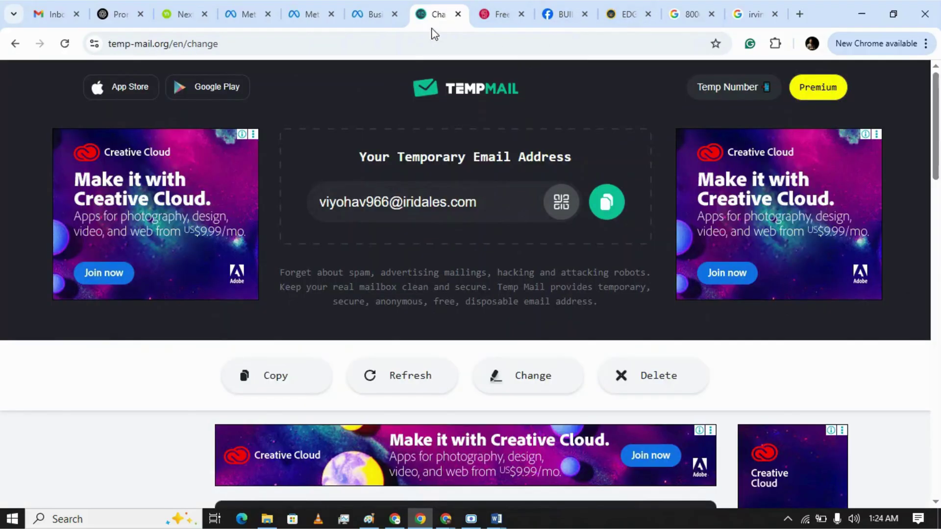
pyautogui.tripleClick(475, 201)
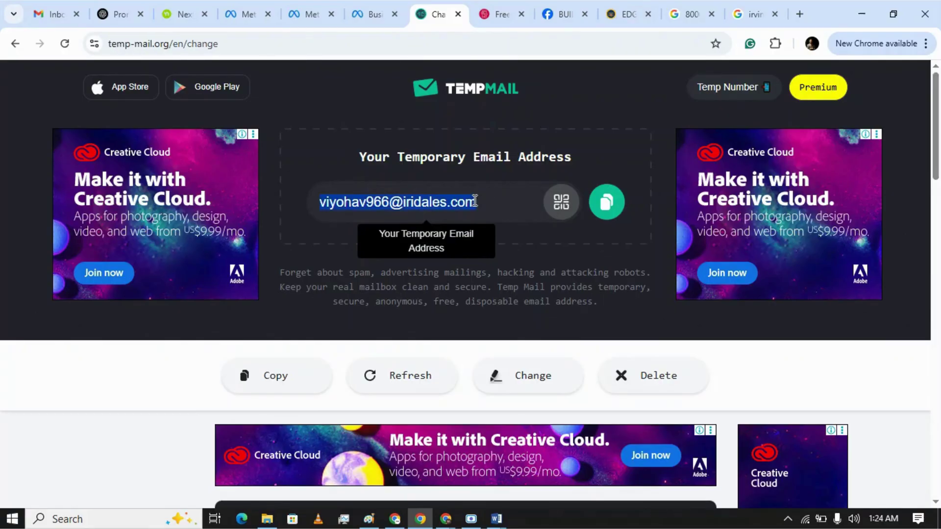
pyautogui.click(373, 15)
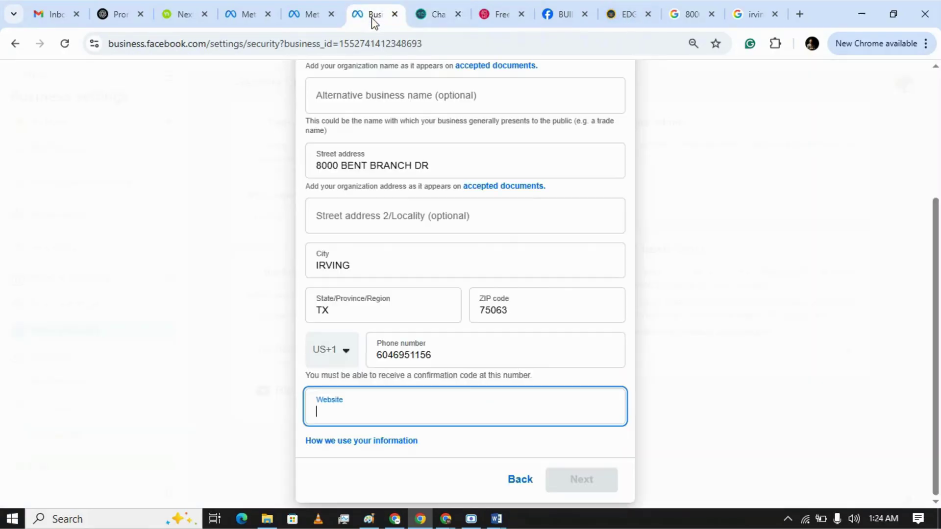
pyautogui.click(371, 405)
pyautogui.hotkey('ctrl', 'v')
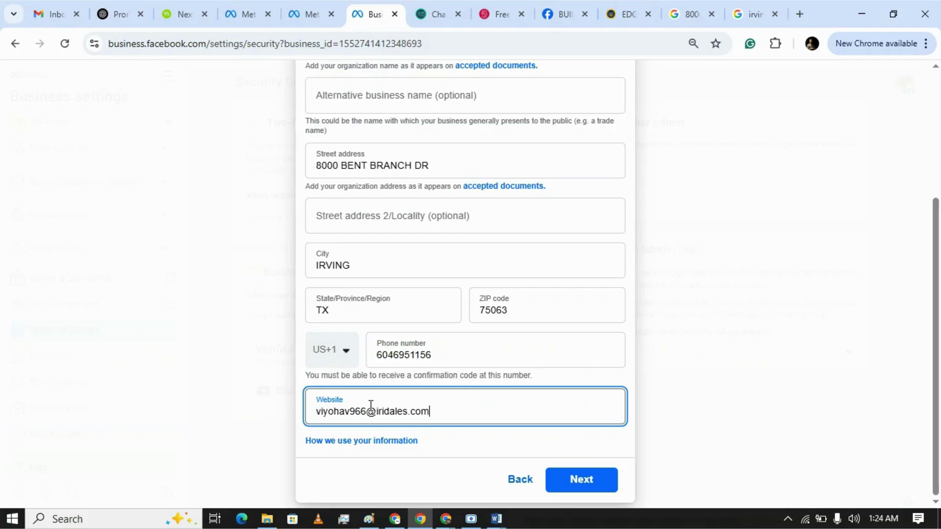
pyautogui.click(377, 412)
pyautogui.press('BackSpace')
pyautogui.press('BackSpace')
pyautogui.press('BackSpace')
pyautogui.press('BackSpace')
pyautogui.press('BackSpace')
pyautogui.press('BackSpace')
pyautogui.press('BackSpace')
pyautogui.press('BackSpace')
pyautogui.press('BackSpace')
pyautogui.press('BackSpace')
pyautogui.press('BackSpace')
pyautogui.write('www')
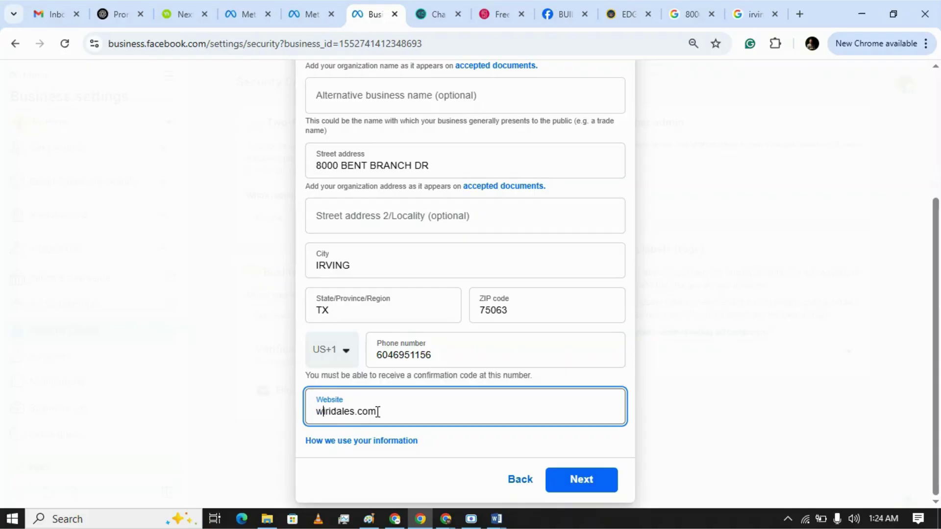
pyautogui.write('.')
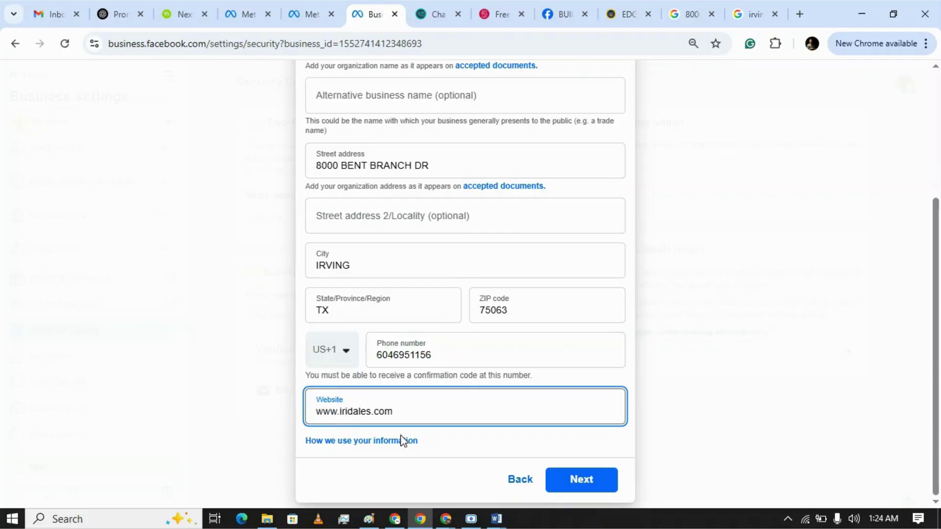
# Step: Try to submit the business details form and decline saving the address in the browser
pyautogui.click(582, 481)
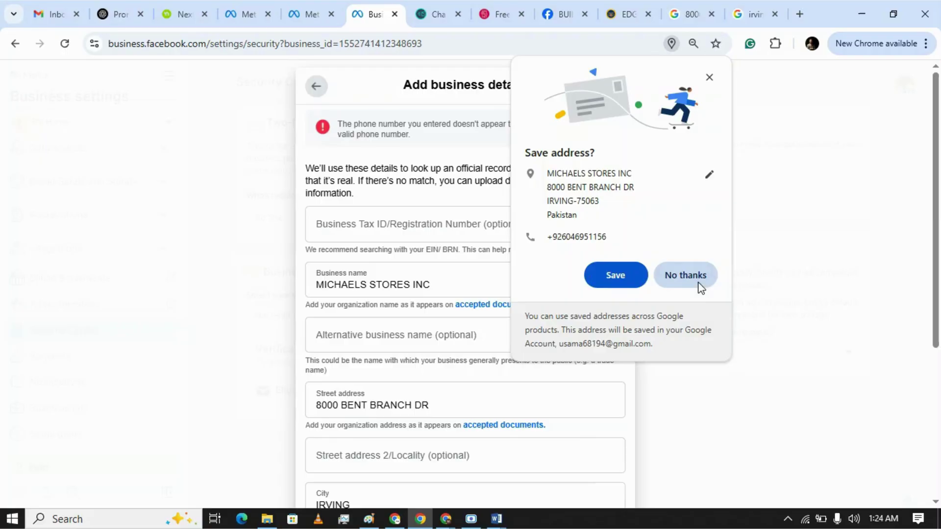
pyautogui.click(686, 276)
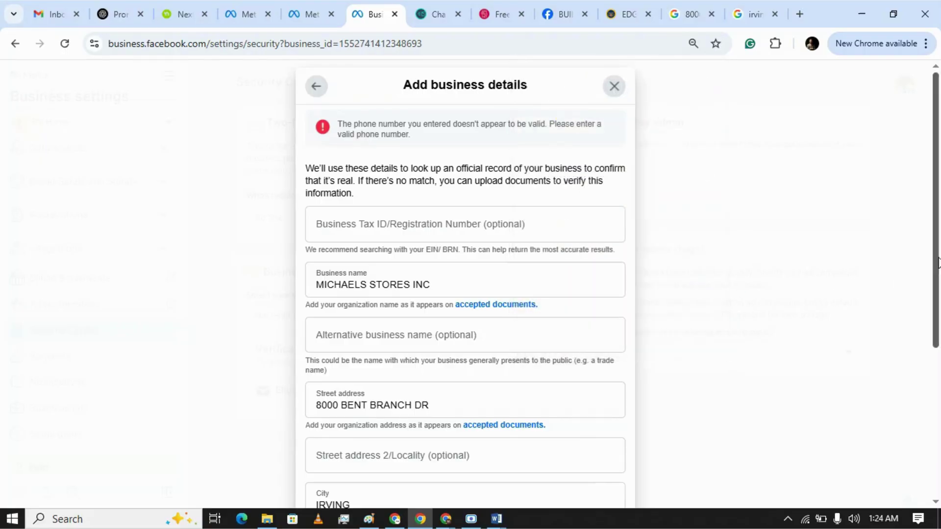
pyautogui.moveTo(939, 265); pyautogui.dragTo(932, 404)
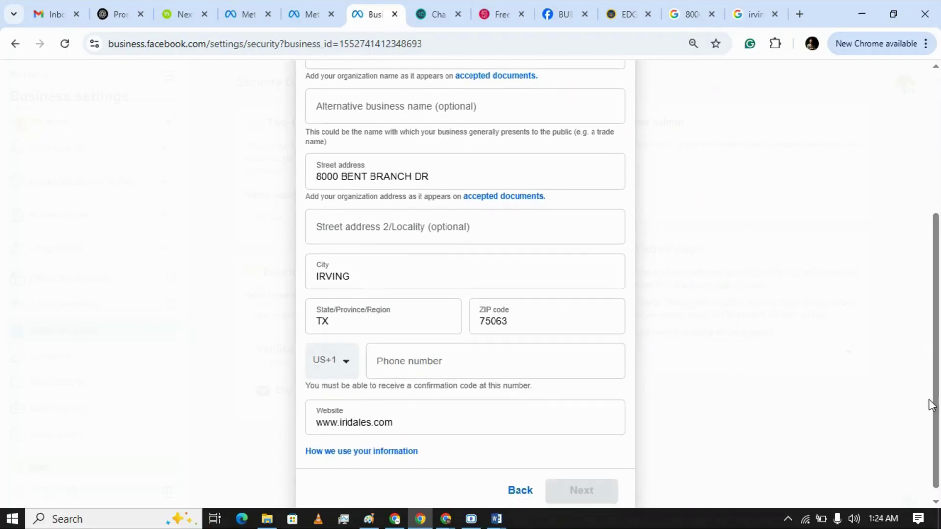
# Step: Return to the United States list on the Temp Number site and open its second page to find another phone number
pyautogui.click(491, 3)
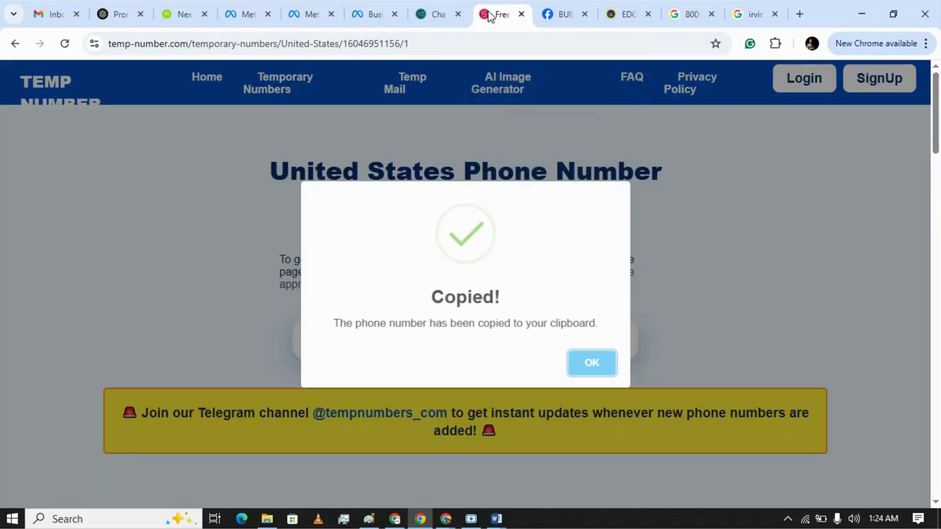
pyautogui.click(576, 362)
pyautogui.click(15, 45)
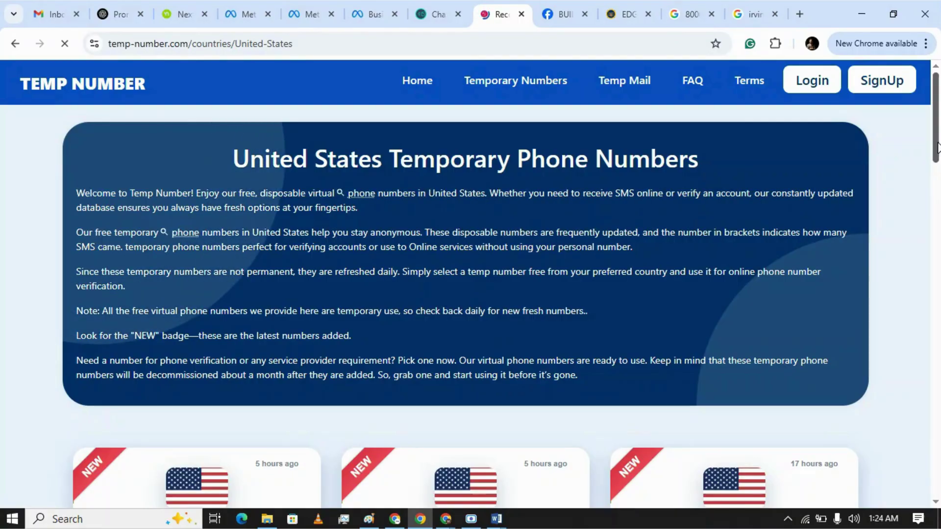
pyautogui.moveTo(937, 154); pyautogui.dragTo(937, 277)
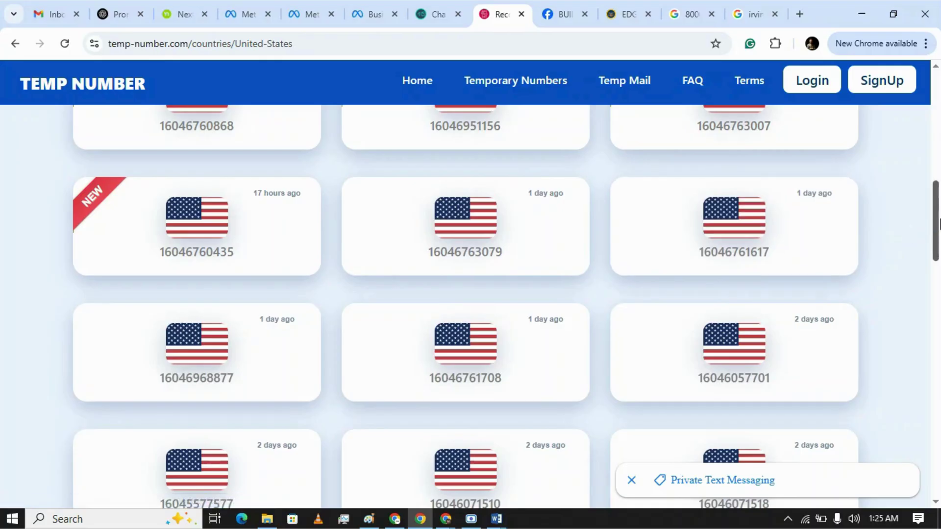
pyautogui.moveTo(939, 221); pyautogui.dragTo(939, 265)
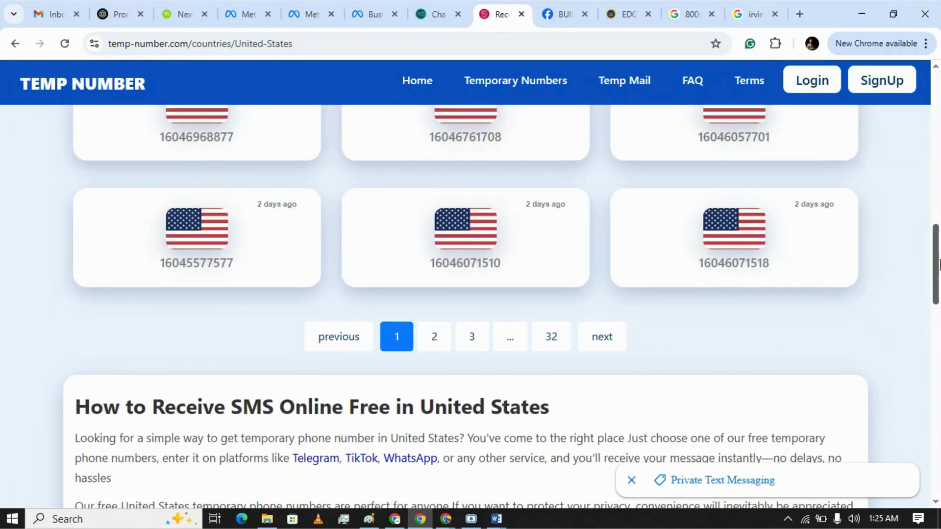
pyautogui.click(431, 341)
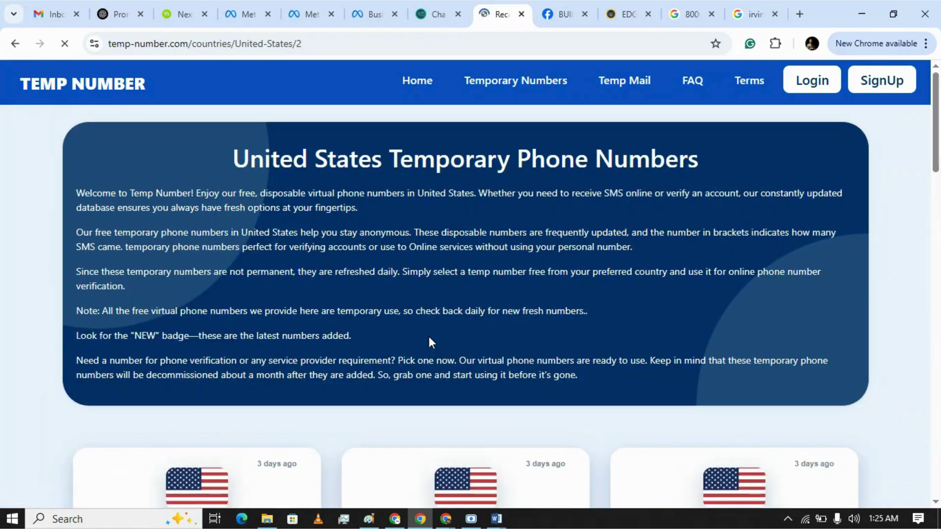
pyautogui.scroll(-5, 451, 184)
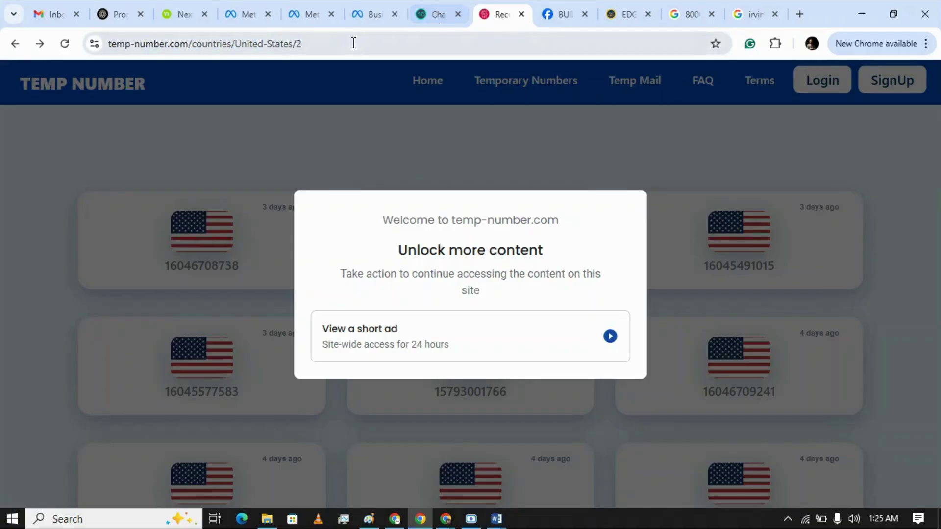
# Step: Go back to the Temp Phone USA search results, open Receive SMS Online and open its second United States number
pyautogui.click(20, 45)
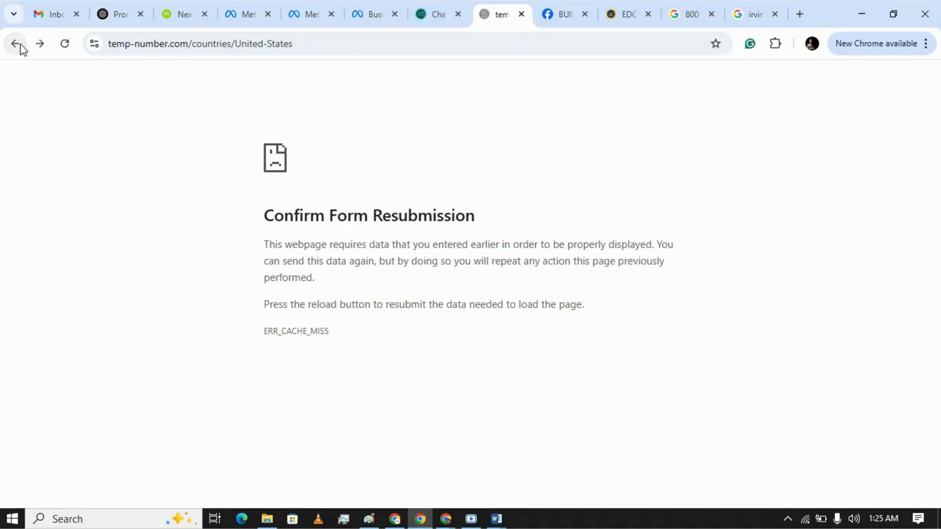
pyautogui.click(17, 43)
pyautogui.click(16, 43)
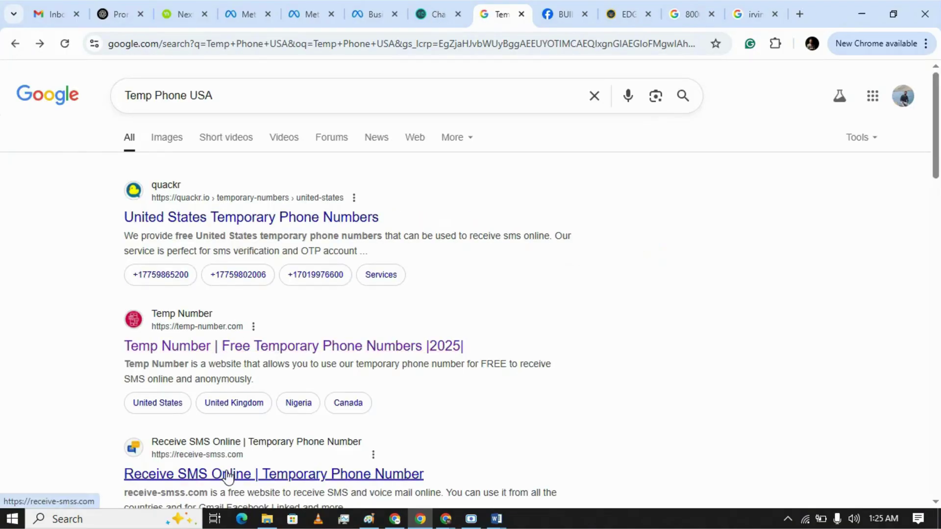
pyautogui.click(227, 476)
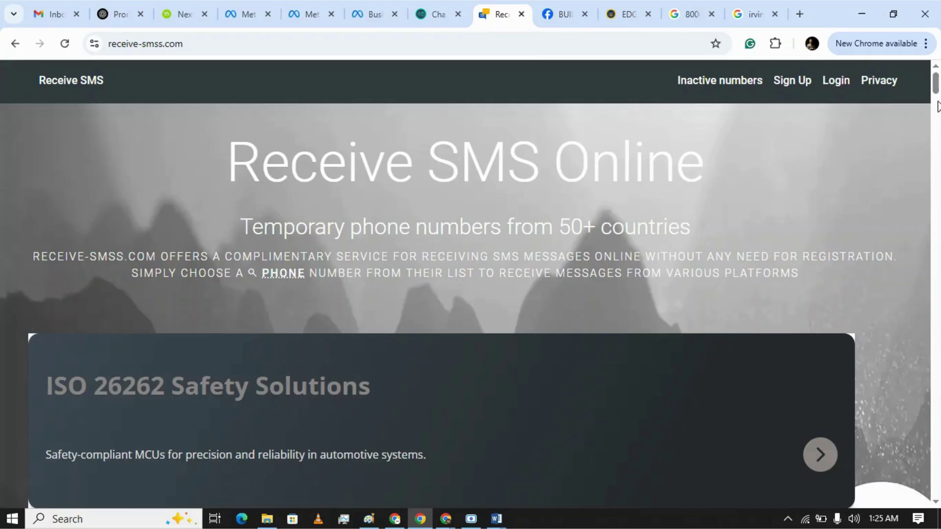
pyautogui.scroll(-9, 937, 85)
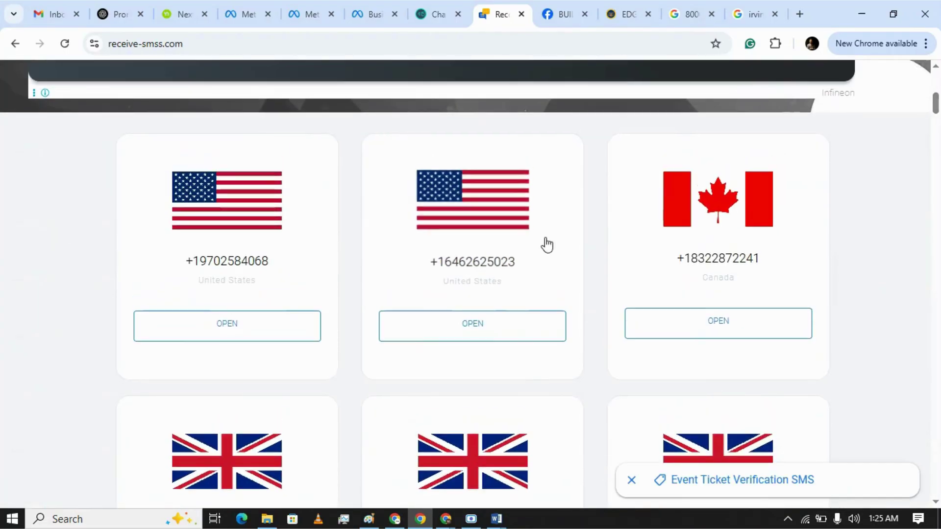
pyautogui.click(494, 327)
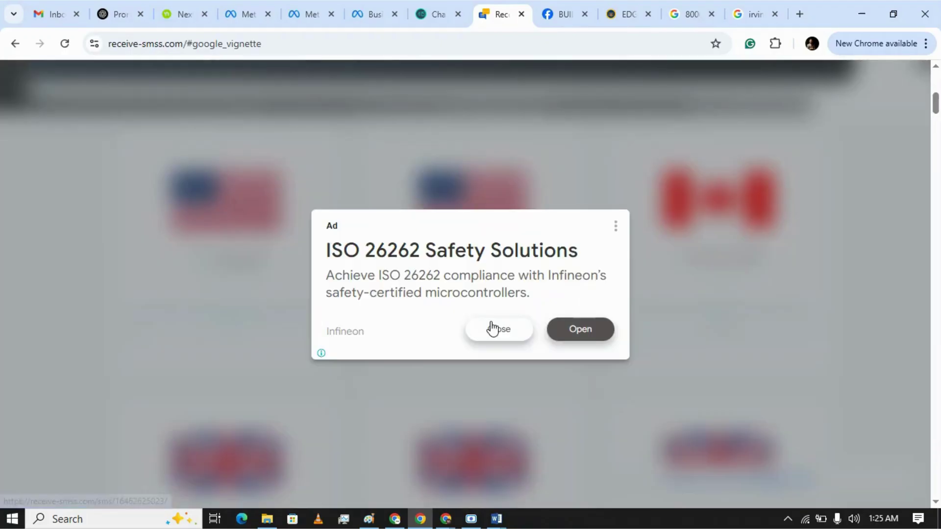
pyautogui.click(499, 338)
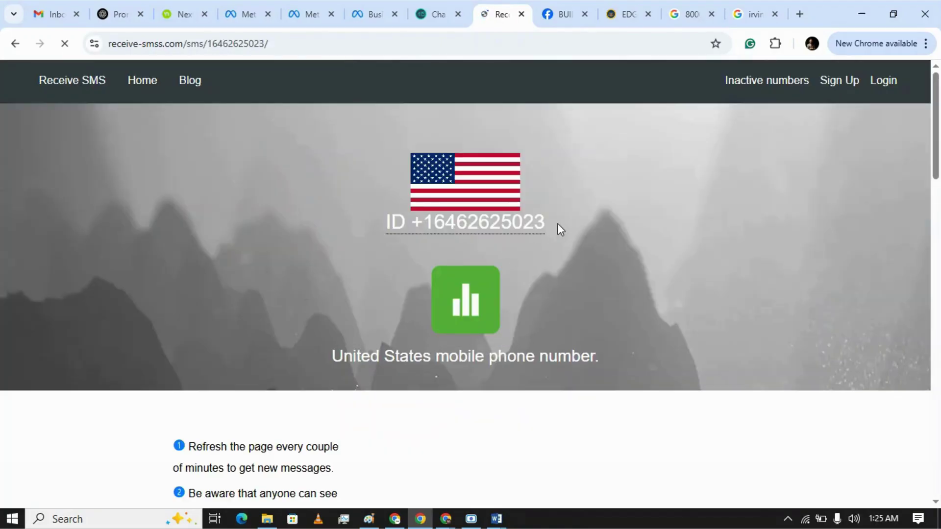
# Step: Copy the US phone number without its country code into the Phone number field and submit the business details
pyautogui.moveTo(548, 222); pyautogui.dragTo(449, 219)
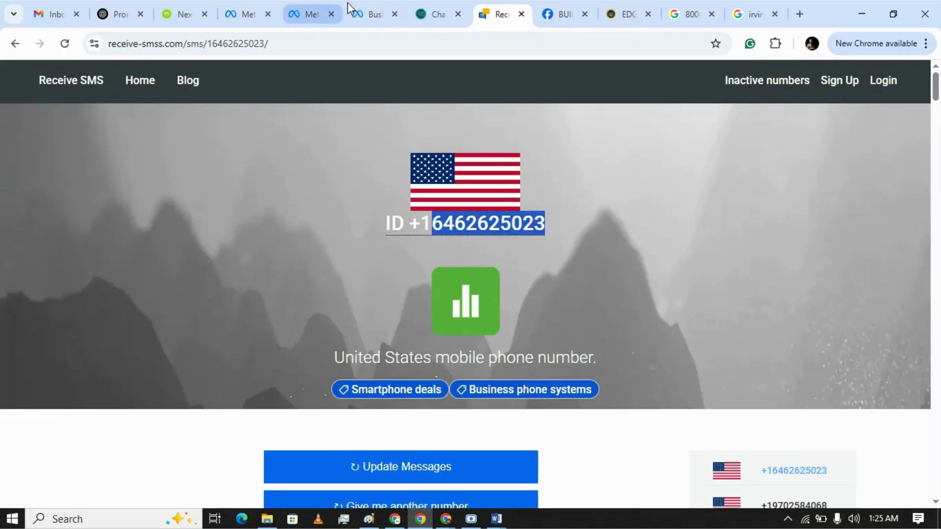
pyautogui.click(366, 14)
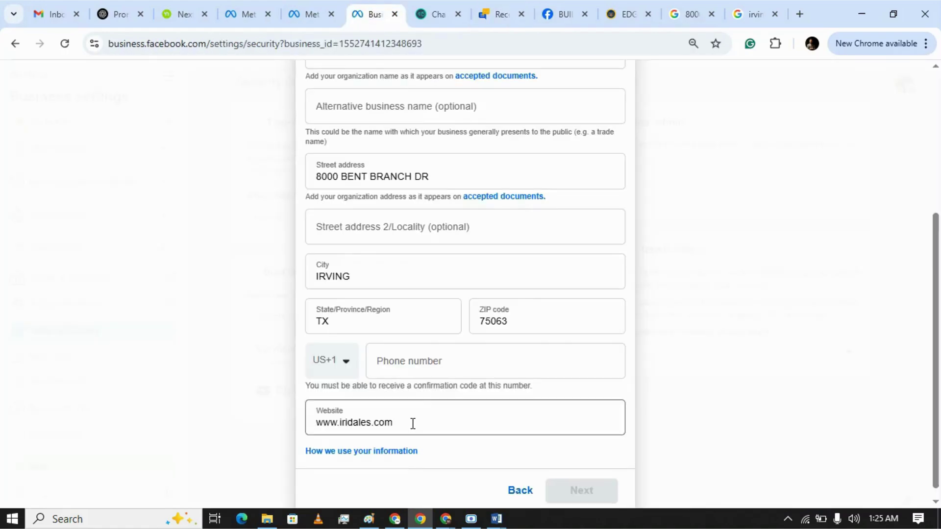
pyautogui.click(427, 362)
pyautogui.hotkey('ctrl', 'v')
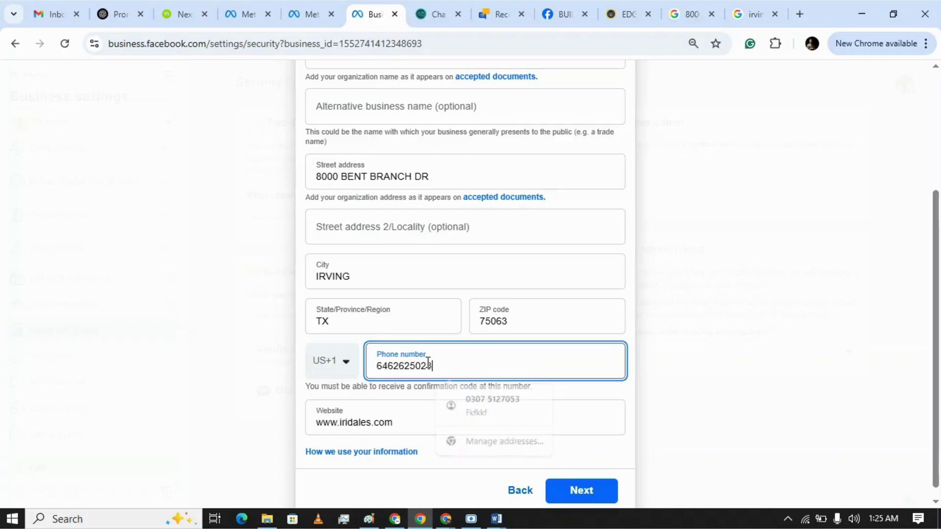
pyautogui.click(563, 490)
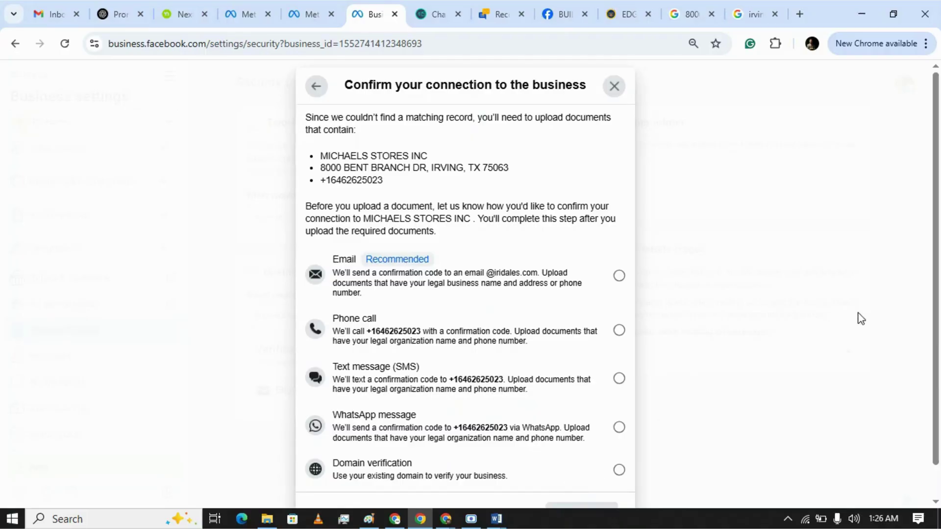
# Step: Choose Email as the way to confirm the connection to the business and continue to the document upload
pyautogui.moveTo(935, 212); pyautogui.dragTo(933, 248)
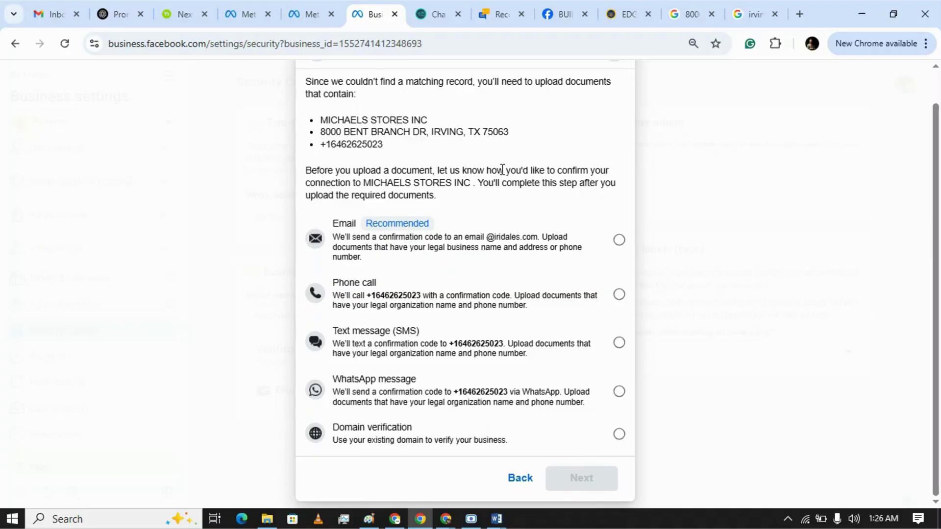
pyautogui.click(511, 248)
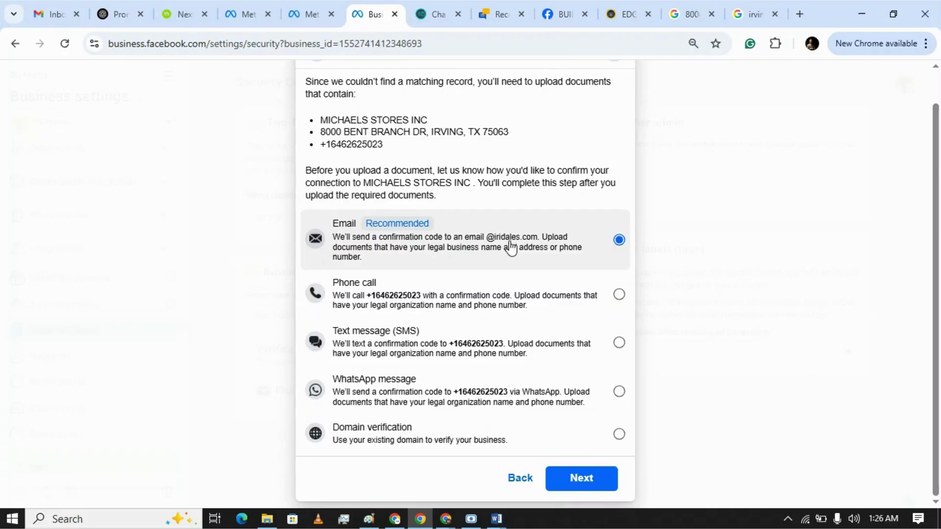
pyautogui.click(585, 482)
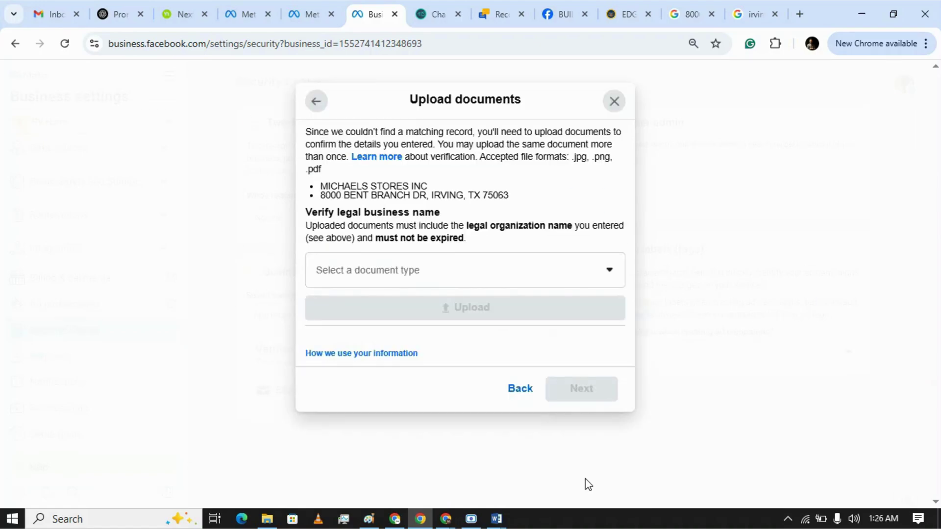
# Step: Select Certificate/Articles of Incorporation as the document type for verifying the legal business name
pyautogui.click(482, 272)
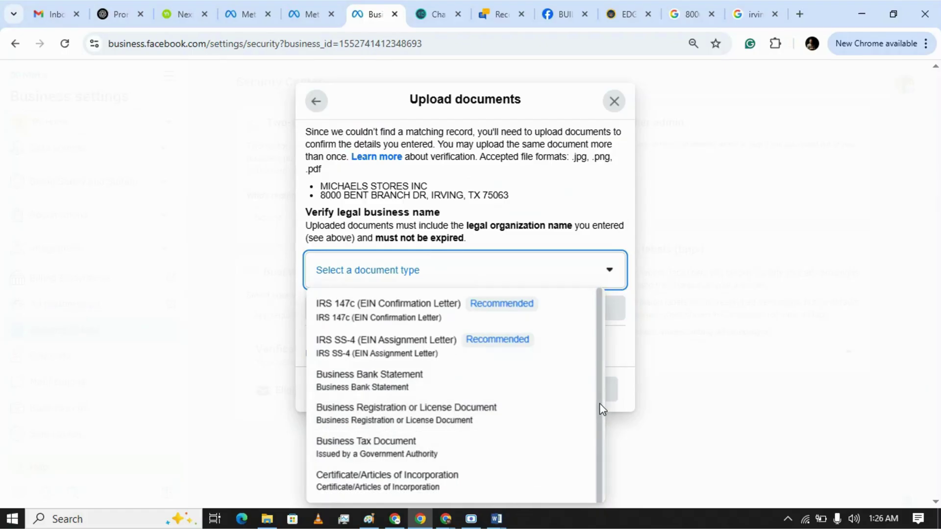
pyautogui.scroll(-1, 599, 404)
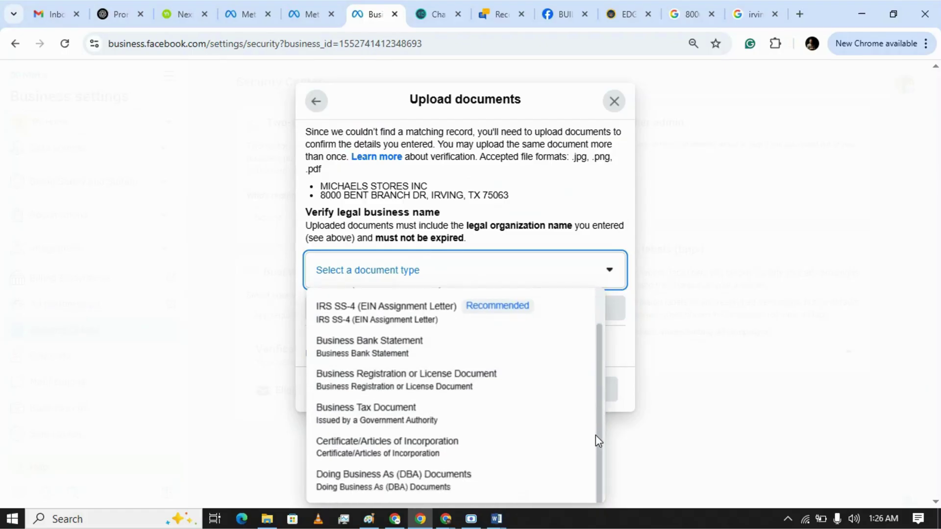
pyautogui.click(425, 446)
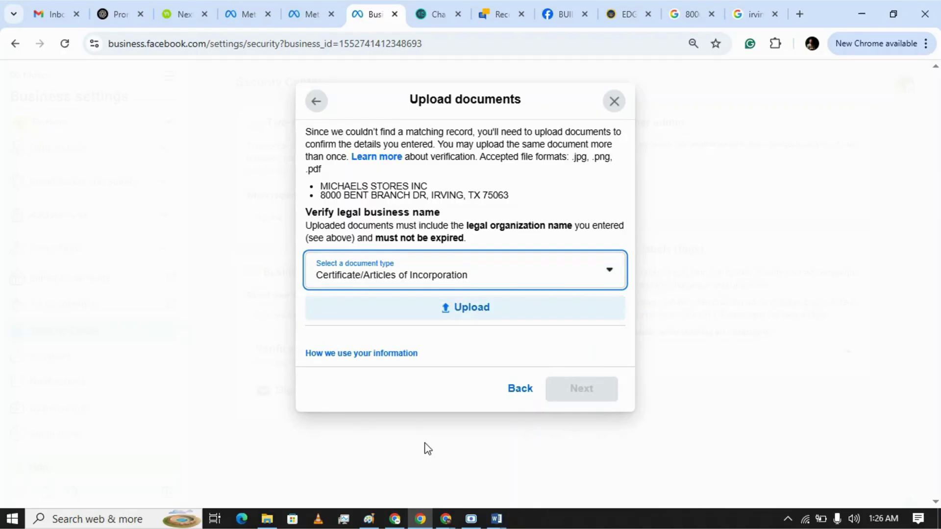
# Step: Switch to Word to check the Certificate of Formation document and return to the document upload page in Chrome
pyautogui.click(497, 519)
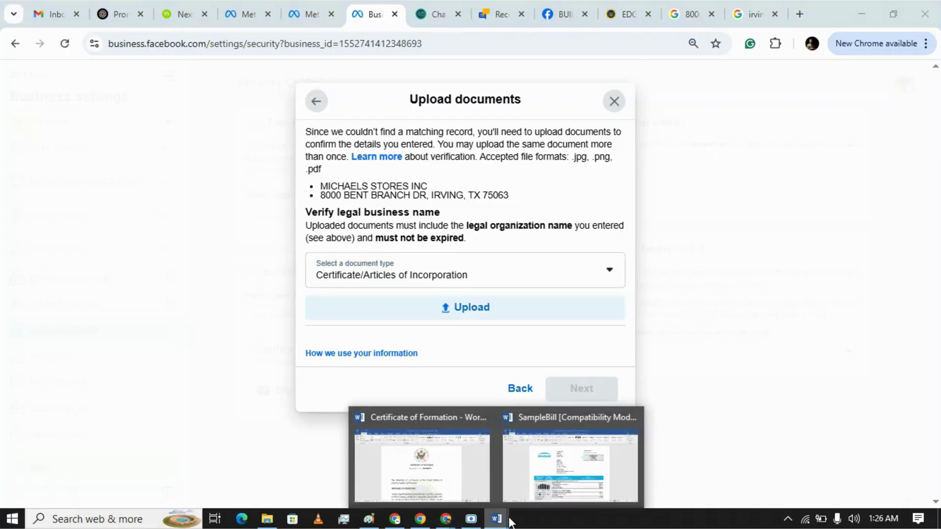
pyautogui.click(445, 474)
pyautogui.click(408, 390)
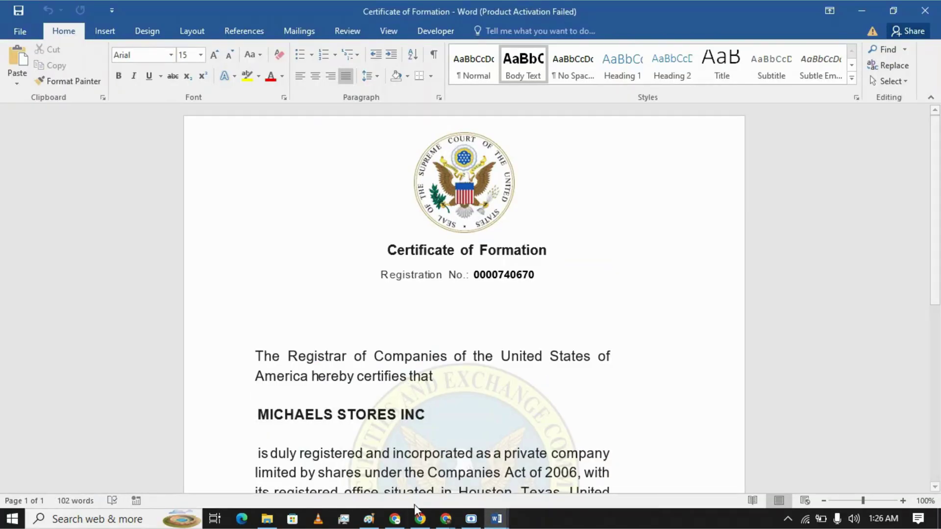
pyautogui.click(420, 519)
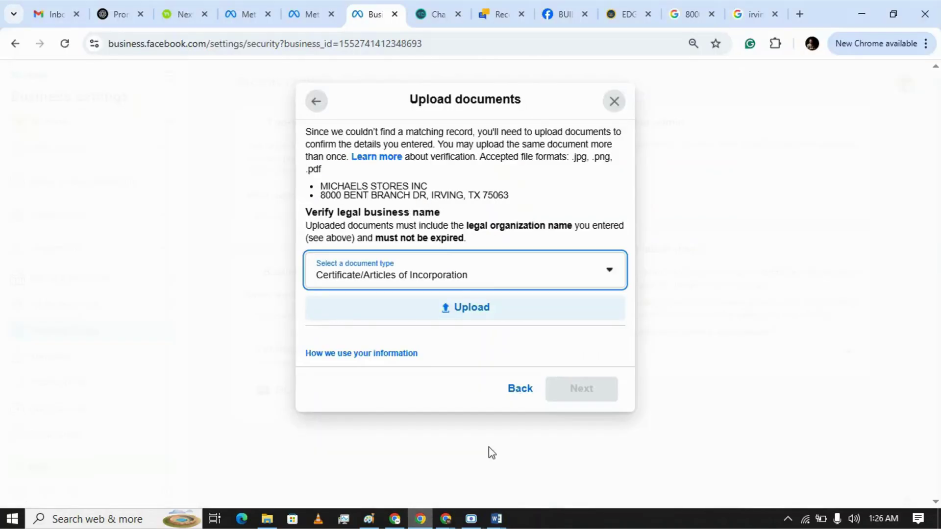
# Step: Search Google for "word pdf" in the irving search tab and open iLovePDF's Word to PDF converter
pyautogui.click(761, 16)
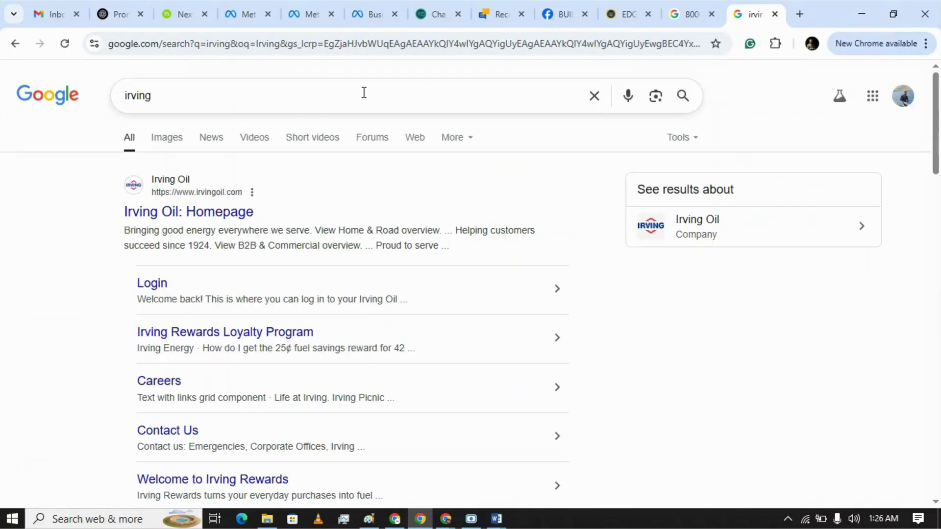
pyautogui.click(342, 48)
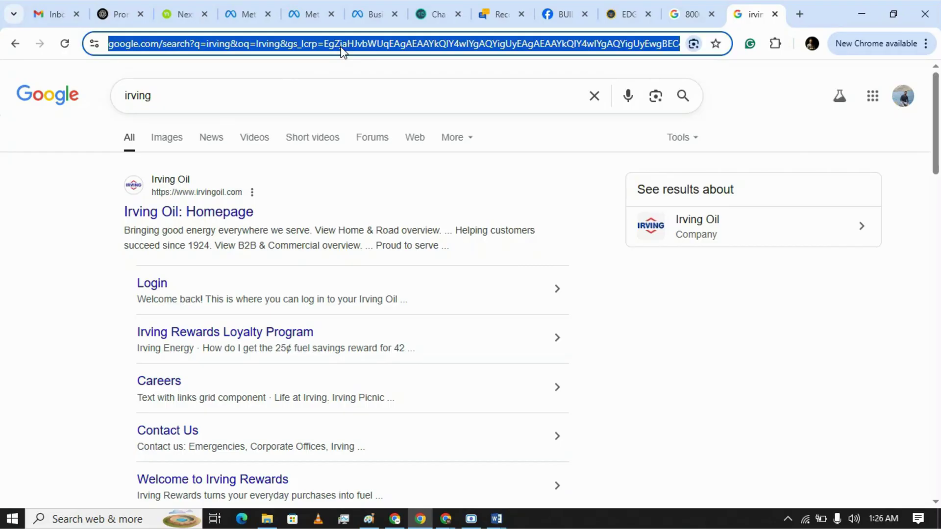
pyautogui.write('Word p')
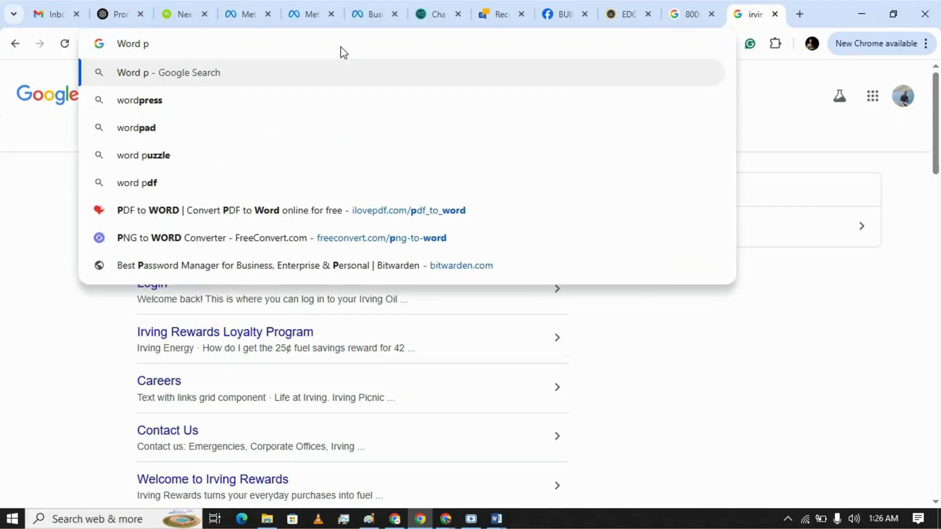
pyautogui.write('DF')
pyautogui.press('Return')
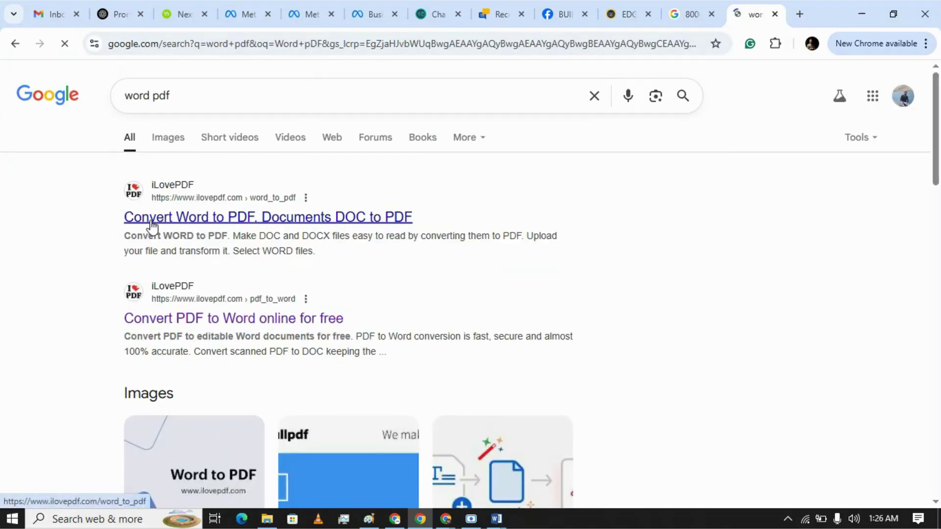
pyautogui.click(152, 226)
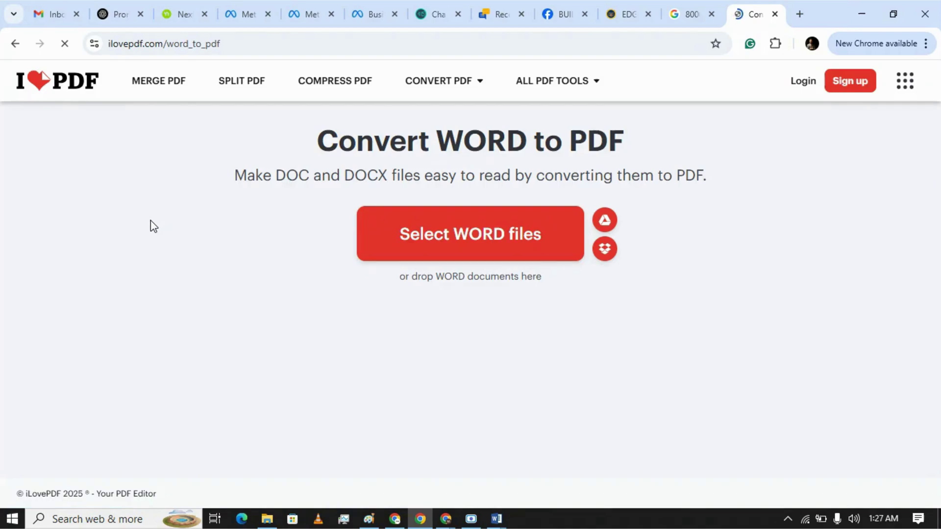
# Step: Load the Certificate of Formation Word file from New folder in Downloads and convert it to PDF
pyautogui.click(516, 242)
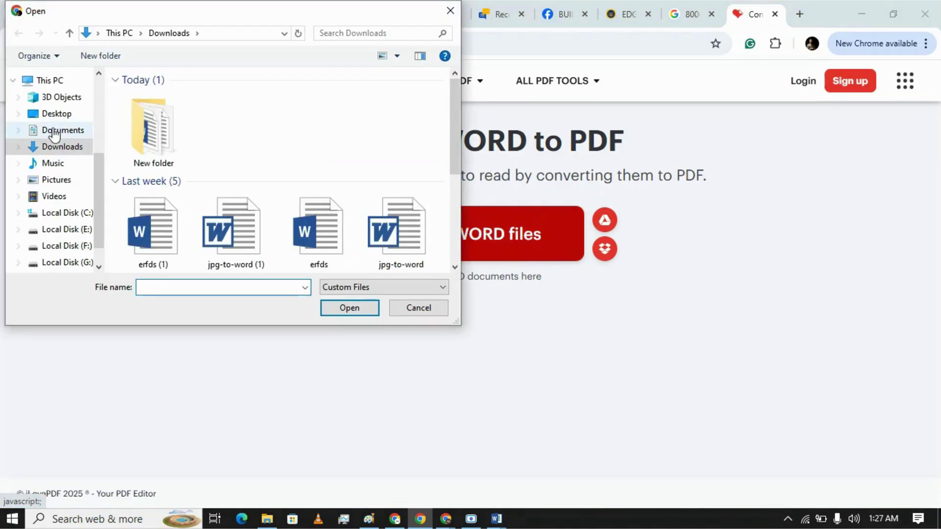
pyautogui.click(150, 133)
pyautogui.doubleClick(150, 132)
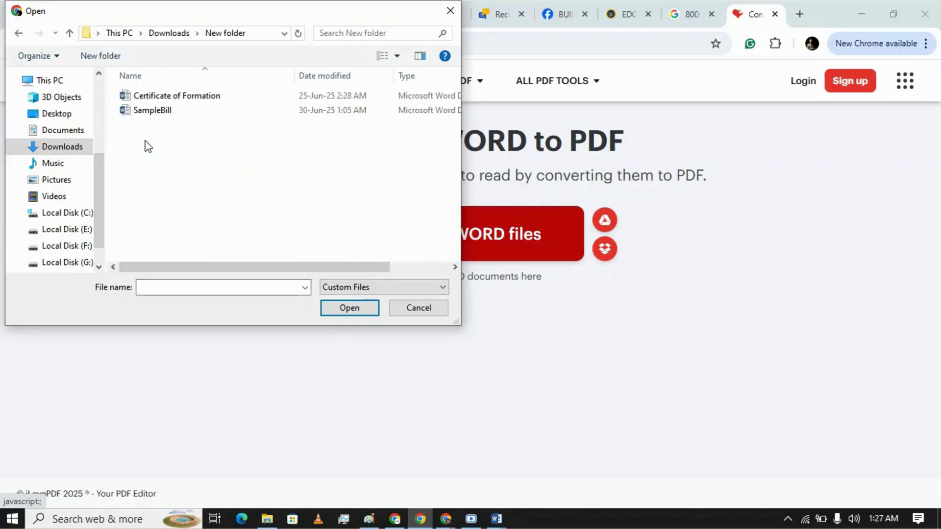
pyautogui.click(176, 96)
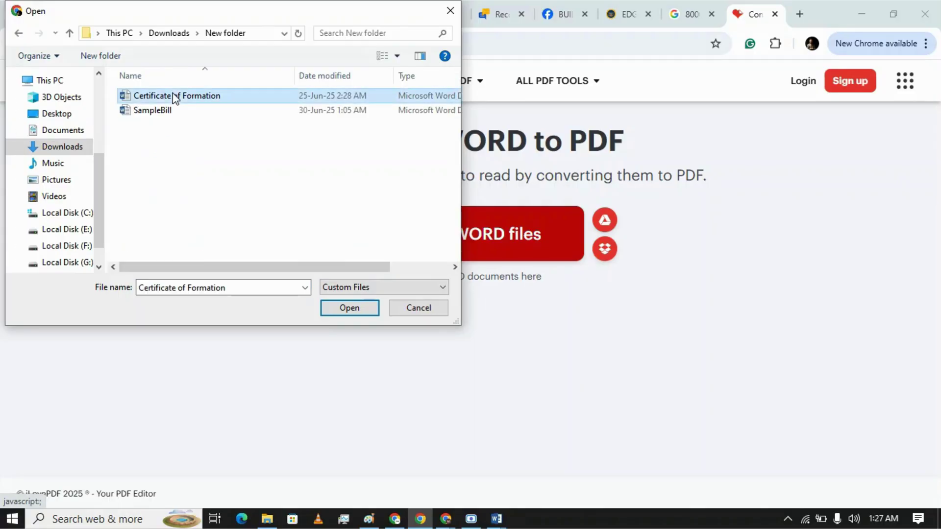
pyautogui.click(355, 308)
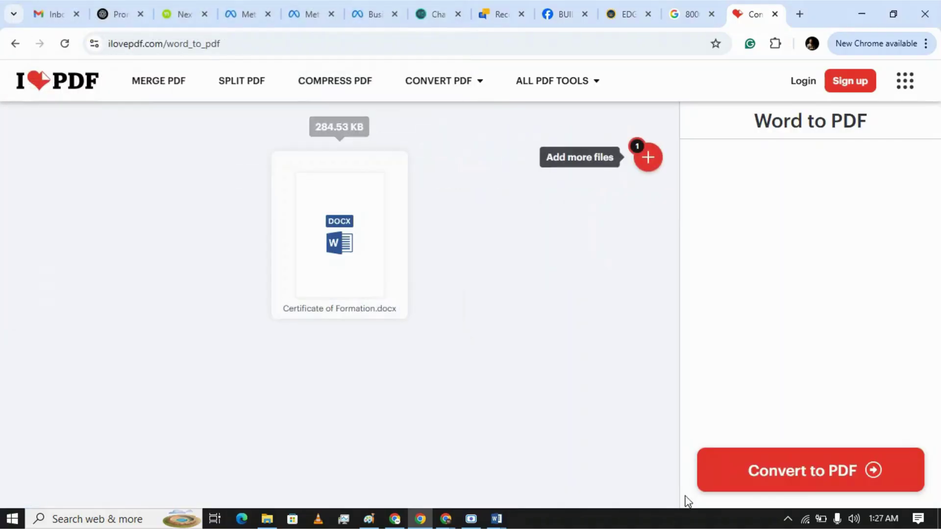
pyautogui.click(830, 470)
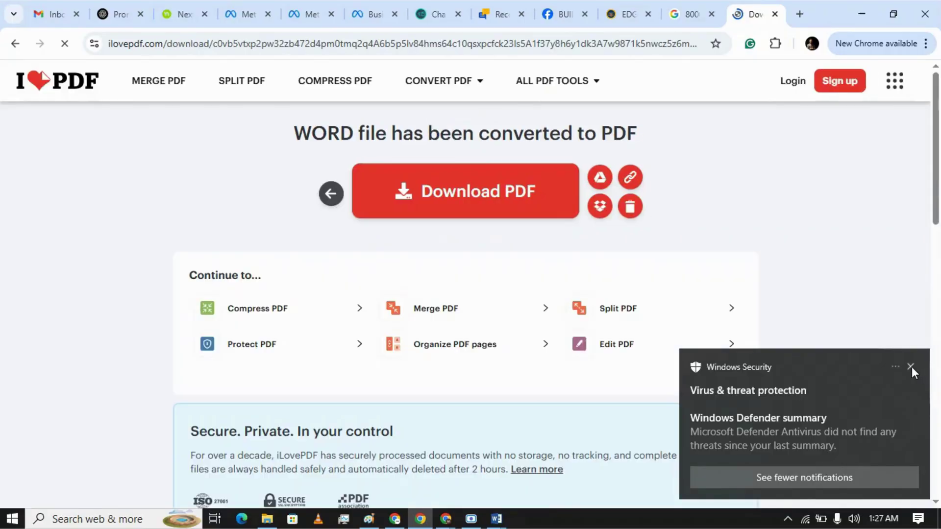
# Step: Download the converted PDF into New folder in Downloads as Certificate of Formation
pyautogui.click(499, 208)
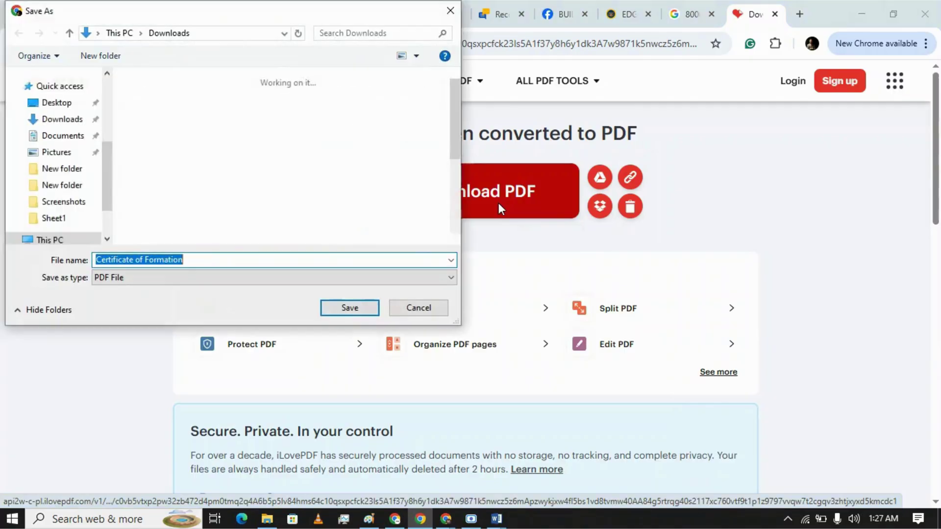
pyautogui.doubleClick(174, 132)
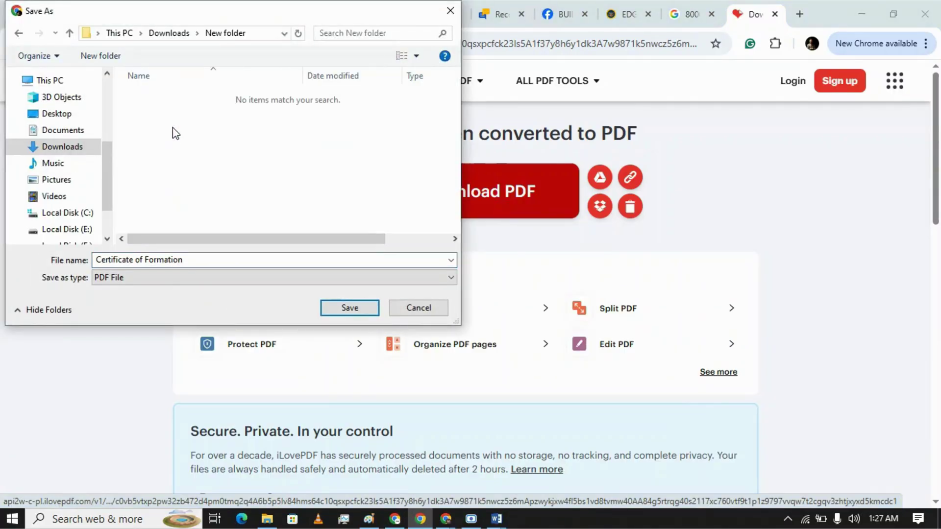
pyautogui.click(349, 308)
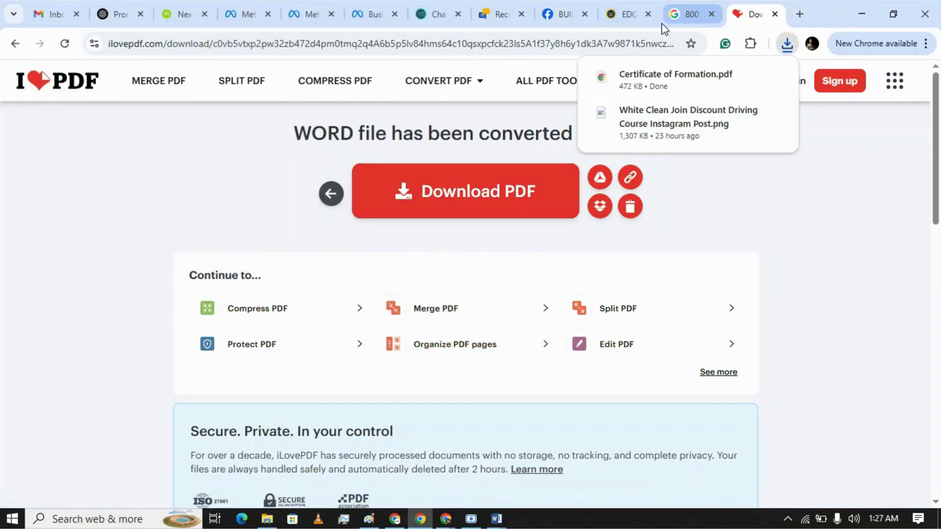
# Step: Return to the Meta upload page and upload Certificate of Formation.pdf as the legal business name document
pyautogui.click(367, 20)
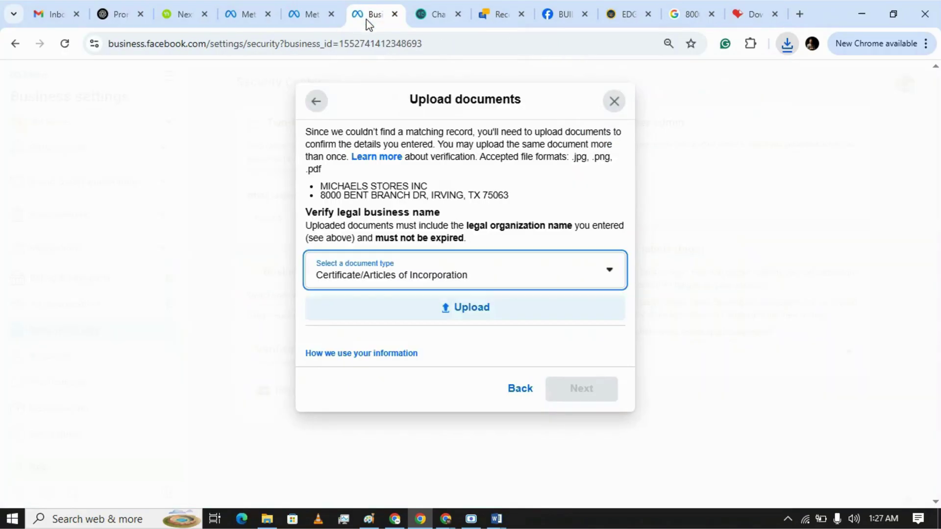
pyautogui.click(424, 314)
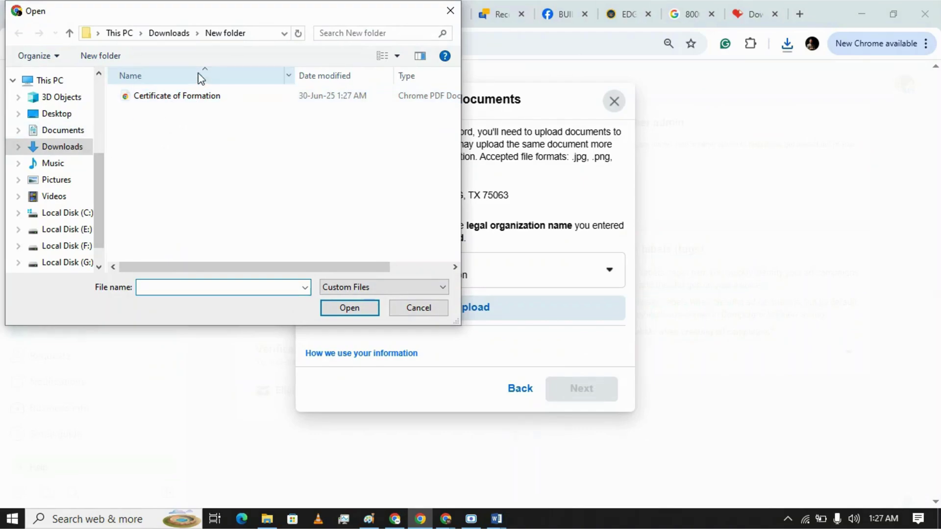
pyautogui.click(194, 96)
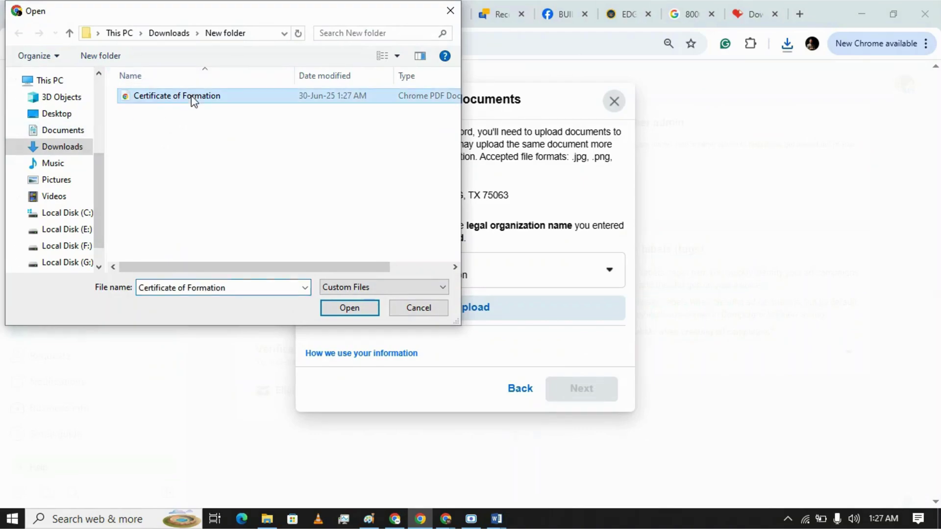
pyautogui.click(349, 308)
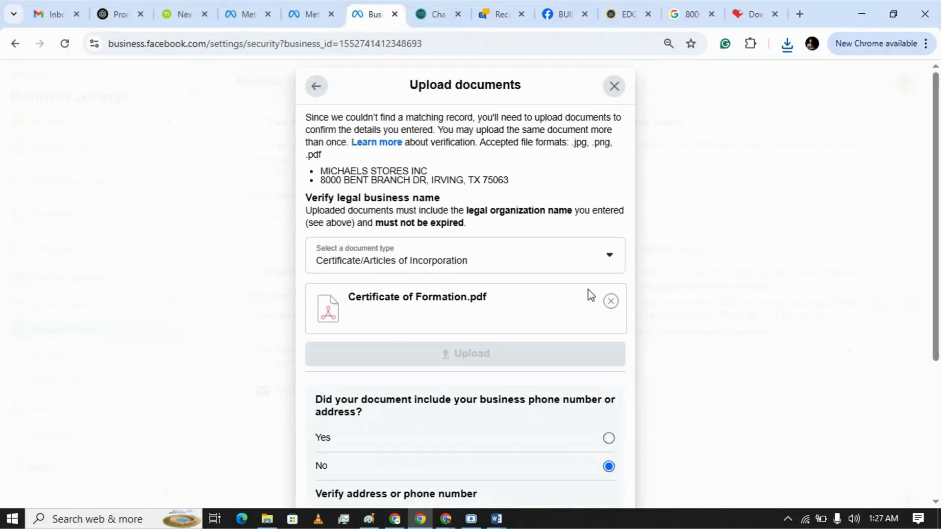
# Step: Review the address verification section and copy the business address listed under the company name
pyautogui.moveTo(938, 209); pyautogui.dragTo(938, 299)
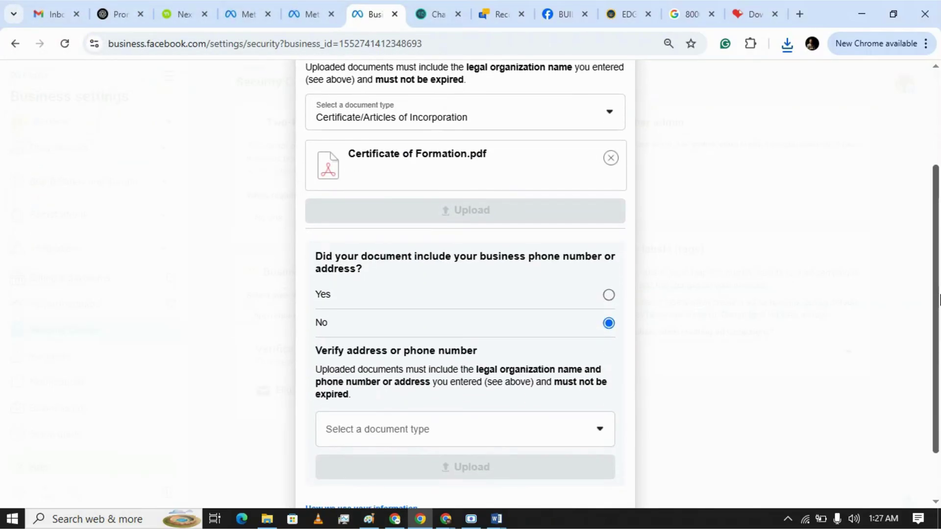
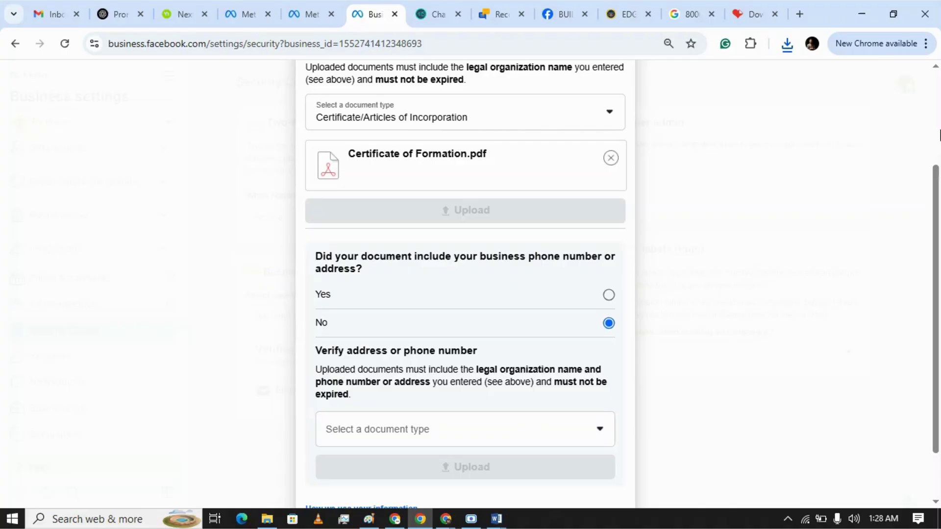
pyautogui.scroll(1, 939, 147)
pyautogui.scroll(3, 939, 147)
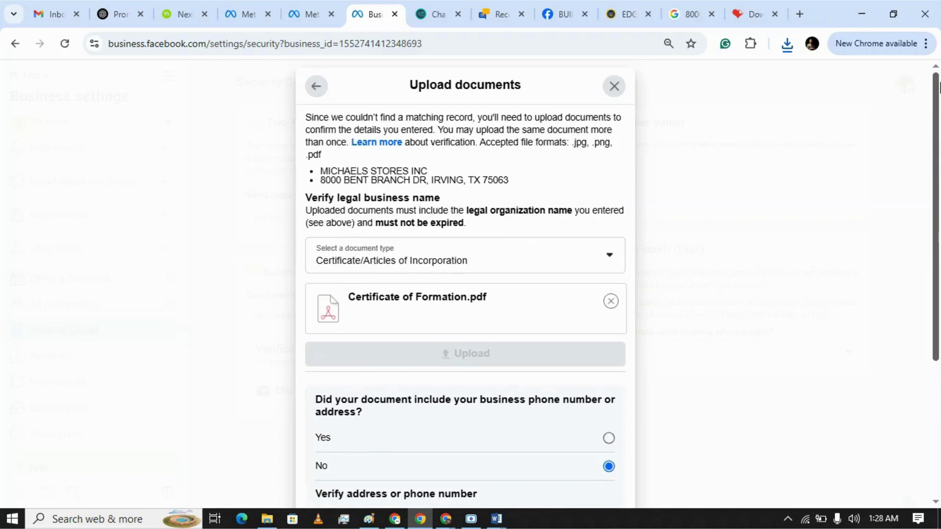
pyautogui.moveTo(510, 181); pyautogui.dragTo(320, 184)
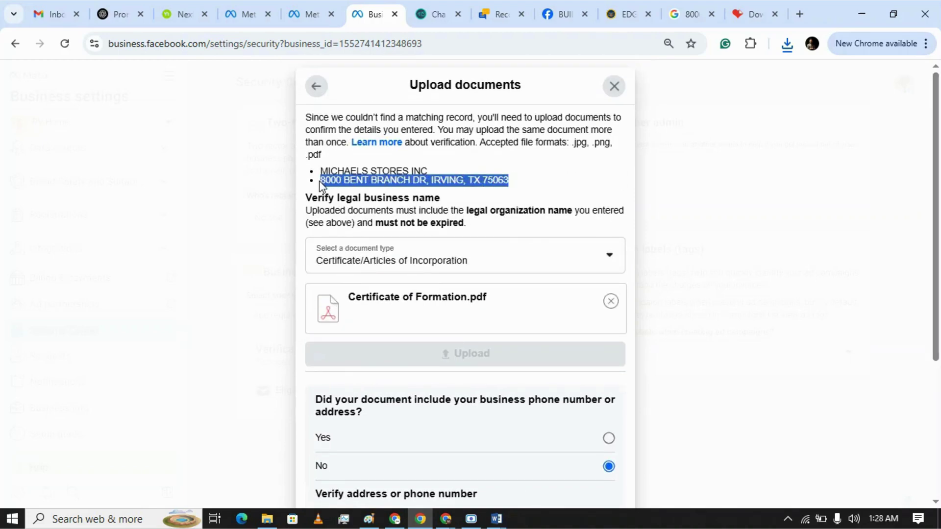
# Step: Switch to the SampleBill document in Word and try to replace its Office Address with the copied business address, undoing each paste
pyautogui.click(497, 518)
pyautogui.click(558, 466)
pyautogui.moveTo(375, 239)
pyautogui.mouseDown()
pyautogui.moveTo(447, 270)
pyautogui.moveTo(383, 241)
pyautogui.mouseUp()
pyautogui.hotkey('ctrl', 'c')
pyautogui.click(441, 263)
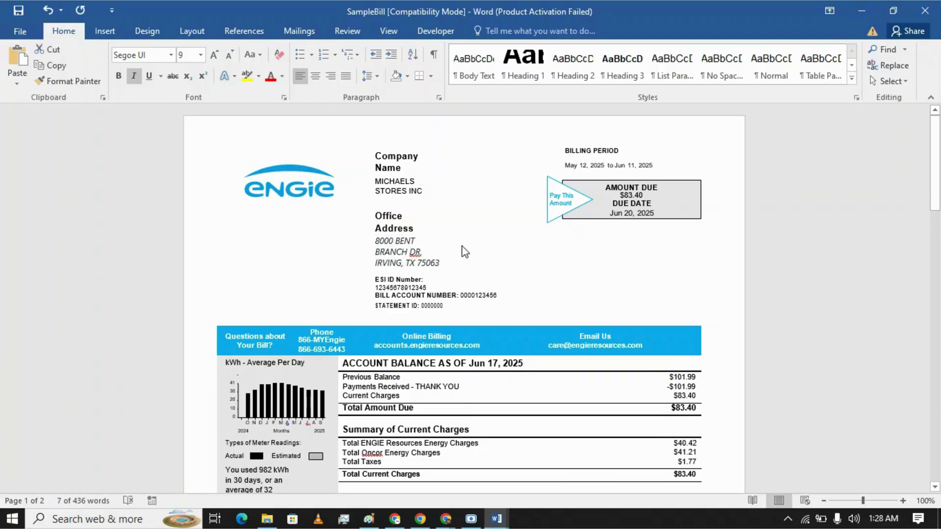
pyautogui.hotkey('ctrl', 'v')
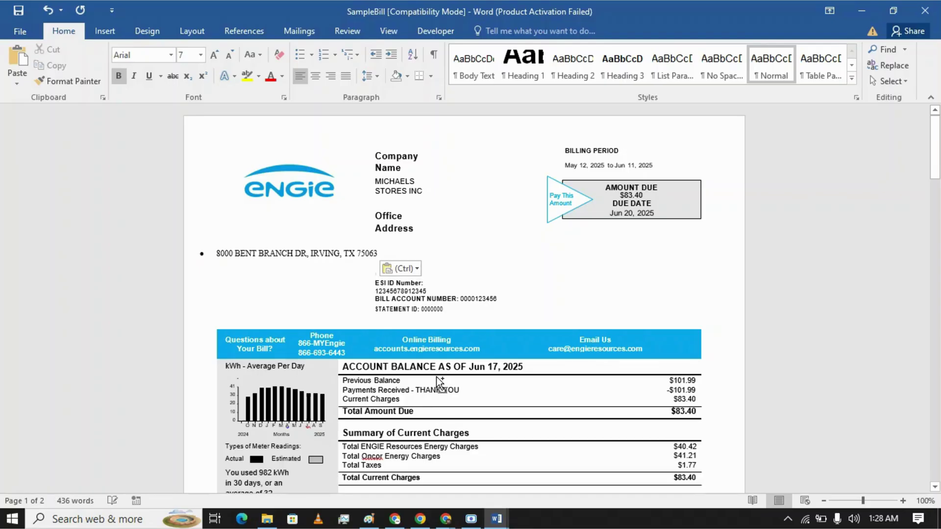
pyautogui.hotkey('ctrl', 'z')
pyautogui.hotkey('ctrl', 'c')
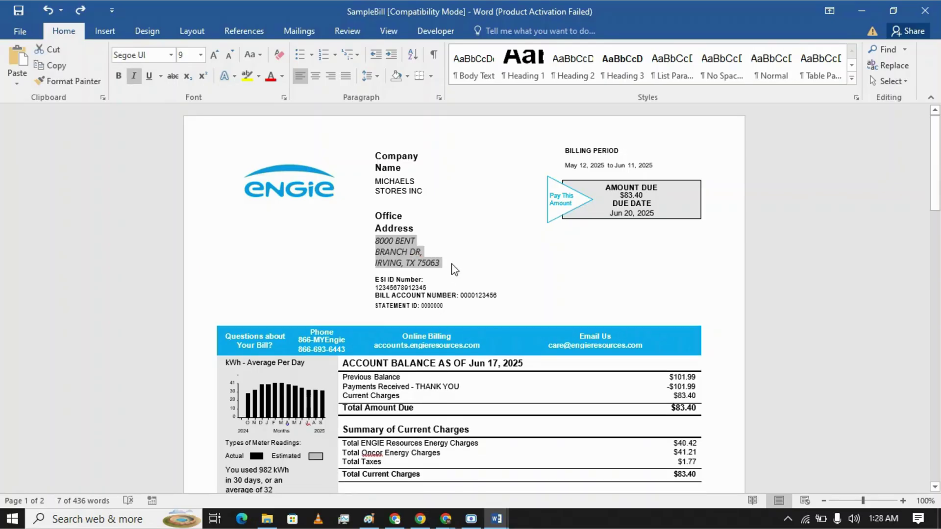
pyautogui.click(455, 269)
pyautogui.hotkey('ctrl', 'v')
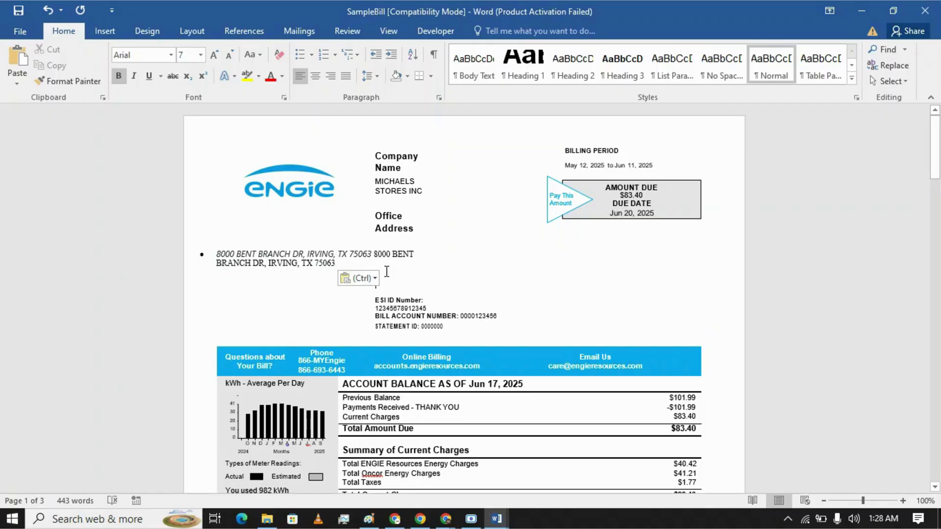
pyautogui.hotkey('ctrl', 'z')
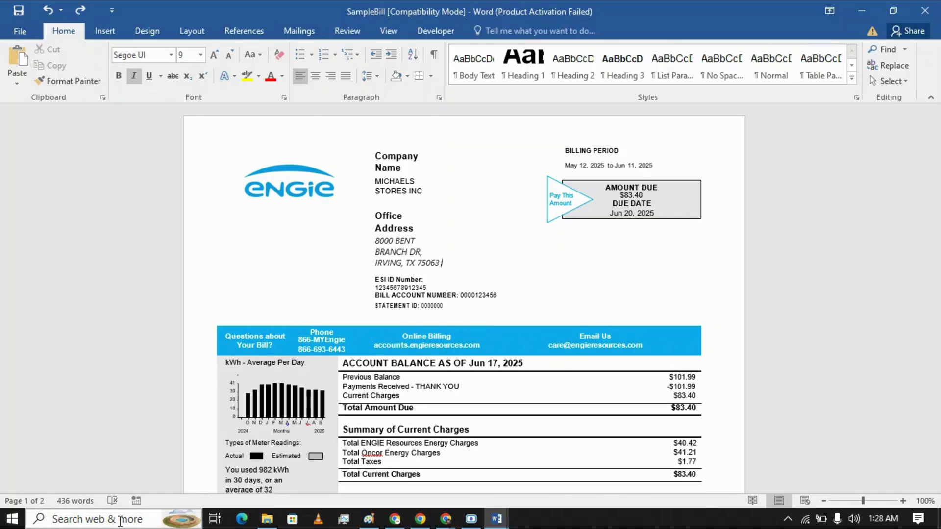
# Step: Paste the business address into the Windows search box and copy it from there as plain text
pyautogui.click(115, 520)
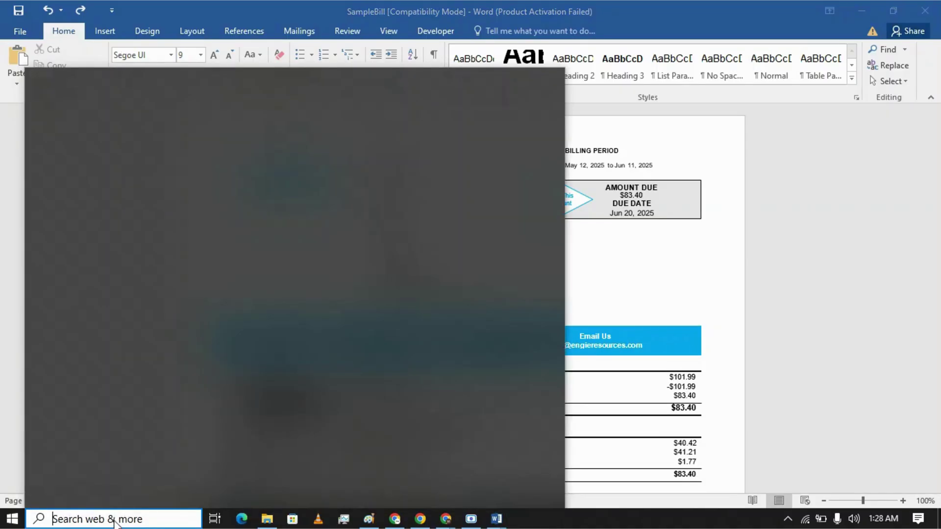
pyautogui.hotkey('ctrl', 'v')
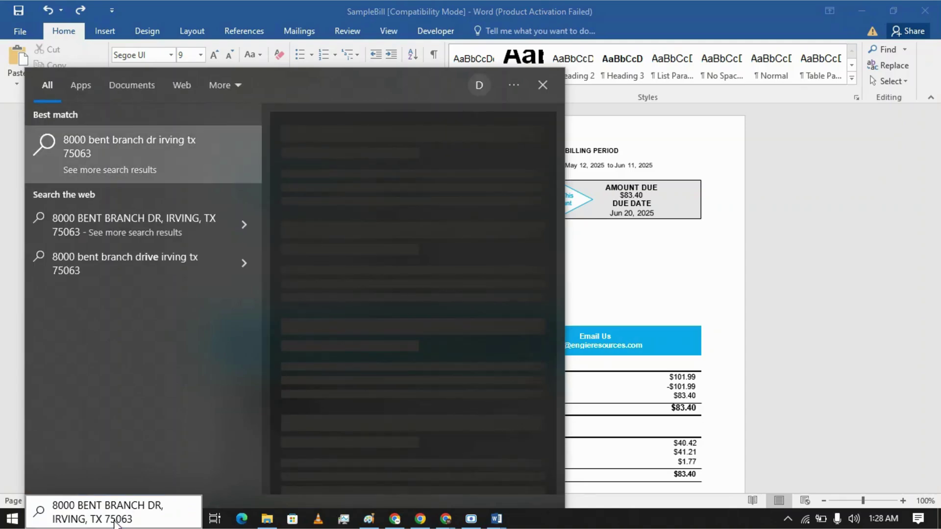
pyautogui.moveTo(137, 520); pyautogui.dragTo(54, 508)
pyautogui.hotkey('ctrl', 'c')
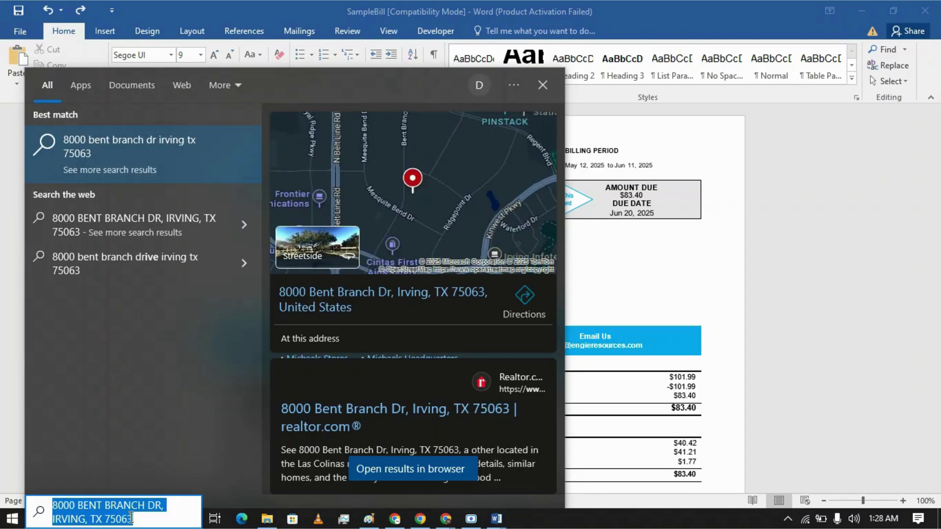
# Step: Paste the plain-text business address under Office Address in SampleBill and delete the duplicate address above it
pyautogui.click(692, 274)
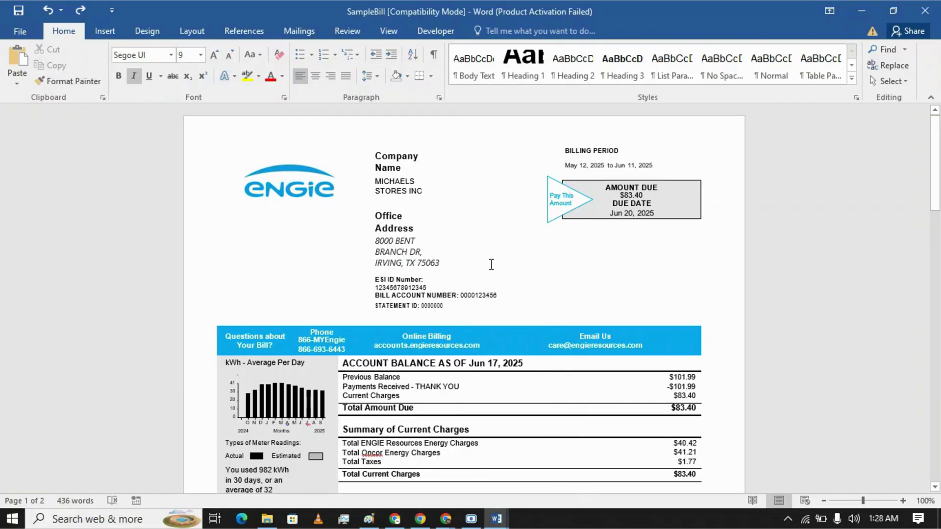
pyautogui.hotkey('ctrl', 'v')
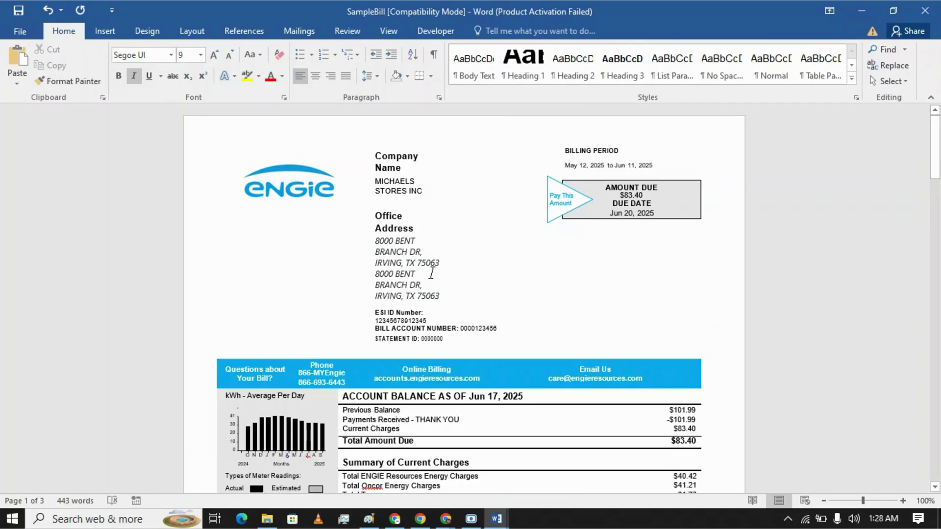
pyautogui.moveTo(447, 266); pyautogui.dragTo(379, 247)
pyautogui.press('Delete')
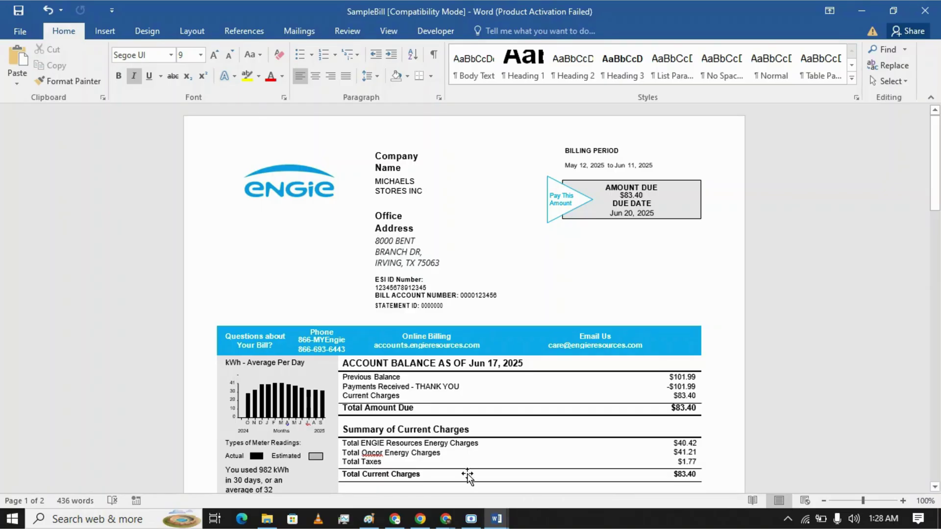
# Step: Switch to Meta's Upload documents page in Chrome and check the listed company name and address against the bill
pyautogui.click(396, 521)
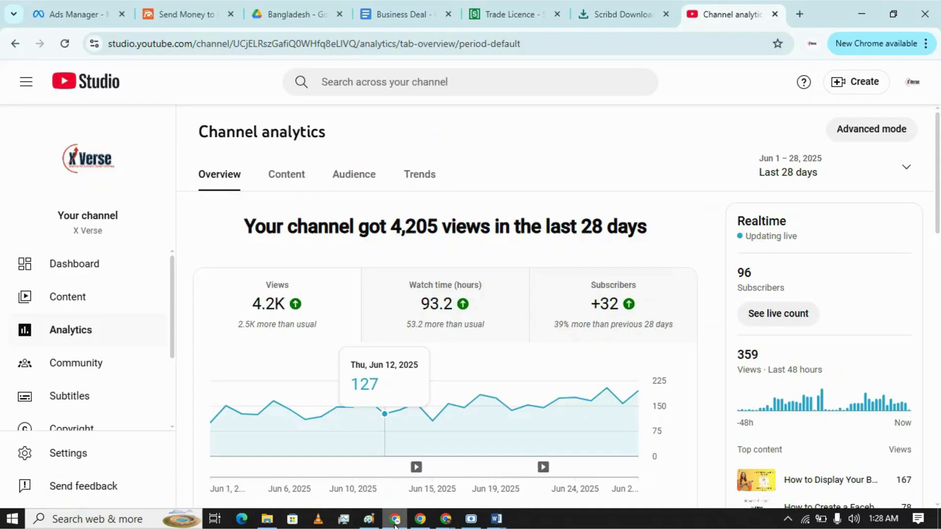
pyautogui.click(420, 519)
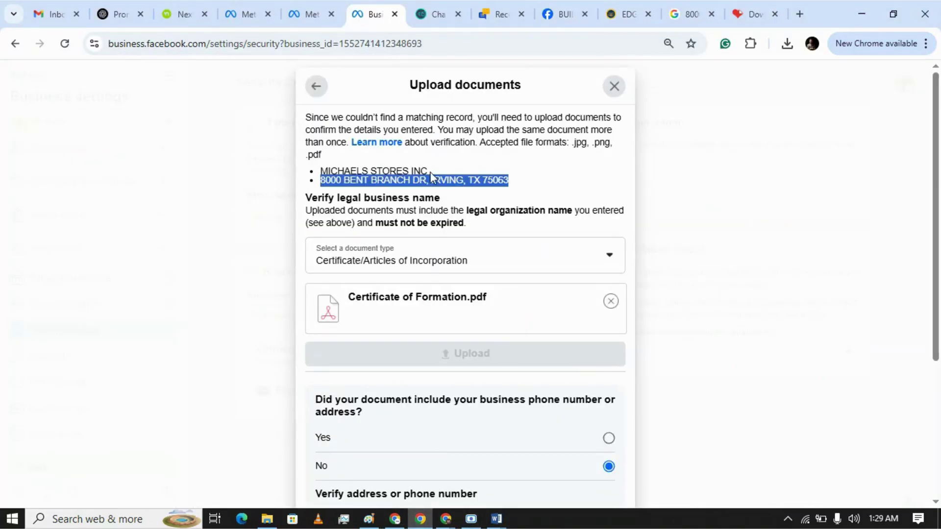
pyautogui.click(448, 199)
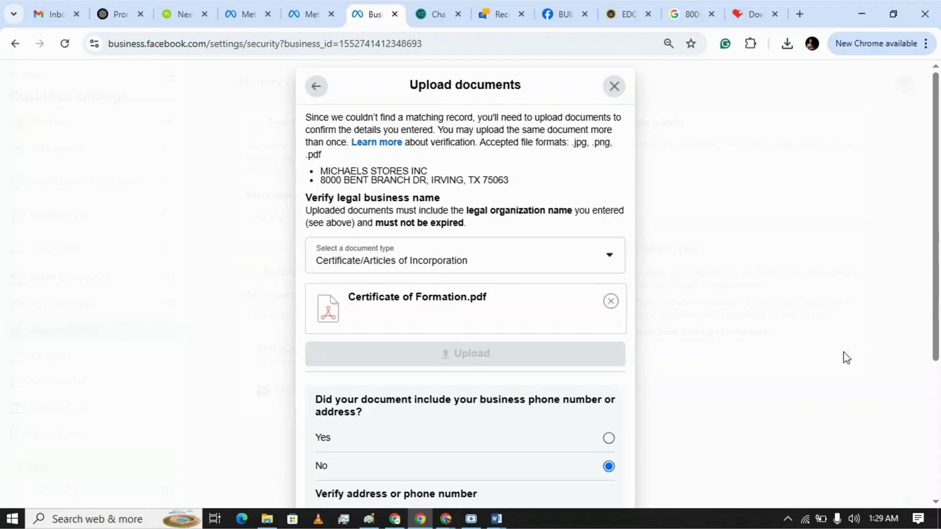
# Step: Return to the SampleBill document in Word and save it
pyautogui.moveTo(497, 519)
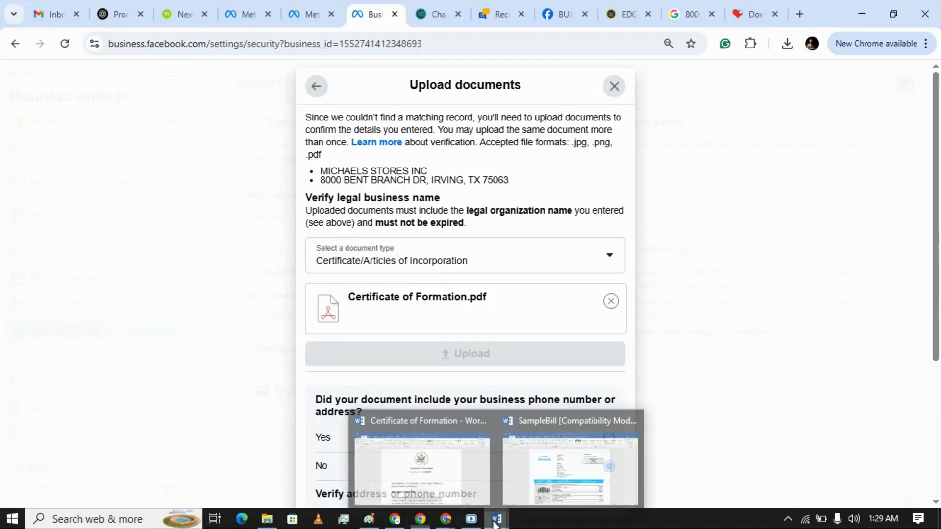
pyautogui.click(551, 473)
pyautogui.click(518, 286)
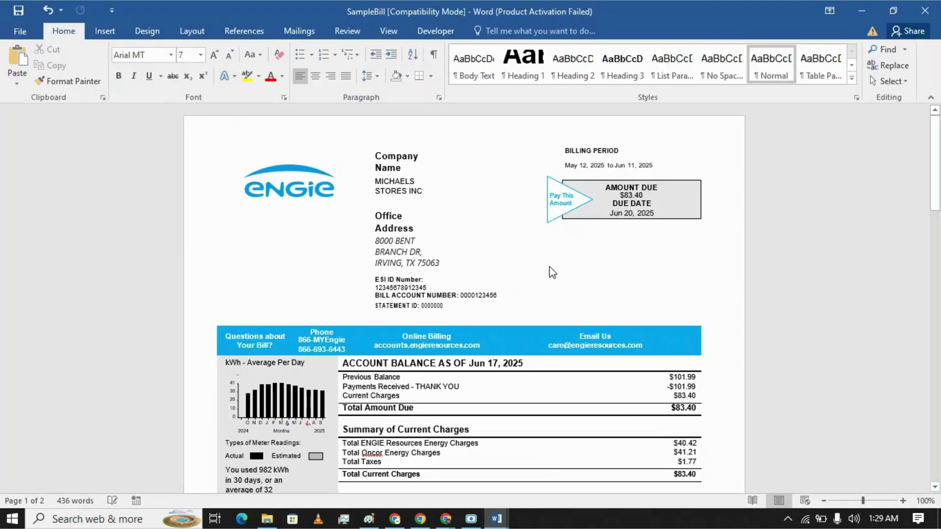
pyautogui.hotkey('ctrl', 's')
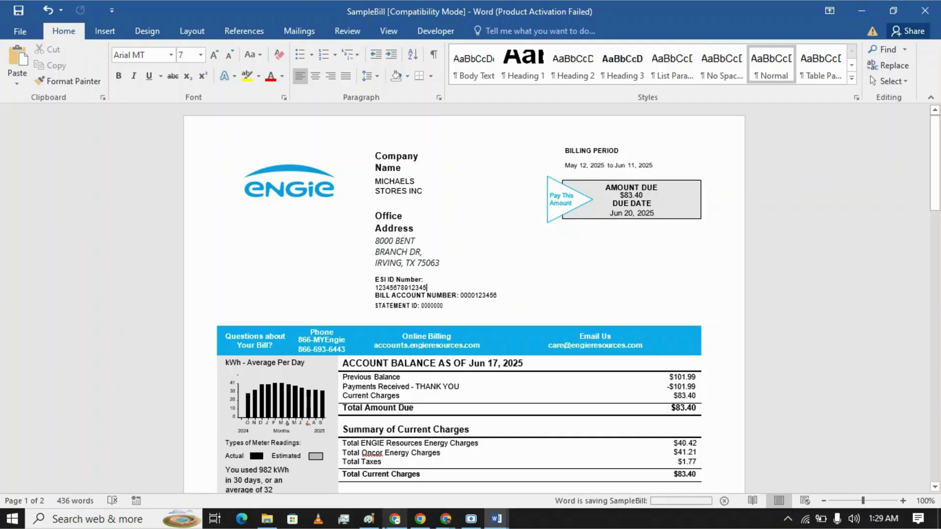
# Step: Switch to iLovePDF in Chrome, convert the SampleBill Word file to PDF and save it as SampleBill in New folder
pyautogui.click(422, 521)
pyautogui.click(757, 13)
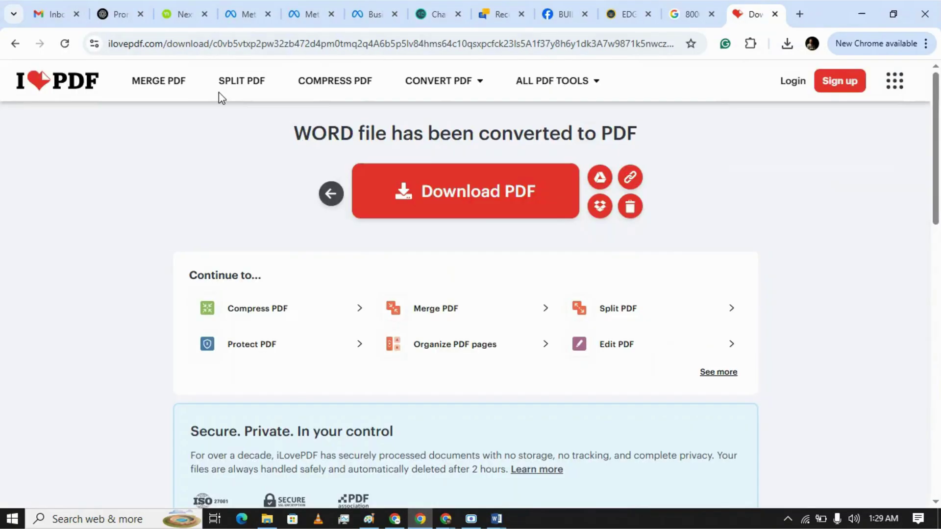
pyautogui.click(16, 44)
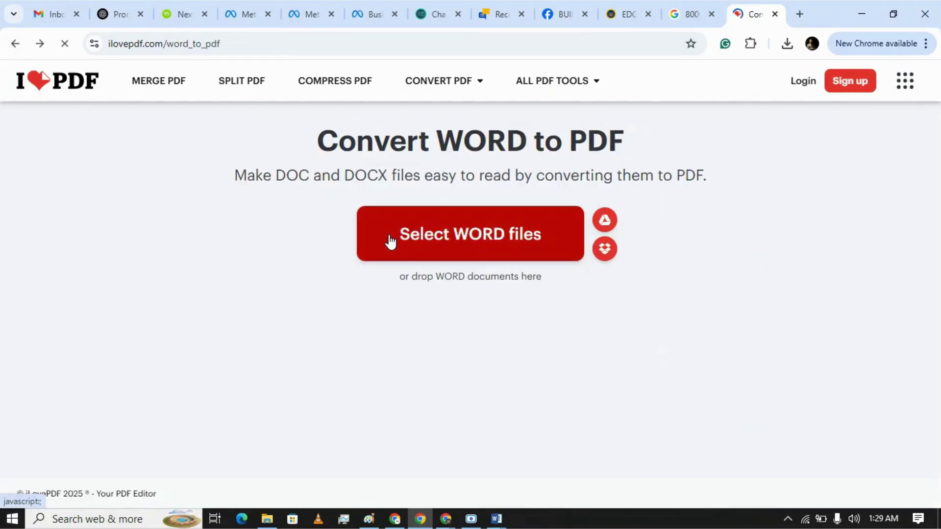
pyautogui.click(389, 240)
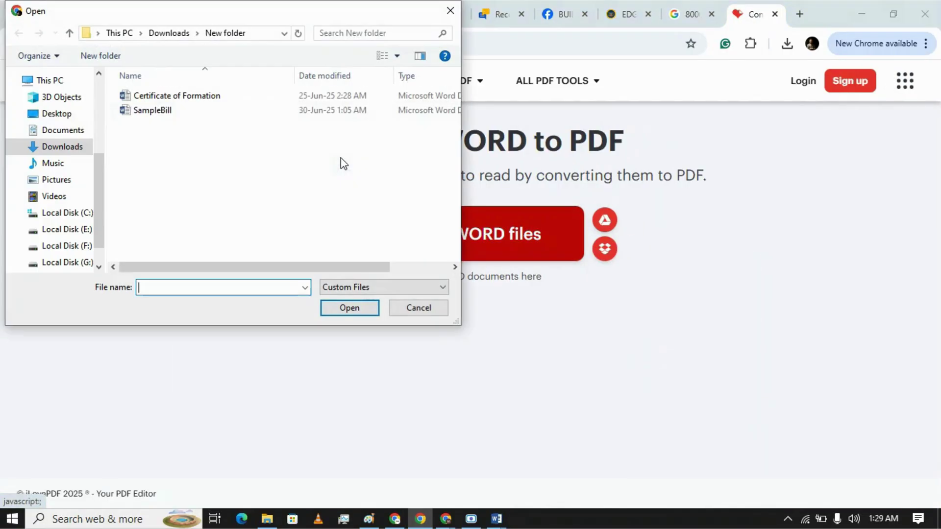
pyautogui.click(155, 112)
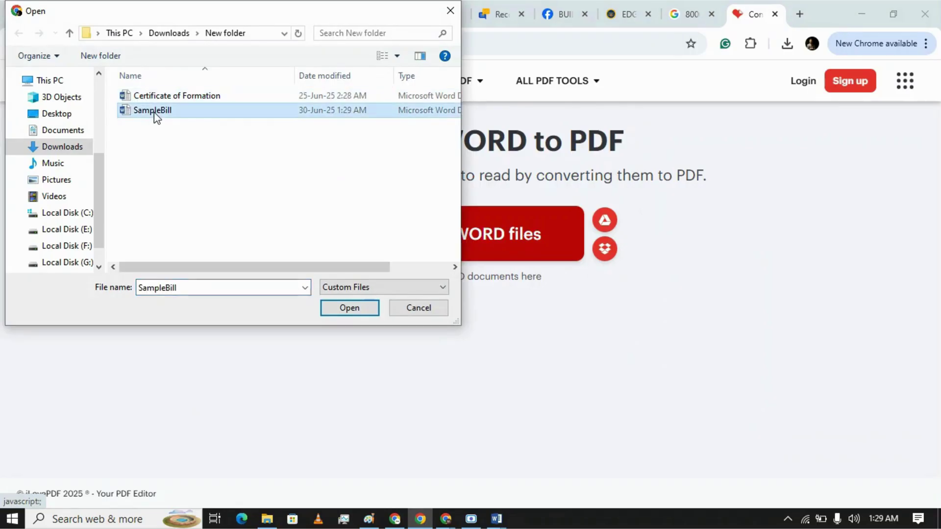
pyautogui.click(326, 311)
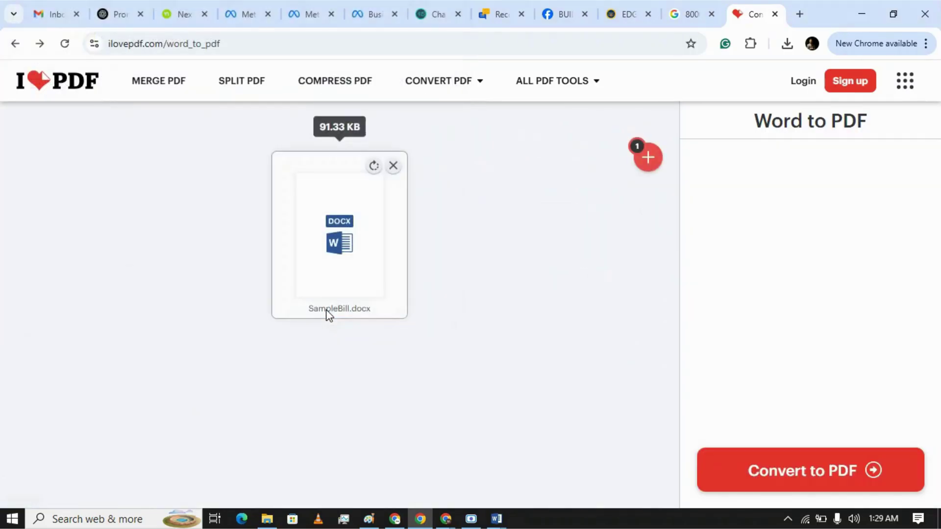
pyautogui.click(811, 469)
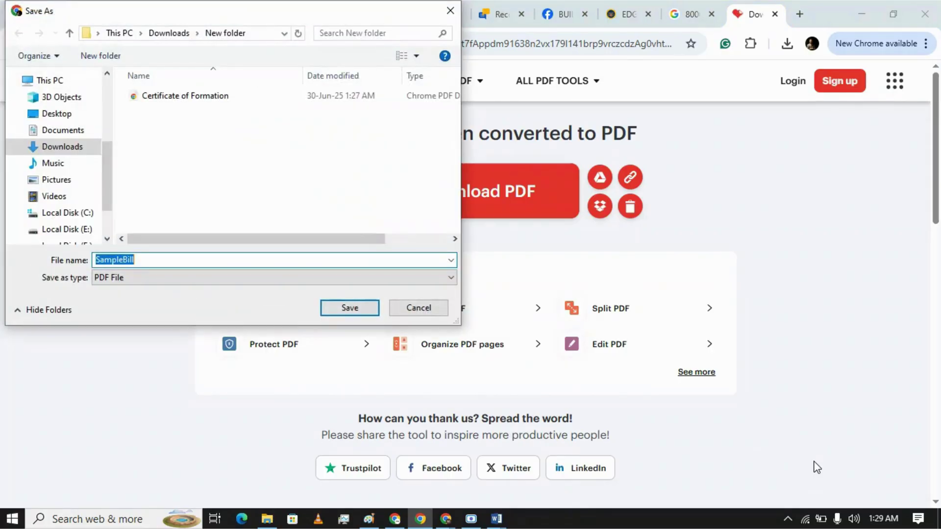
pyautogui.click(353, 309)
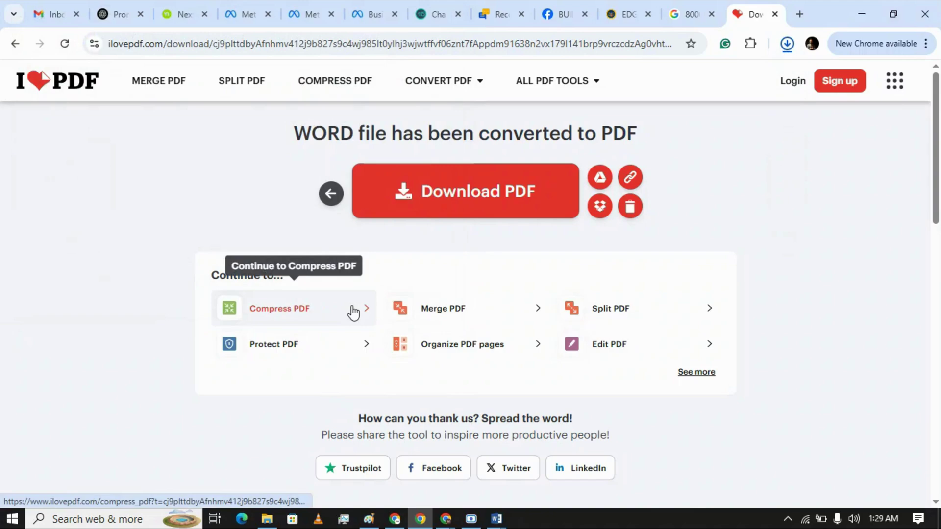
# Step: Return to Meta's Upload documents page and choose Utility Bill as the document type for verifying the address or phone number
pyautogui.click(449, 524)
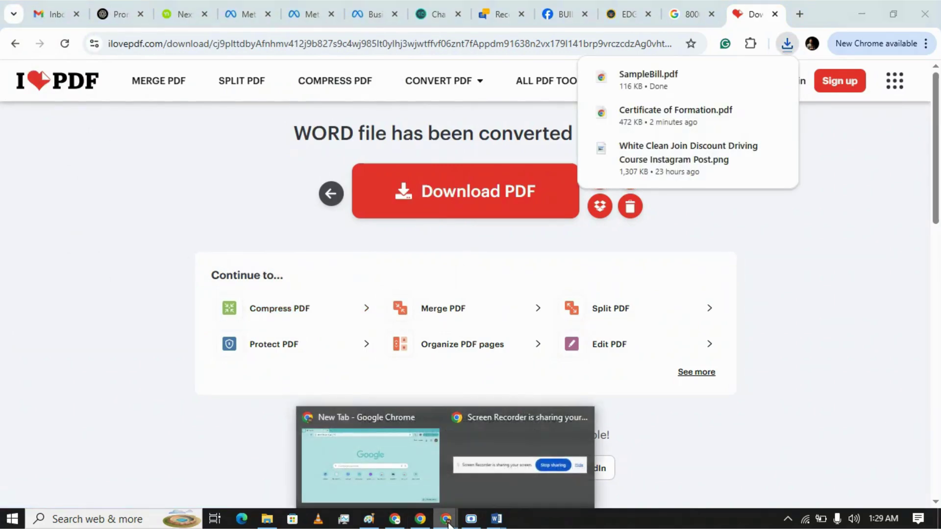
pyautogui.click(420, 523)
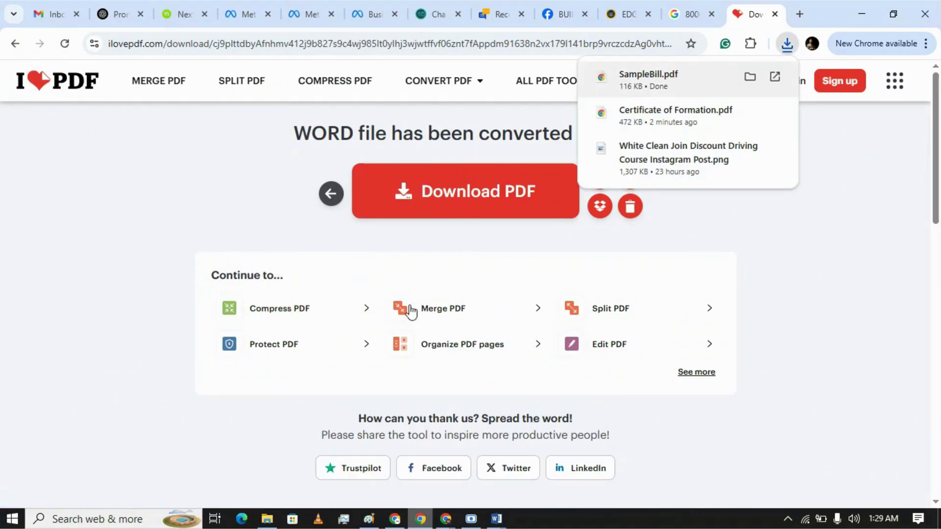
pyautogui.click(369, 17)
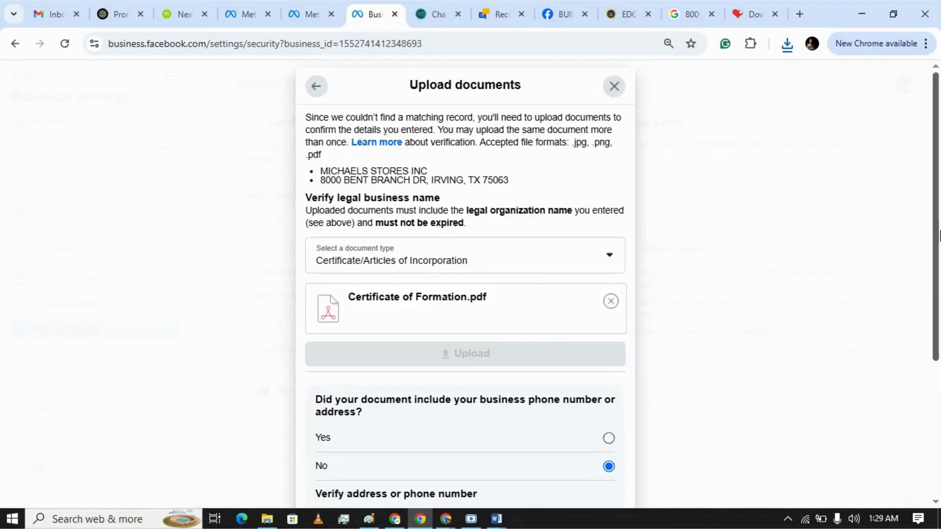
pyautogui.moveTo(938, 230); pyautogui.dragTo(914, 359)
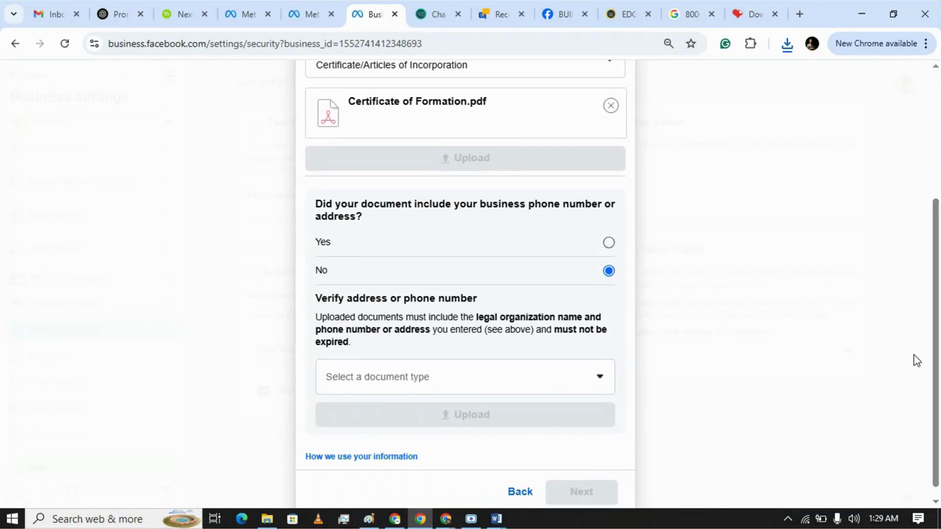
pyautogui.click(522, 388)
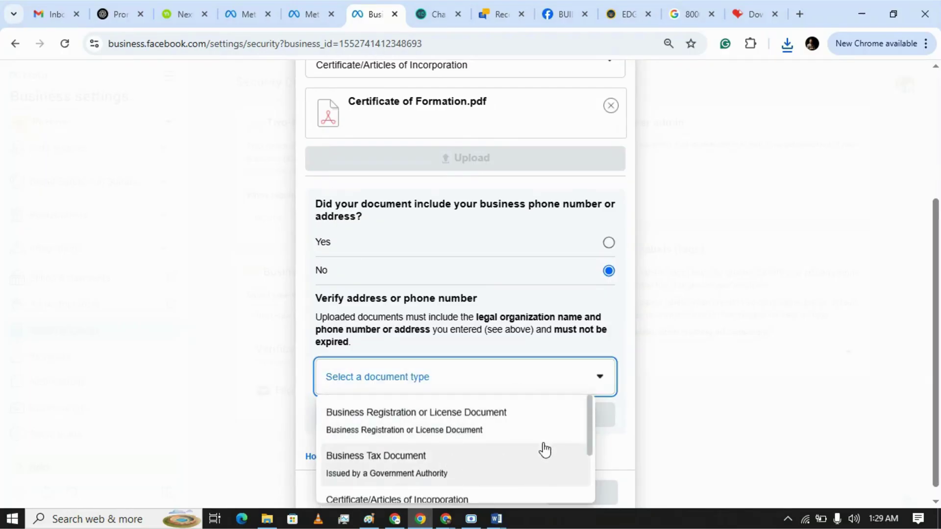
pyautogui.moveTo(590, 421); pyautogui.dragTo(586, 500)
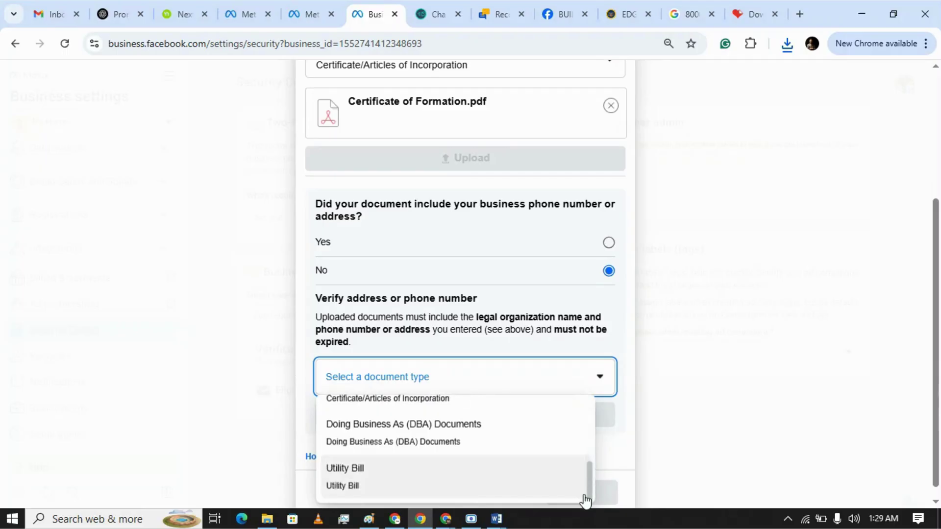
pyautogui.click(522, 488)
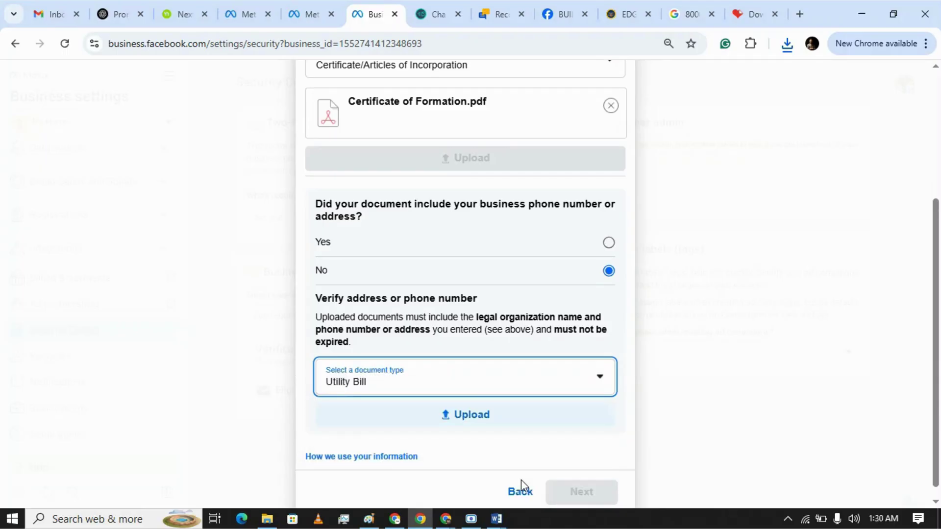
# Step: Upload SampleBill.pdf as the address document and continue to the email confirmation
pyautogui.click(490, 414)
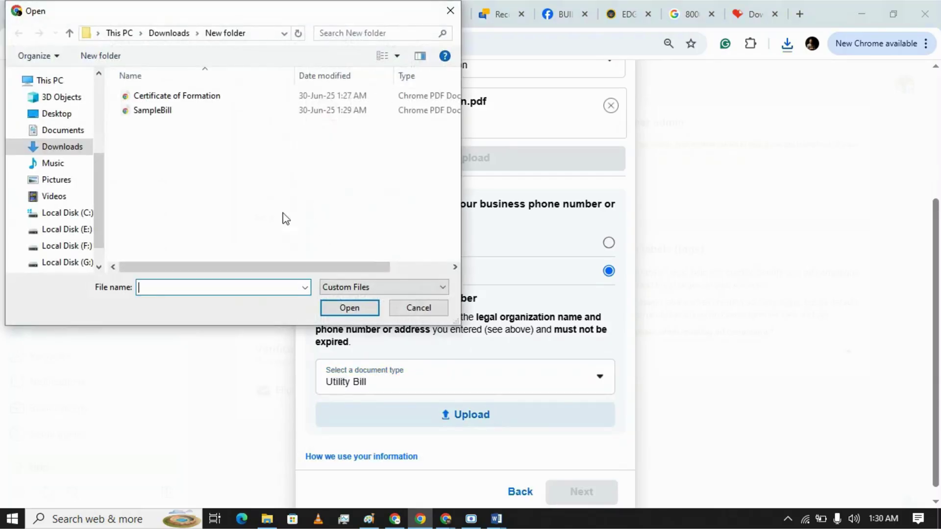
pyautogui.click(183, 112)
pyautogui.click(337, 308)
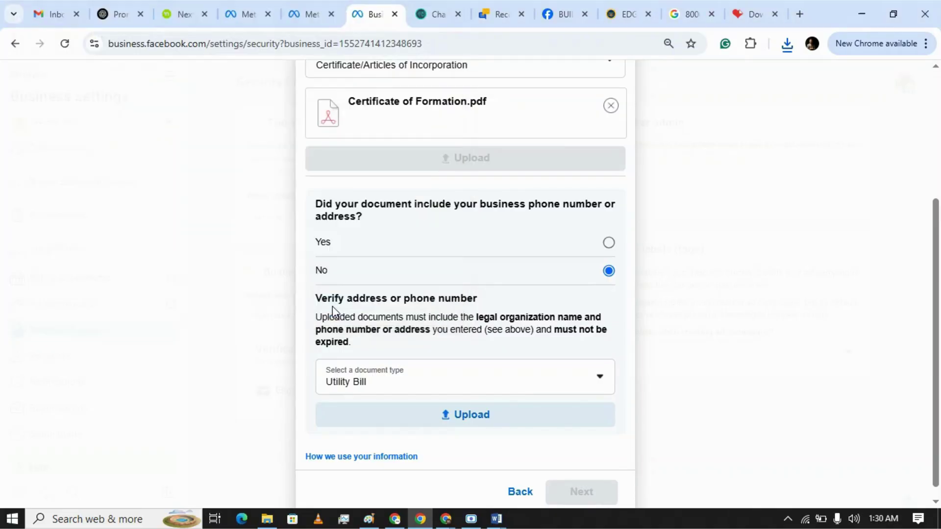
pyautogui.scroll(-2, 903, 318)
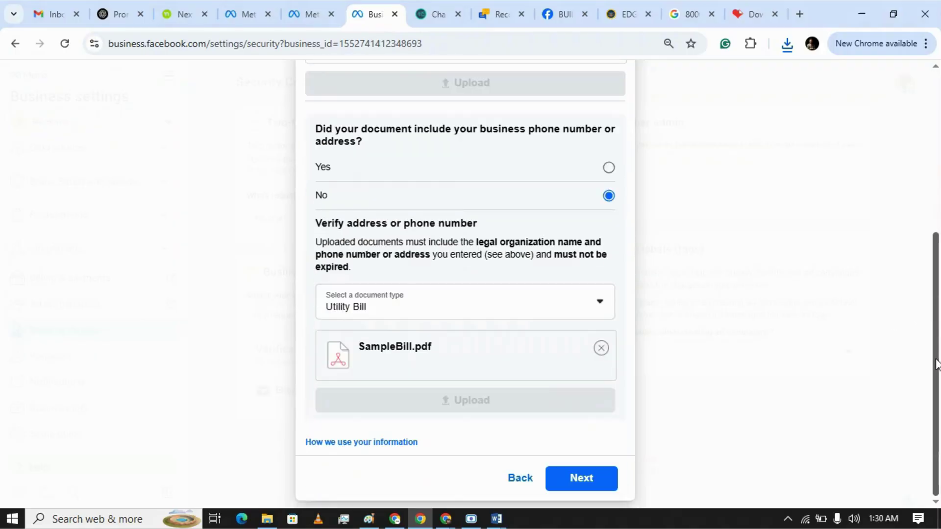
pyautogui.click(589, 479)
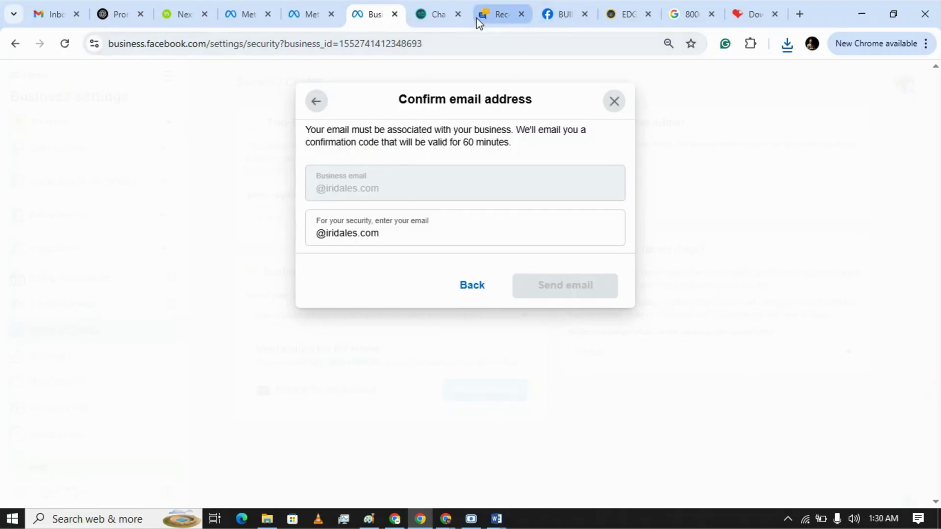
# Step: Open the Temp Mail page, refresh the message list and check the temporary address's inbox for incoming emails
pyautogui.click(434, 7)
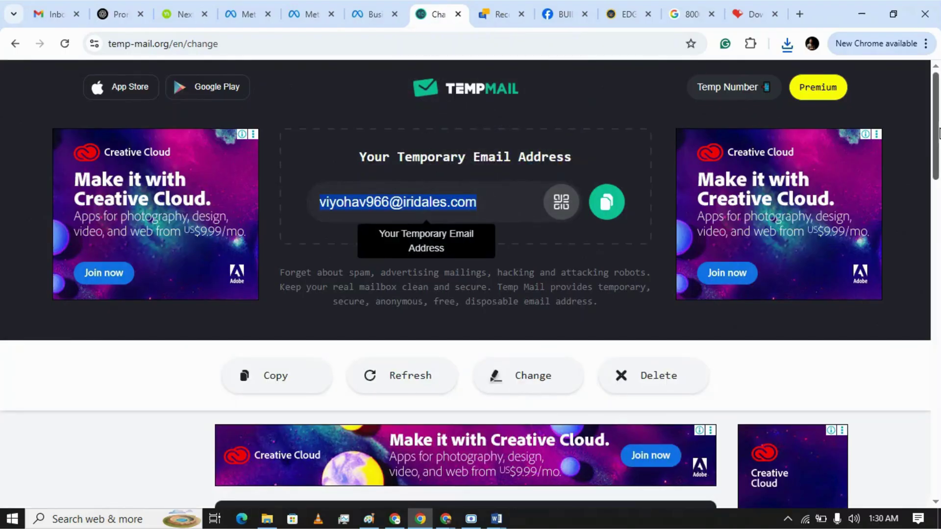
pyautogui.moveTo(938, 131); pyautogui.dragTo(938, 348)
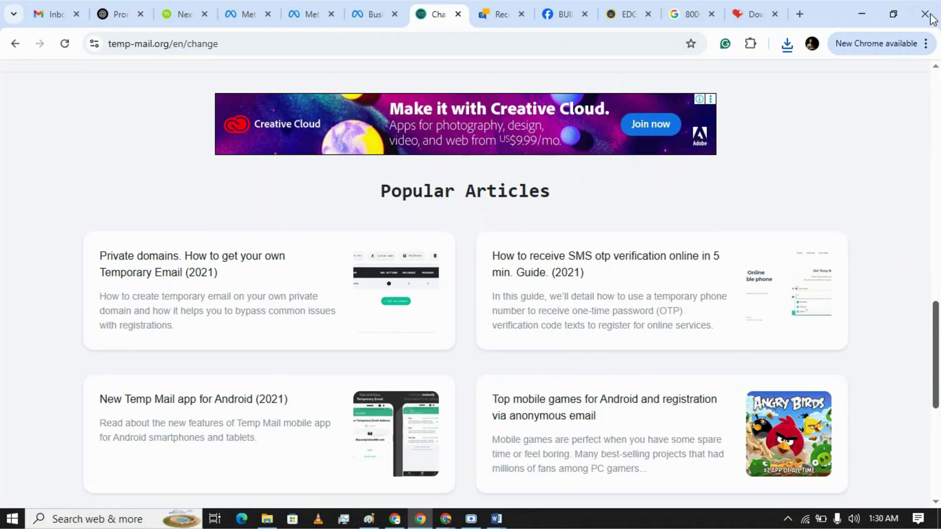
pyautogui.scroll(-1, 939, 299)
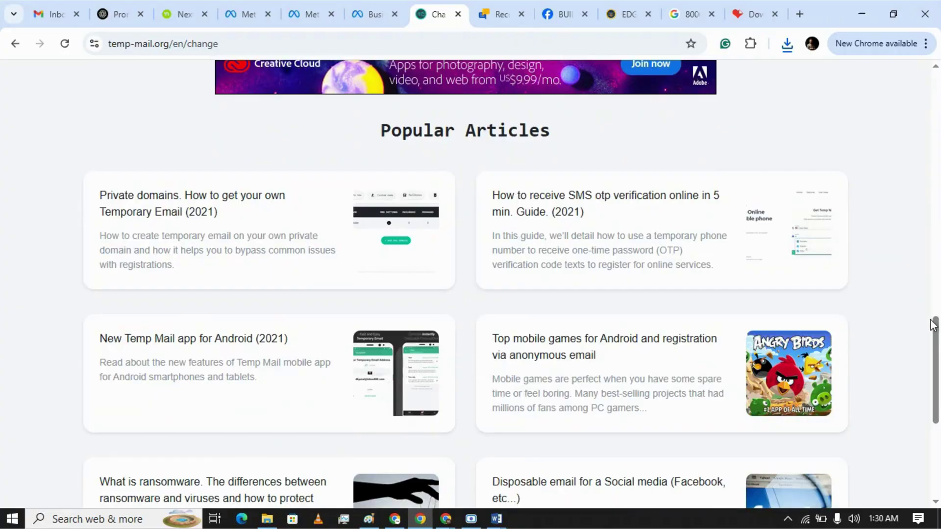
pyautogui.moveTo(938, 333); pyautogui.dragTo(940, 105)
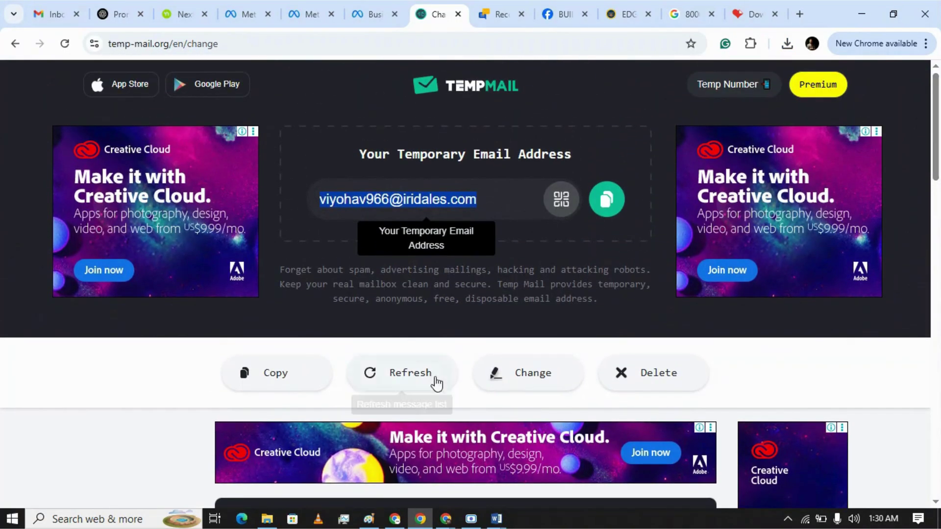
pyautogui.click(412, 375)
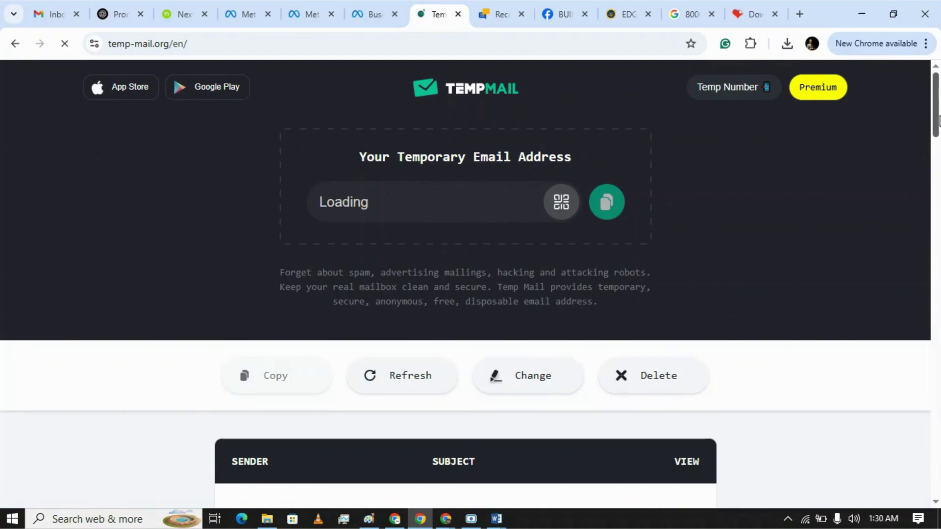
pyautogui.moveTo(938, 135); pyautogui.dragTo(937, 162)
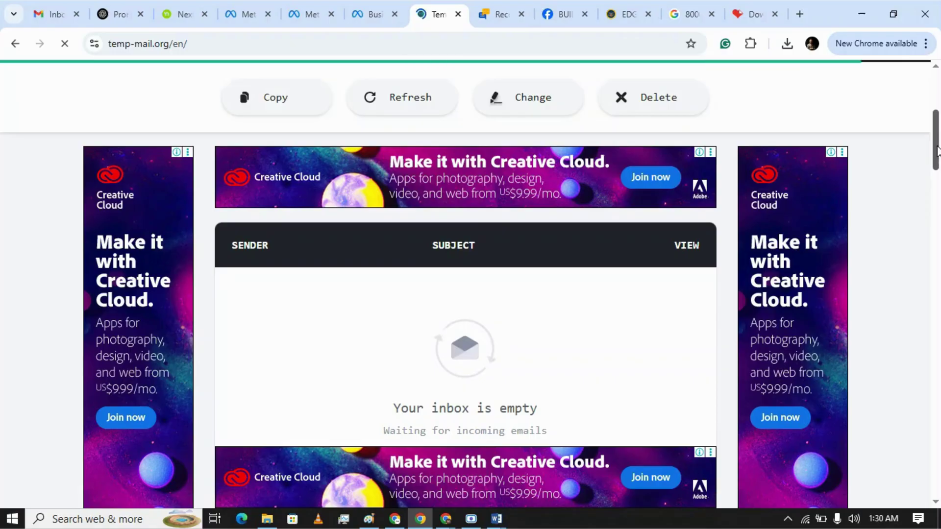
pyautogui.scroll(-1, 937, 155)
pyautogui.moveTo(936, 155)
pyautogui.mouseDown()
pyautogui.moveTo(936, 197)
pyautogui.moveTo(937, 160)
pyautogui.mouseUp()
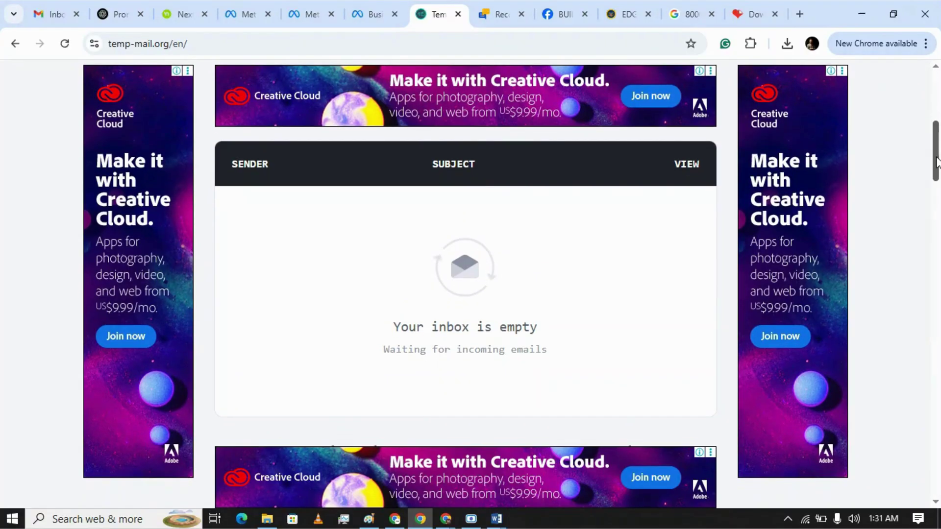
pyautogui.moveTo(936, 161); pyautogui.dragTo(936, 105)
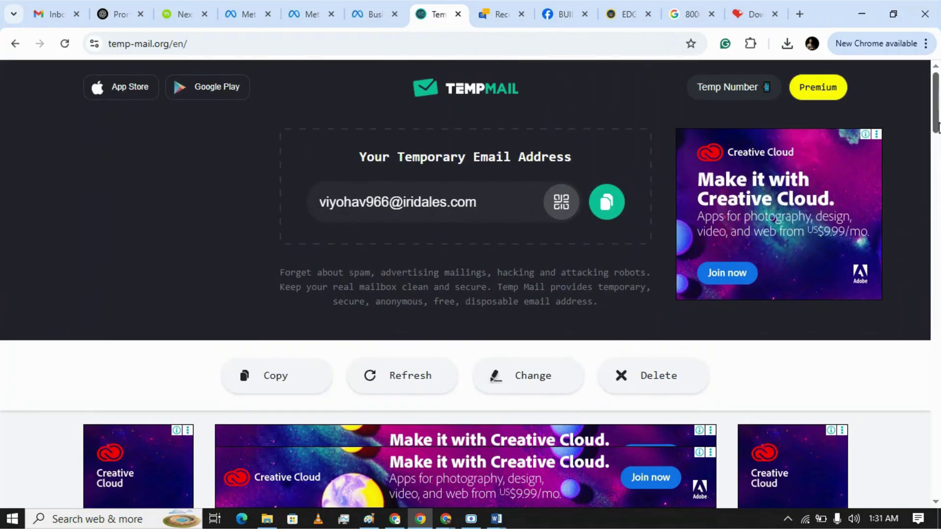
# Step: Refresh the Temp Mail message list once more and look for new messages
pyautogui.moveTo(937, 122); pyautogui.dragTo(938, 157)
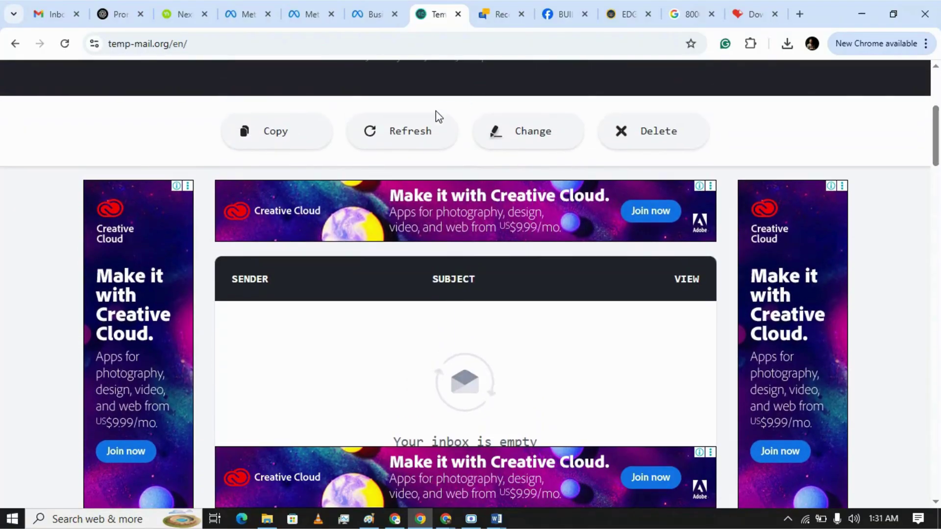
pyautogui.click(410, 137)
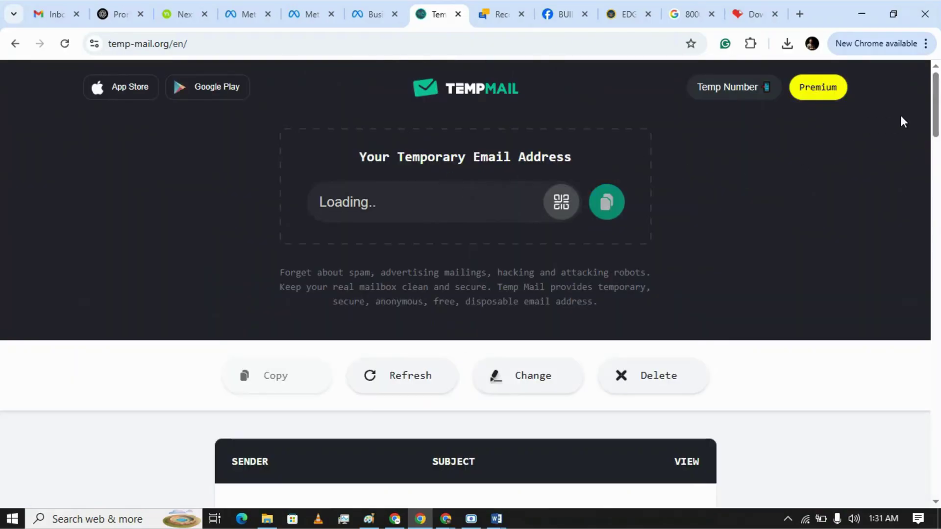
pyautogui.scroll(-1, 939, 106)
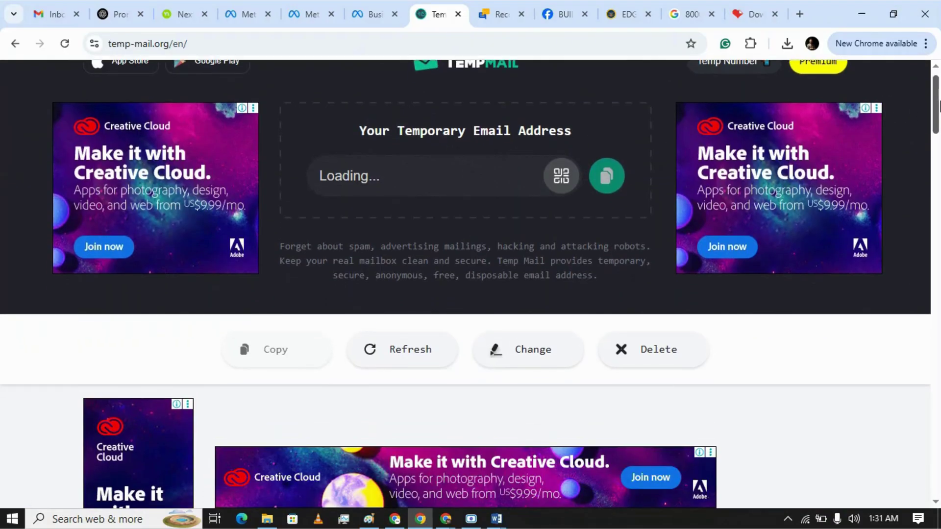
pyautogui.scroll(1, 939, 106)
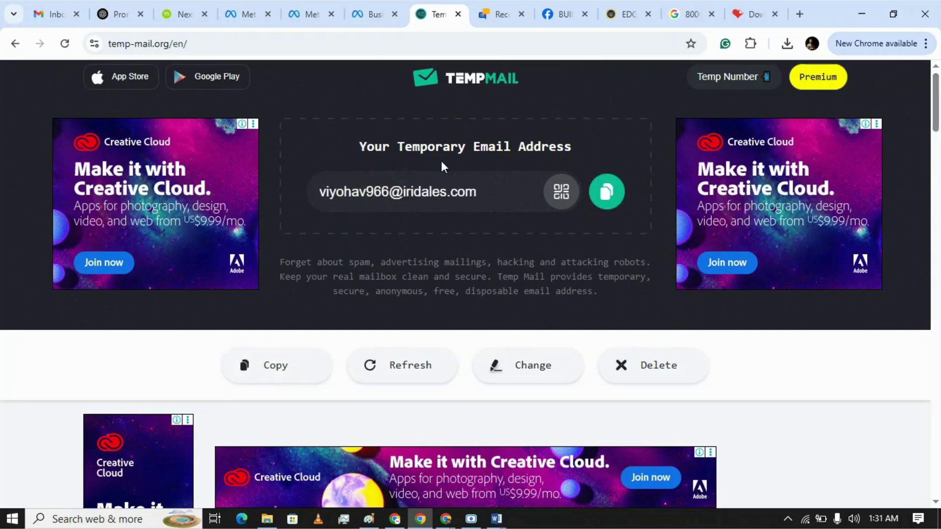
# Step: Copy the temporary email address, enter it in the security email field of Meta's Confirm email address dialog and send the confirmation email
pyautogui.moveTo(389, 192); pyautogui.dragTo(324, 197)
pyautogui.hotkey('ctrl', 'c')
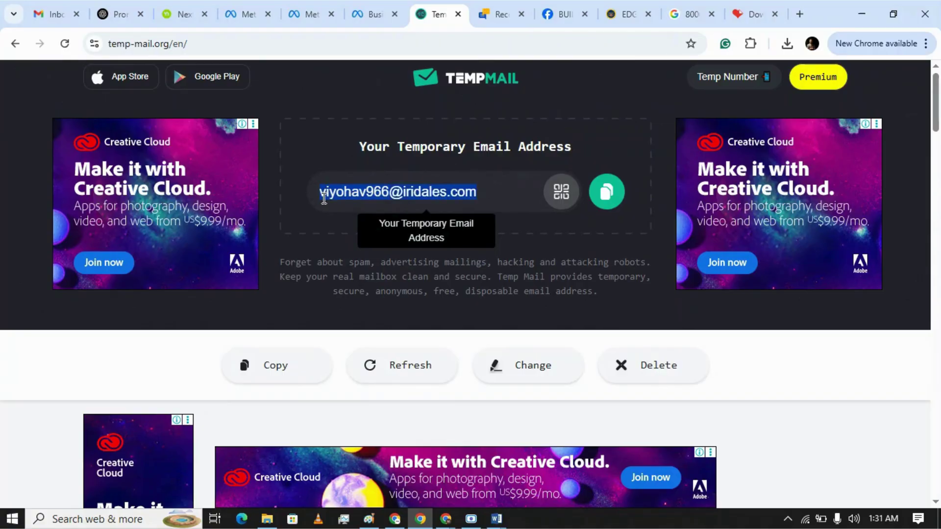
pyautogui.click(361, 5)
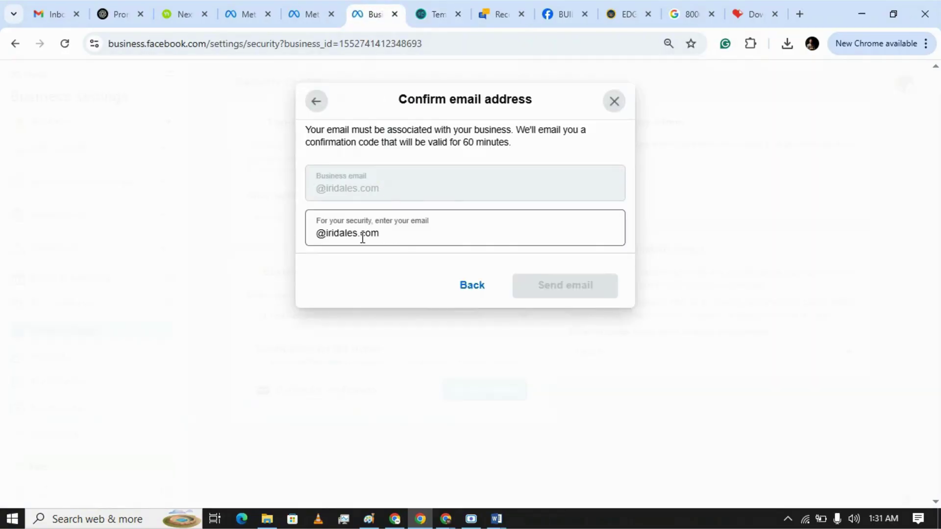
pyautogui.moveTo(385, 234); pyautogui.dragTo(311, 237)
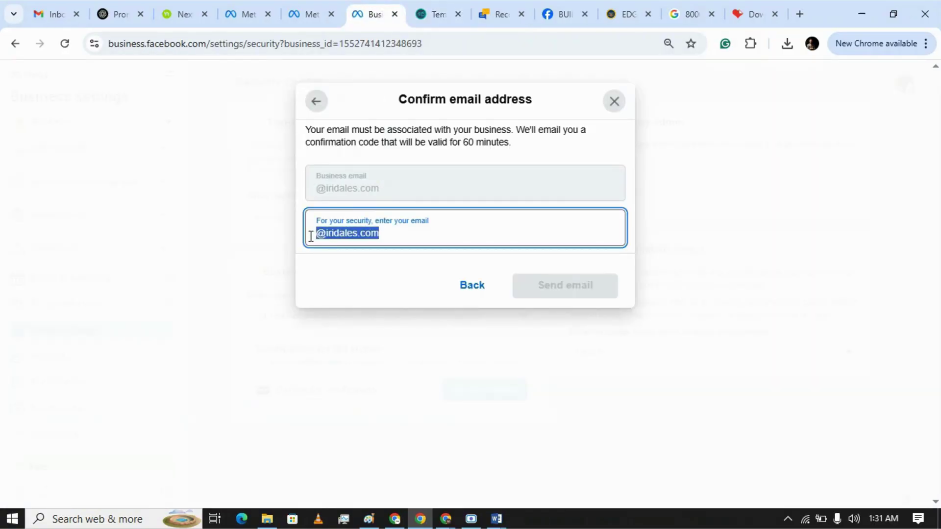
pyautogui.hotkey('ctrl', 'v')
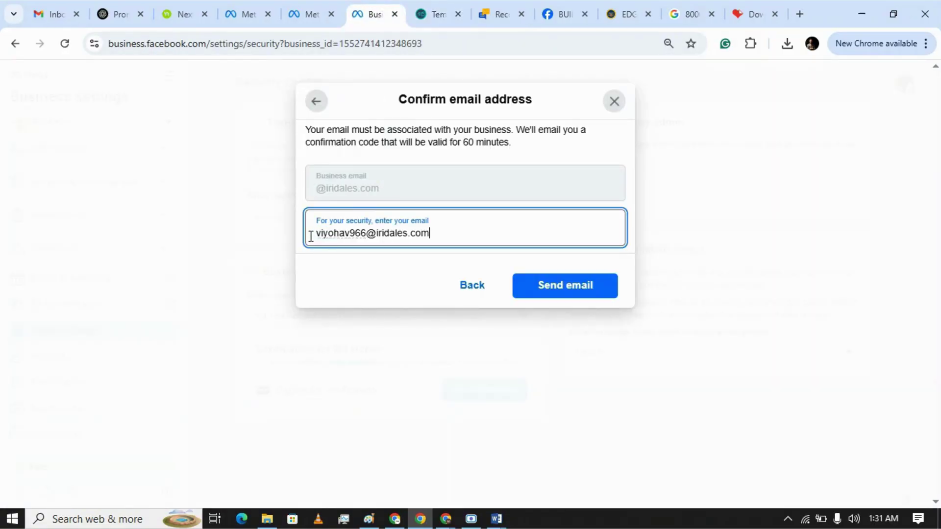
pyautogui.click(557, 296)
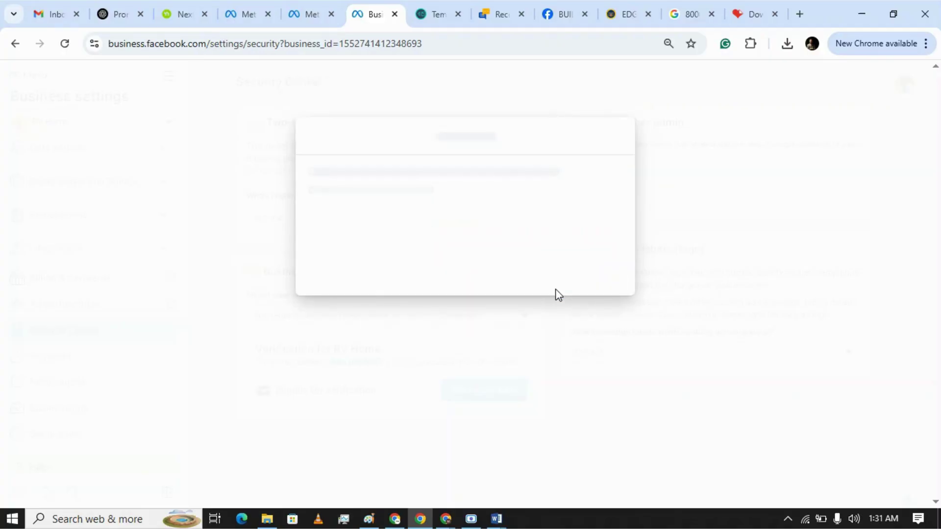
# Step: Check the Temp Mail inbox for Meta's confirmation code, refreshing the message list twice
pyautogui.click(424, 13)
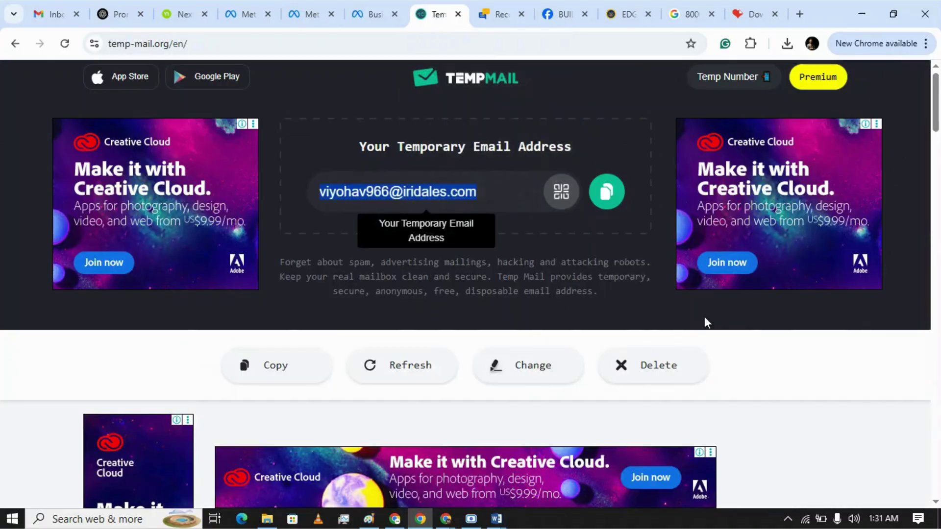
pyautogui.moveTo(936, 118); pyautogui.dragTo(937, 149)
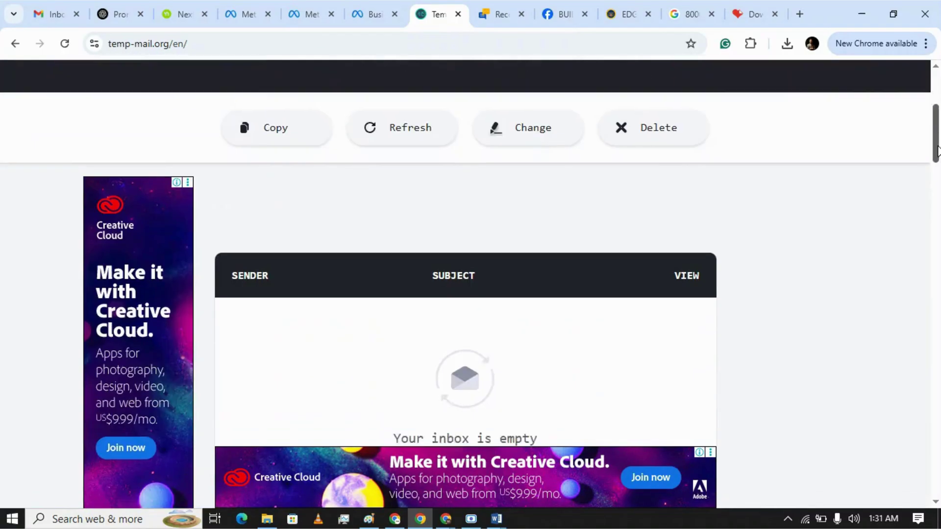
pyautogui.scroll(5, 937, 149)
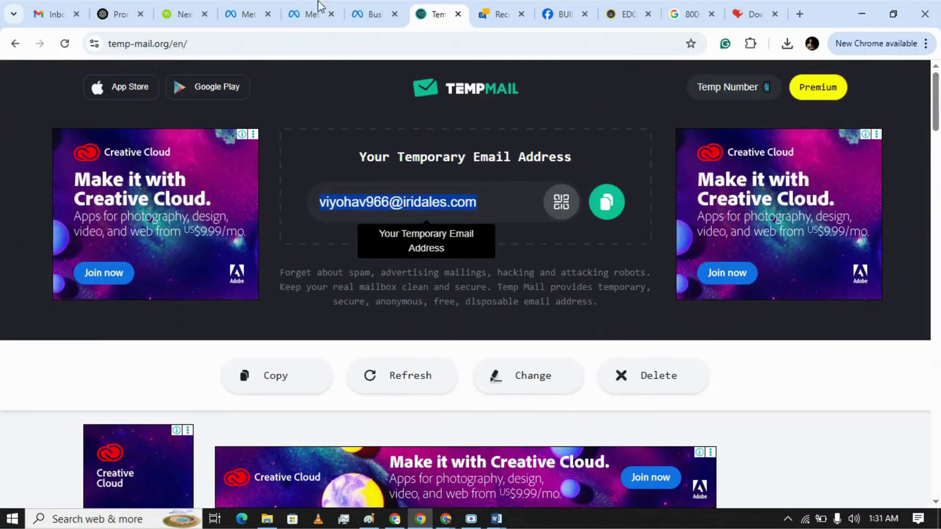
pyautogui.click(362, 13)
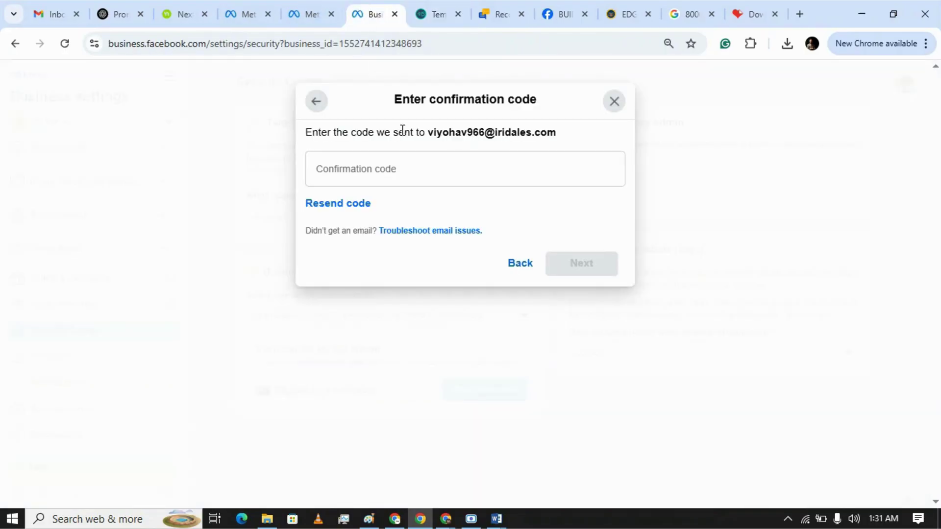
pyautogui.click(430, 14)
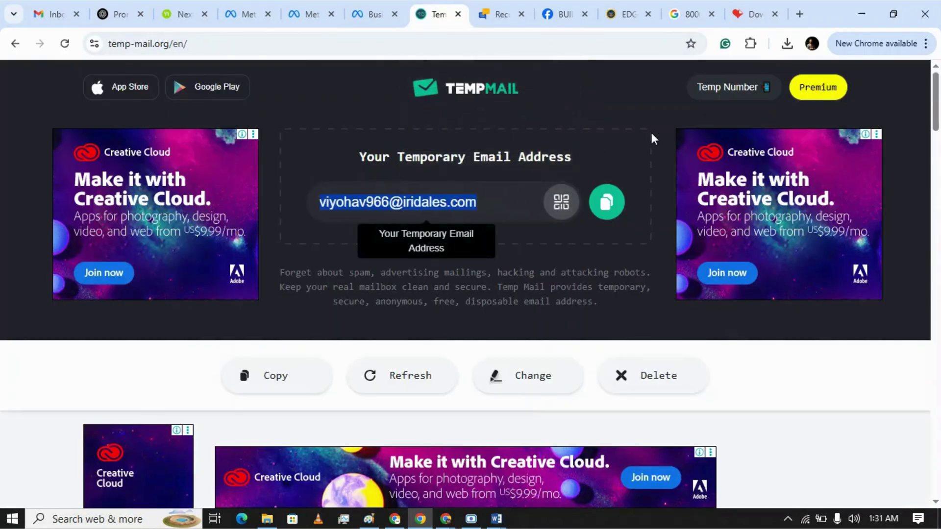
pyautogui.moveTo(936, 125); pyautogui.dragTo(937, 147)
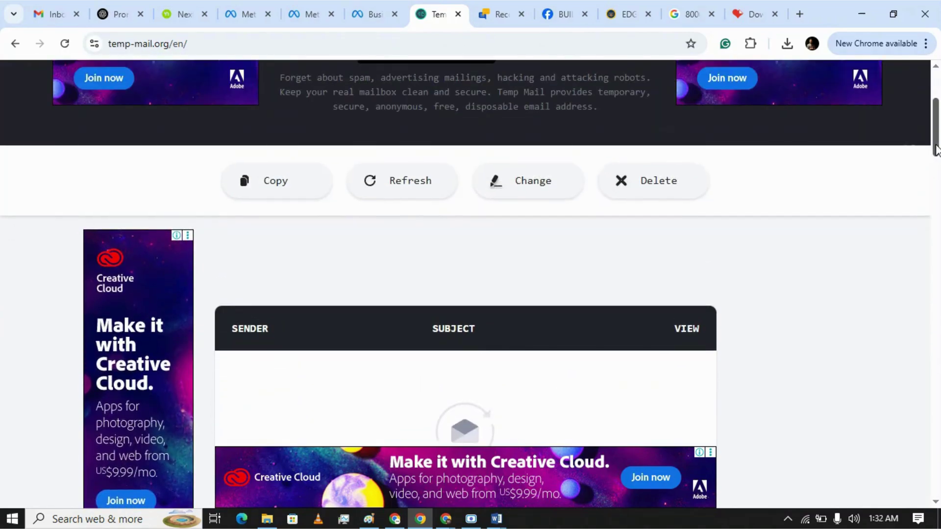
pyautogui.click(411, 188)
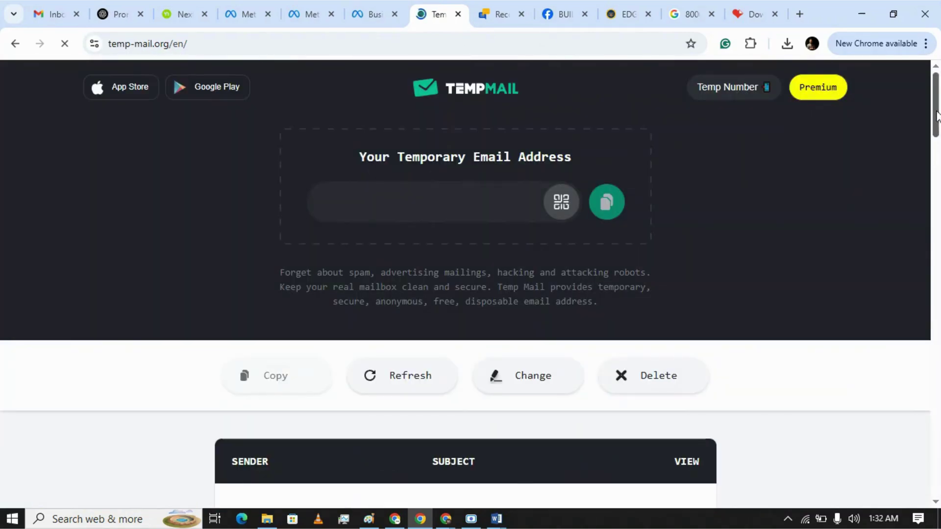
pyautogui.moveTo(937, 105); pyautogui.dragTo(936, 168)
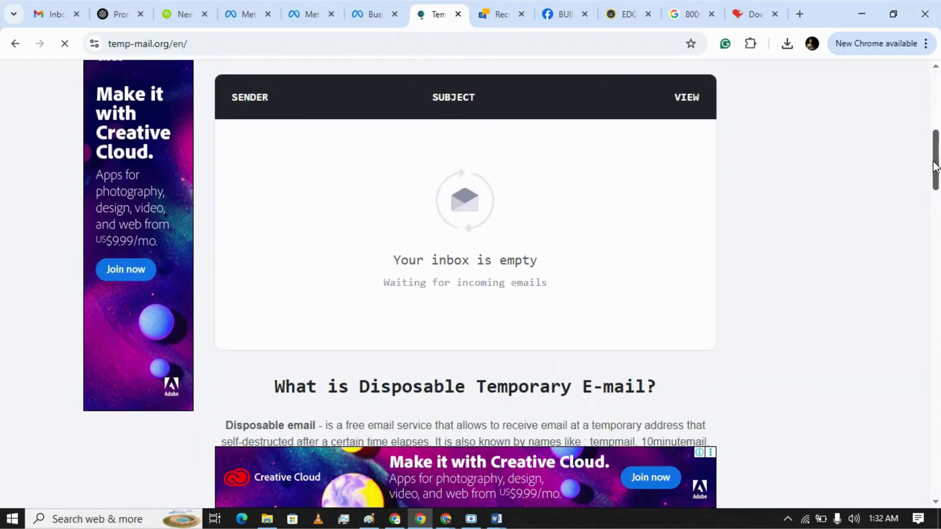
pyautogui.moveTo(936, 168); pyautogui.dragTo(935, 147)
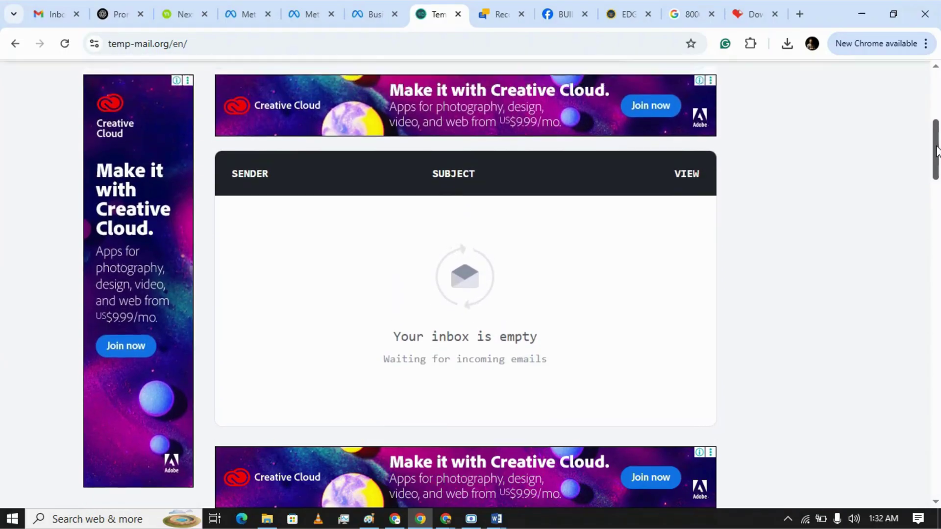
pyautogui.moveTo(936, 160); pyautogui.dragTo(936, 115)
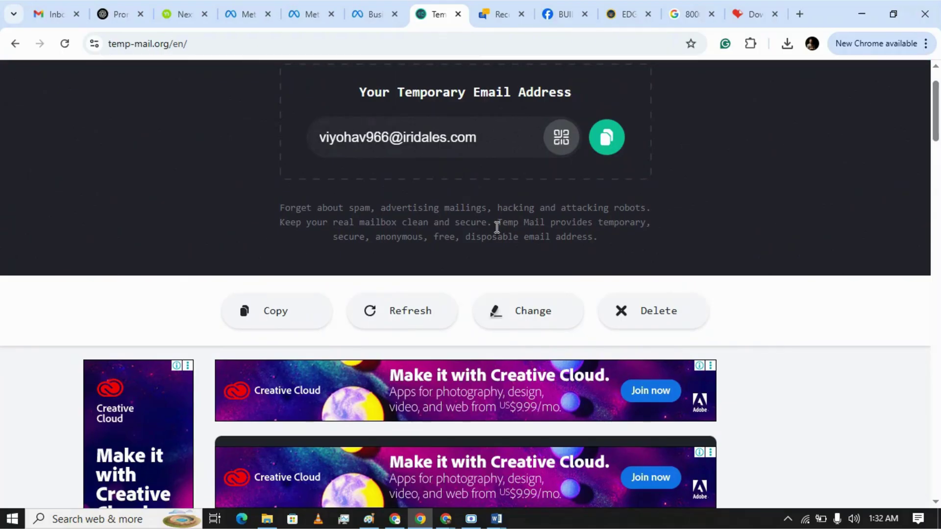
pyautogui.click(387, 323)
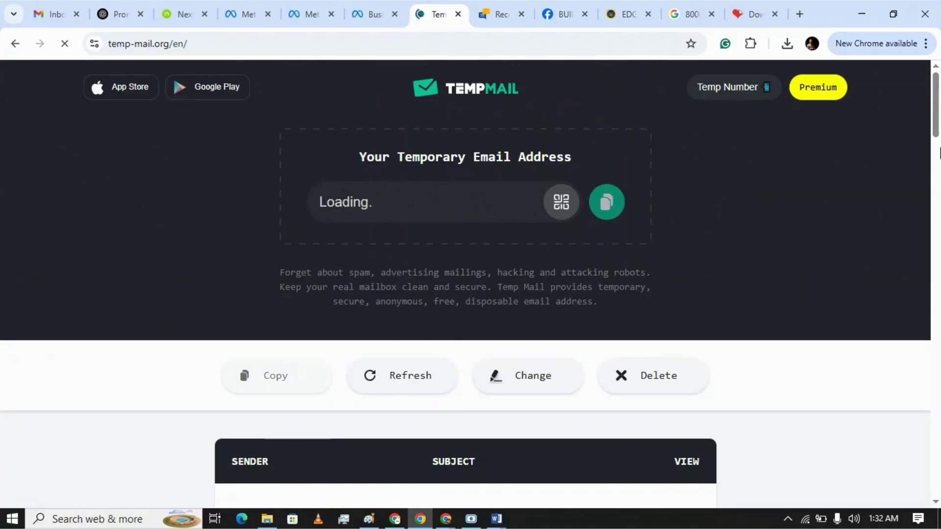
pyautogui.moveTo(937, 132); pyautogui.dragTo(937, 161)
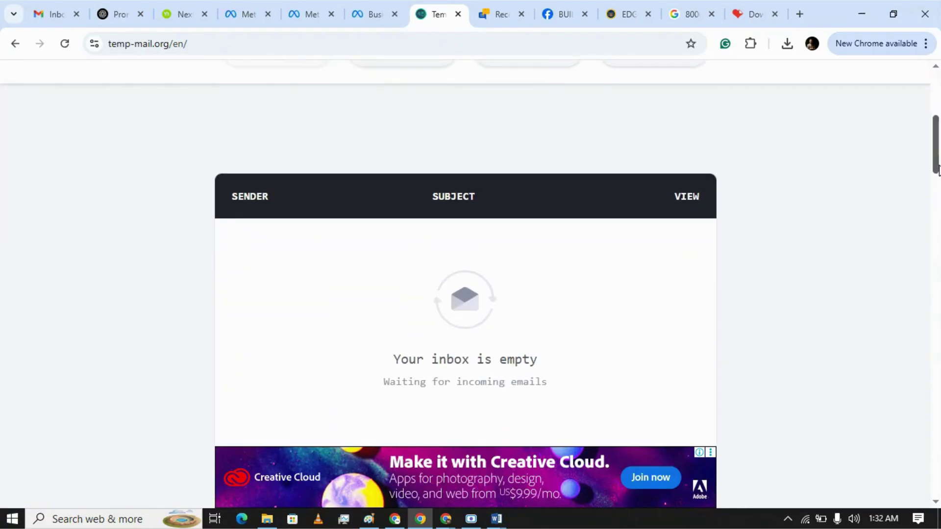
# Step: Request a new confirmation code from Meta, then refresh the Temp Mail inbox and look for the resent email
pyautogui.click(372, 8)
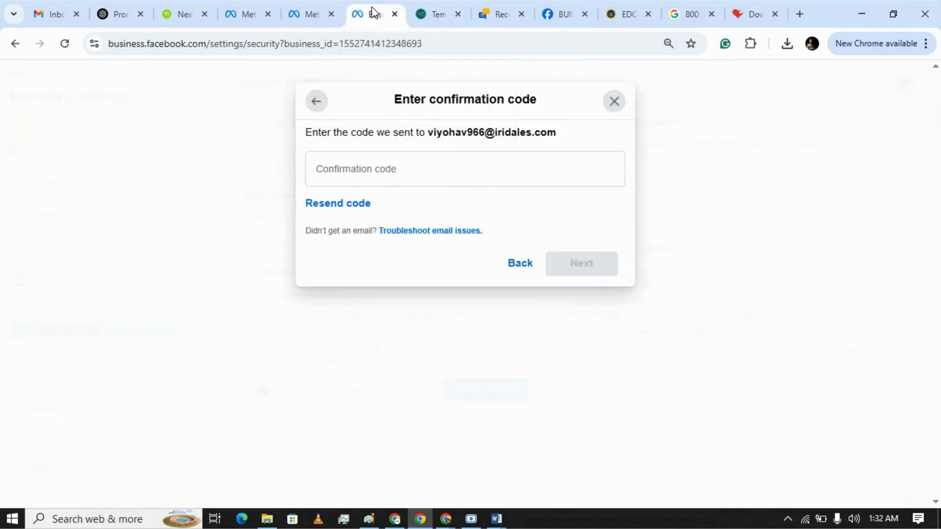
pyautogui.click(354, 205)
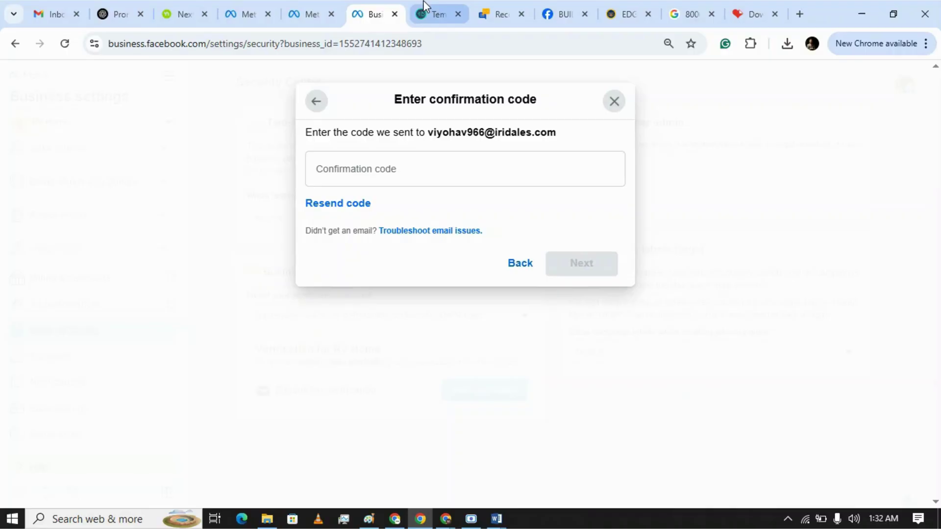
pyautogui.click(431, 14)
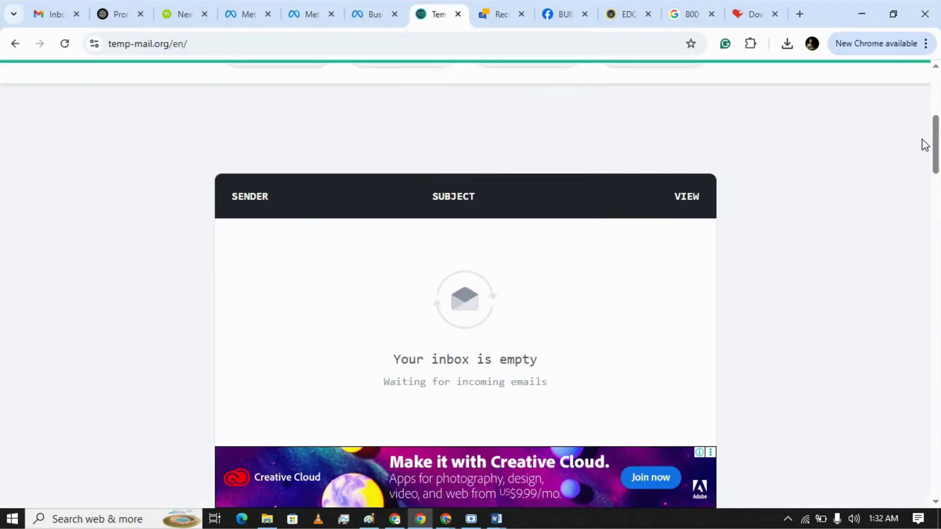
pyautogui.moveTo(935, 144); pyautogui.dragTo(939, 101)
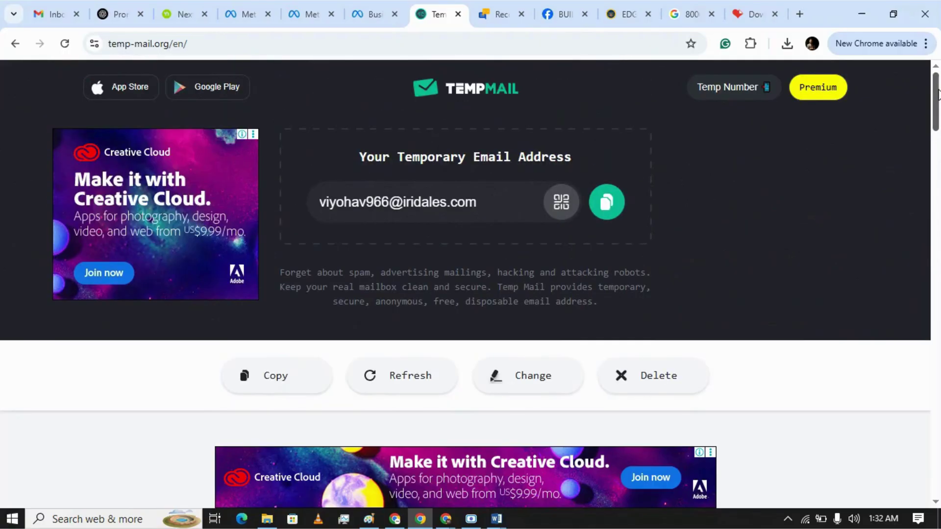
pyautogui.click(561, 206)
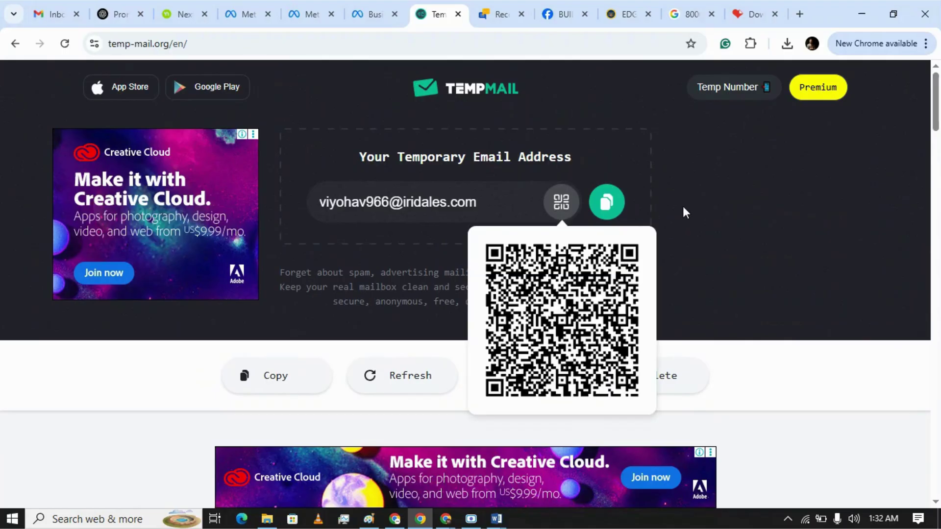
pyautogui.click(508, 174)
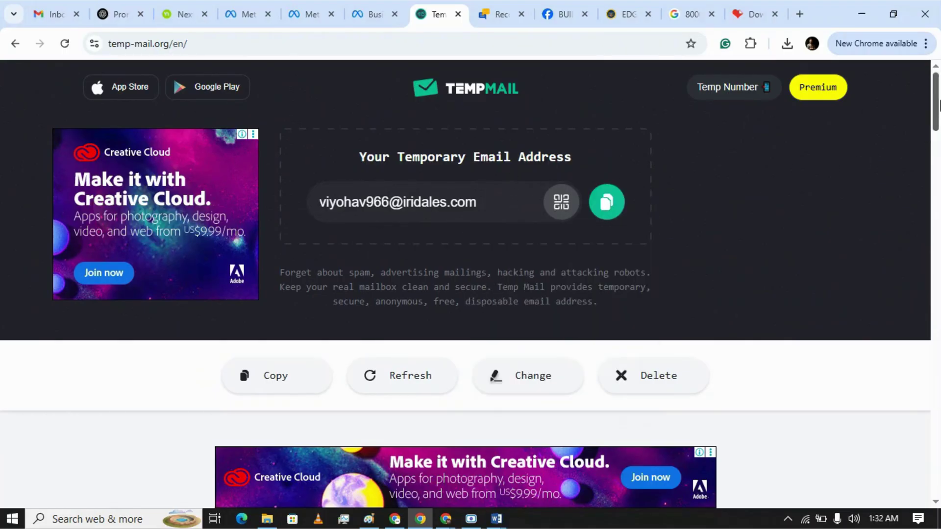
pyautogui.moveTo(937, 96); pyautogui.dragTo(935, 142)
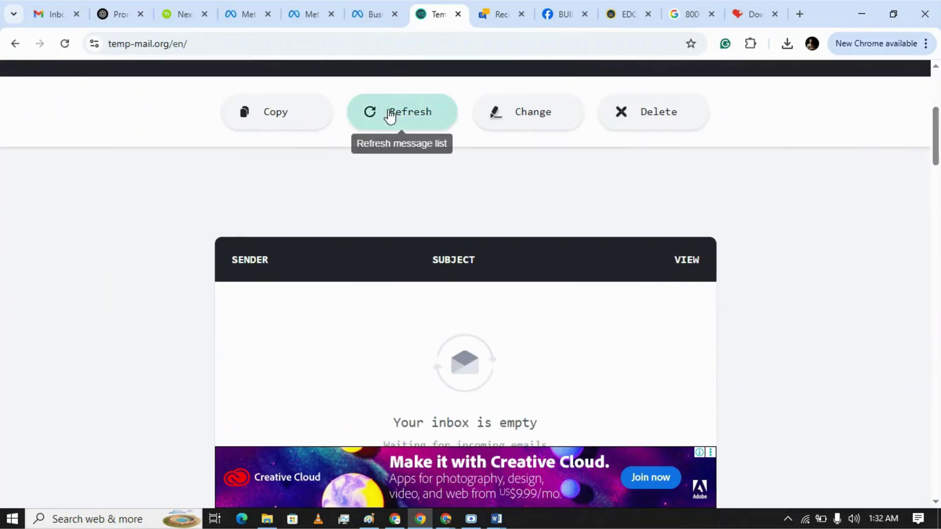
pyautogui.click(390, 112)
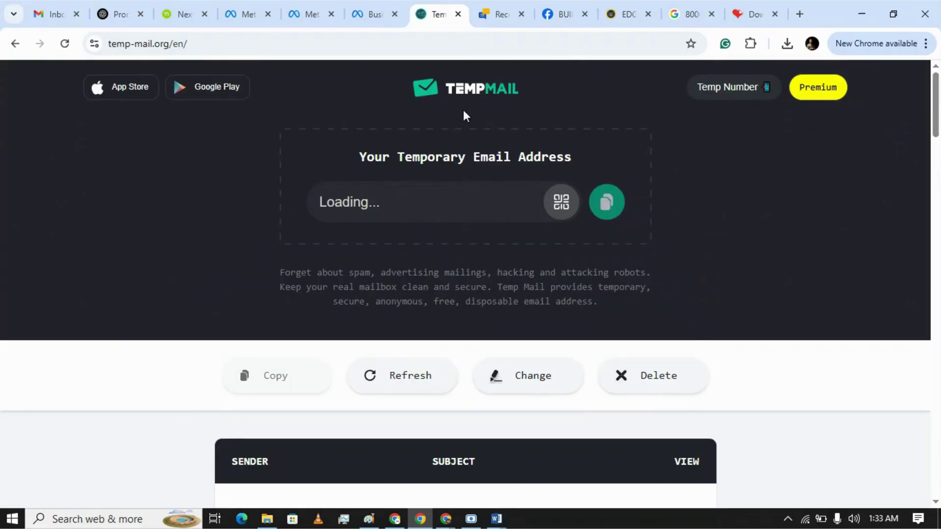
pyautogui.moveTo(939, 94); pyautogui.dragTo(939, 146)
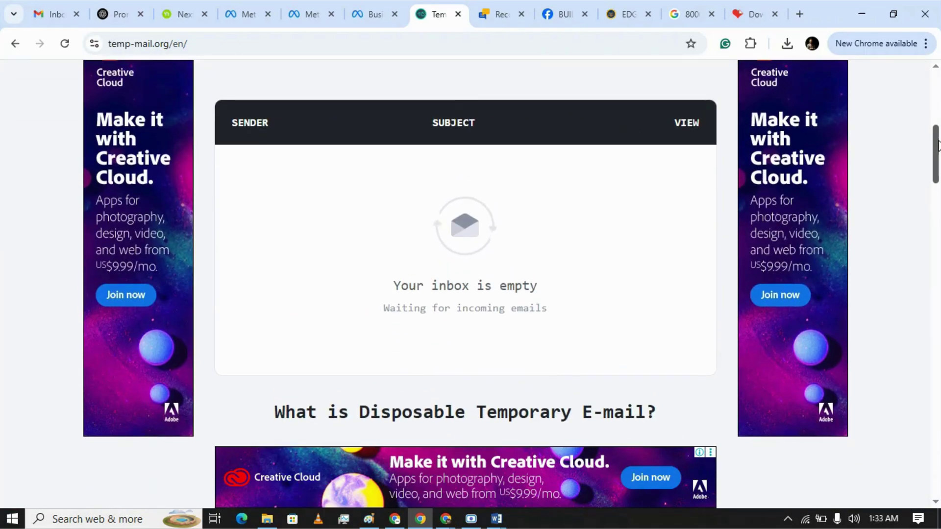
pyautogui.moveTo(938, 145); pyautogui.dragTo(938, 146)
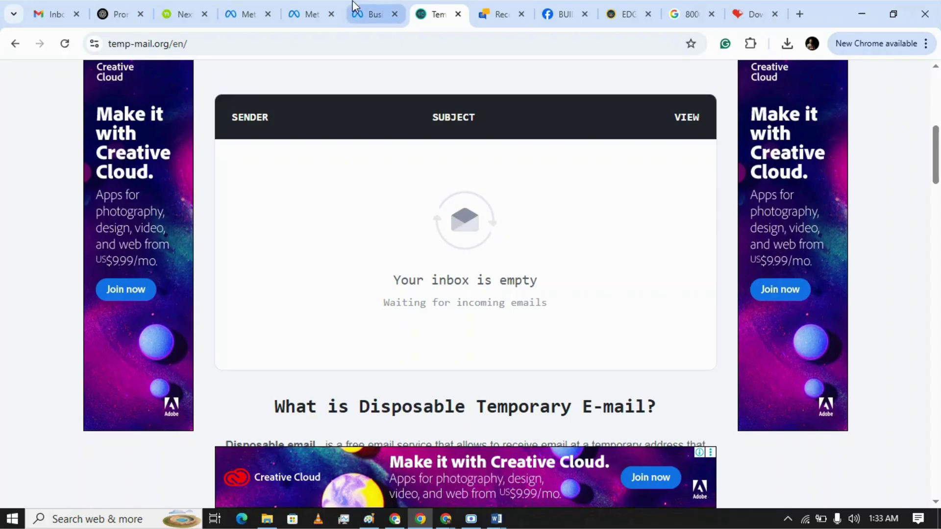
# Step: Return to the Google results for "temp email Domain" and open Internxt's Temp Mail - Free Temporary Email page
pyautogui.click(15, 47)
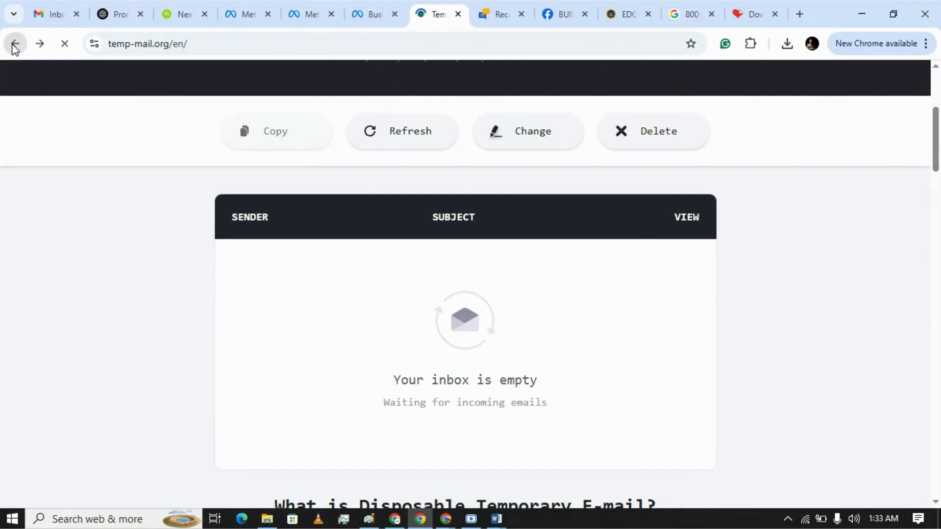
pyautogui.click(15, 47)
pyautogui.click(15, 46)
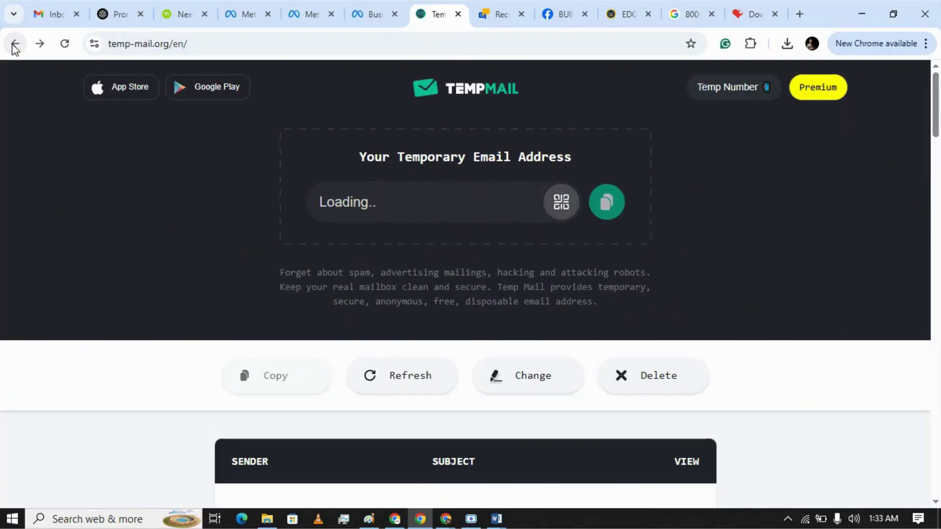
pyautogui.click(15, 46)
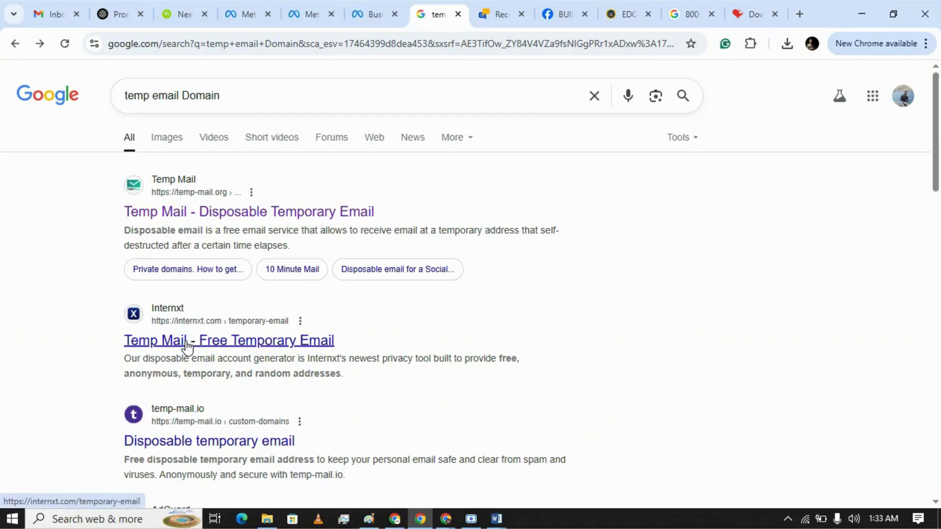
pyautogui.click(187, 343)
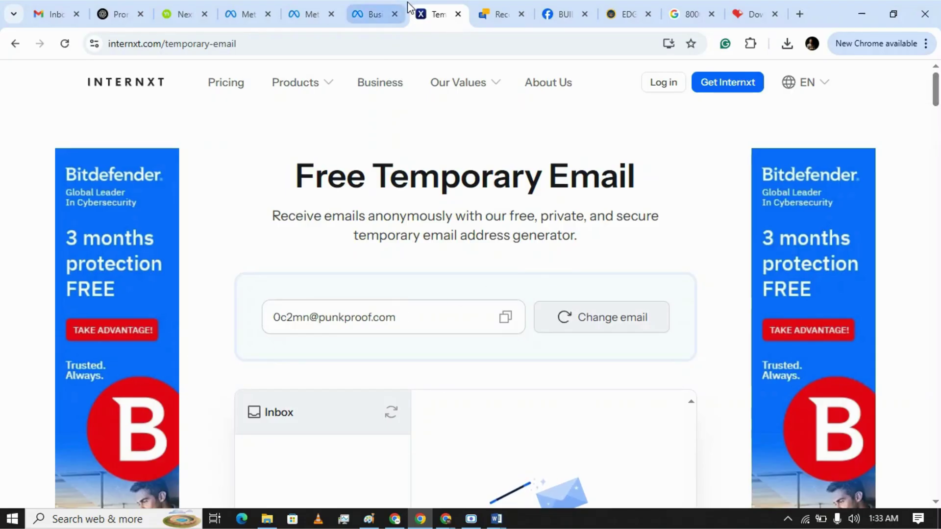
# Step: Go back through the verification dialogs to the Website field of Add business details, choosing Email as the confirmation method along the way
pyautogui.click(358, 17)
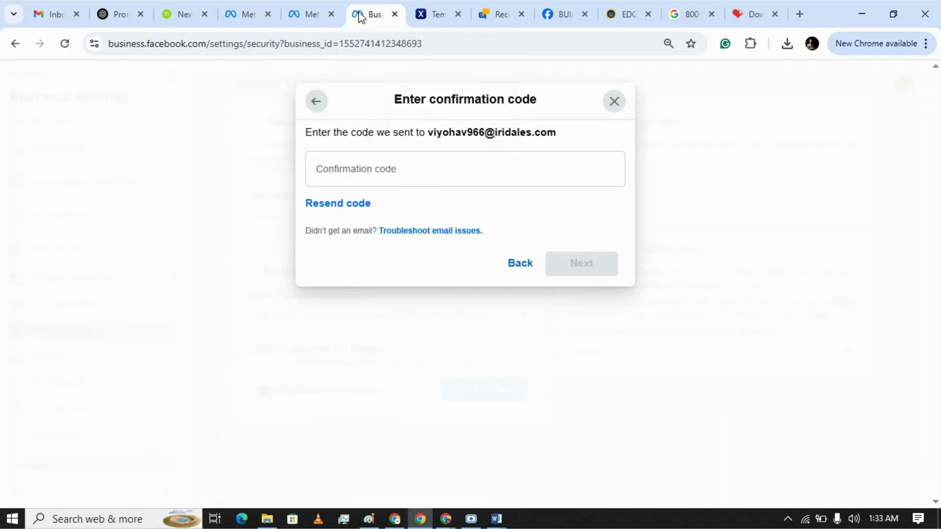
pyautogui.click(418, 16)
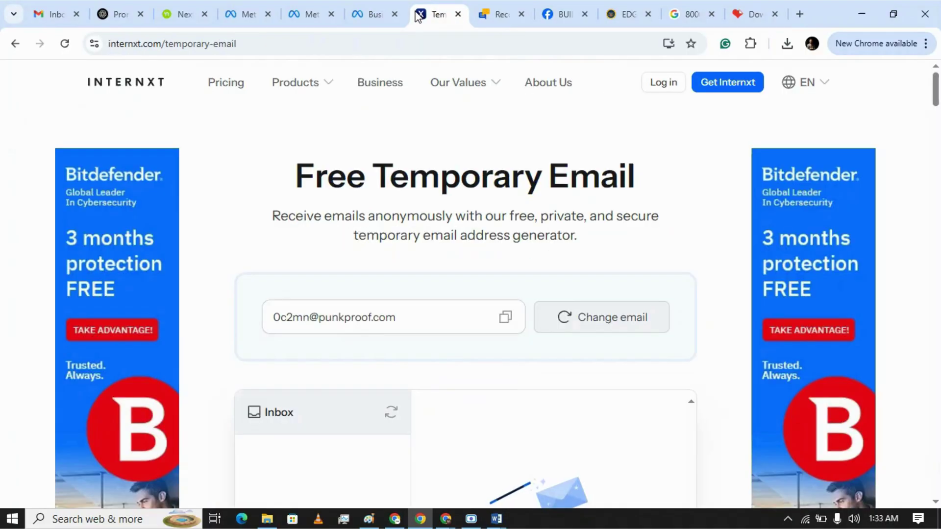
pyautogui.click(366, 15)
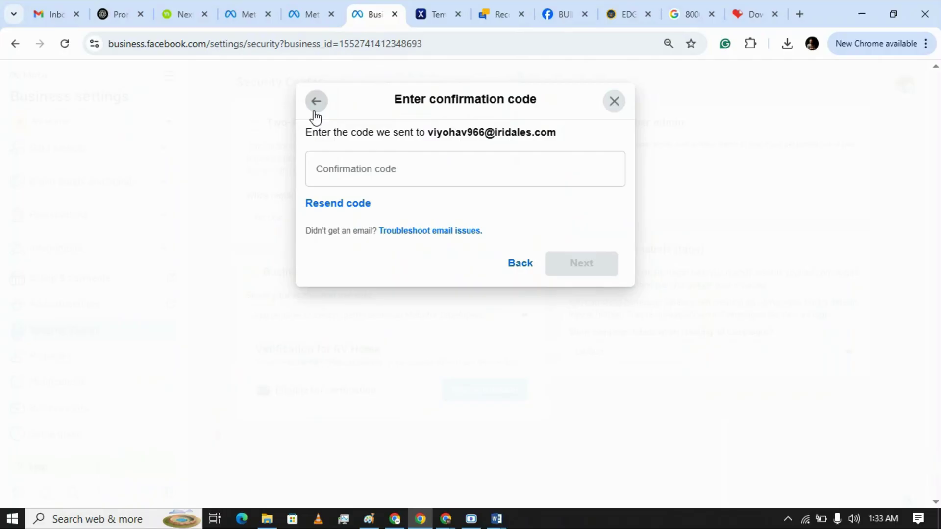
pyautogui.click(428, 12)
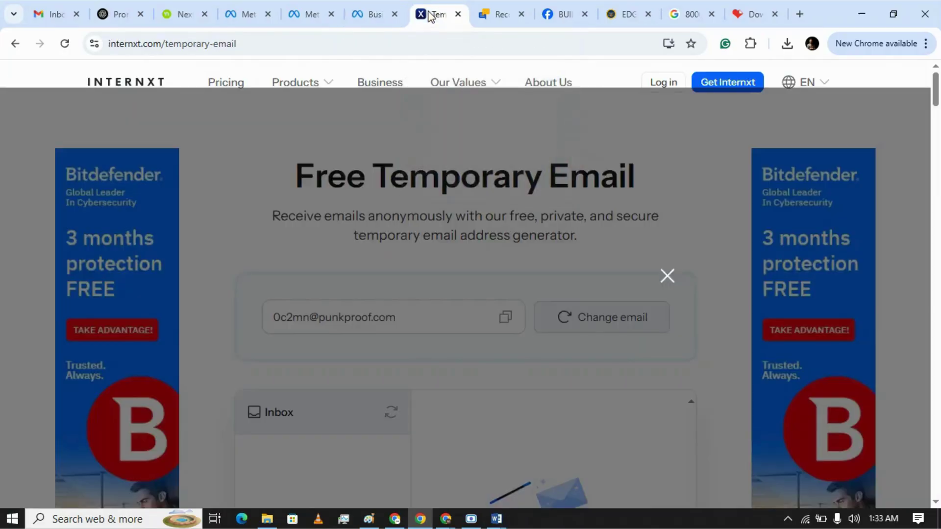
pyautogui.click(378, 13)
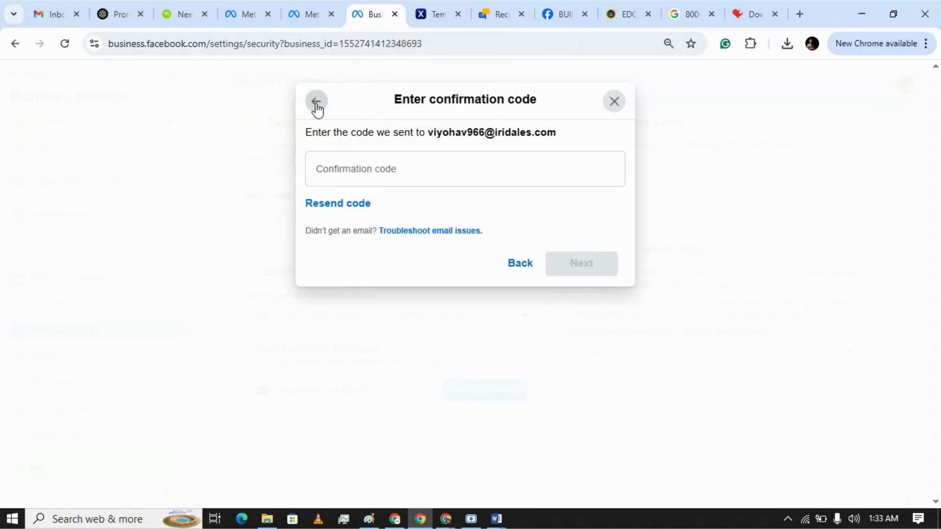
pyautogui.click(316, 107)
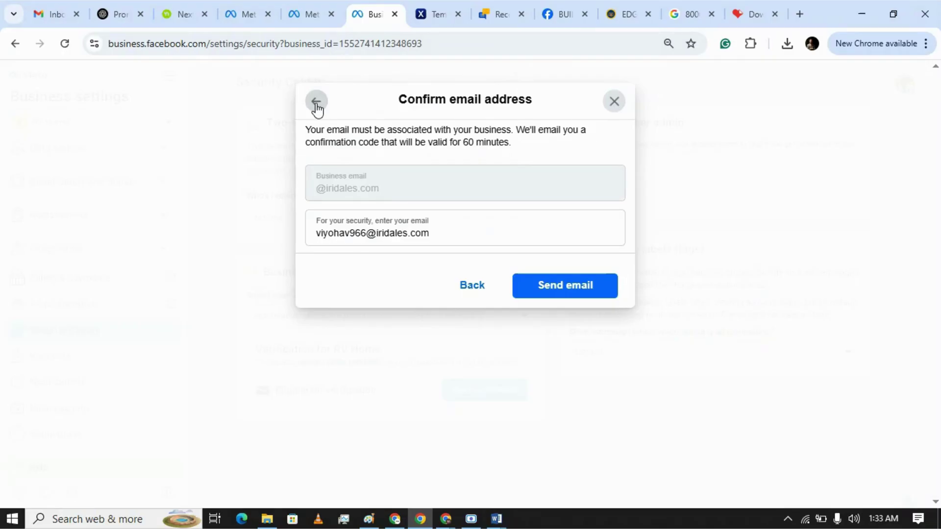
pyautogui.click(316, 106)
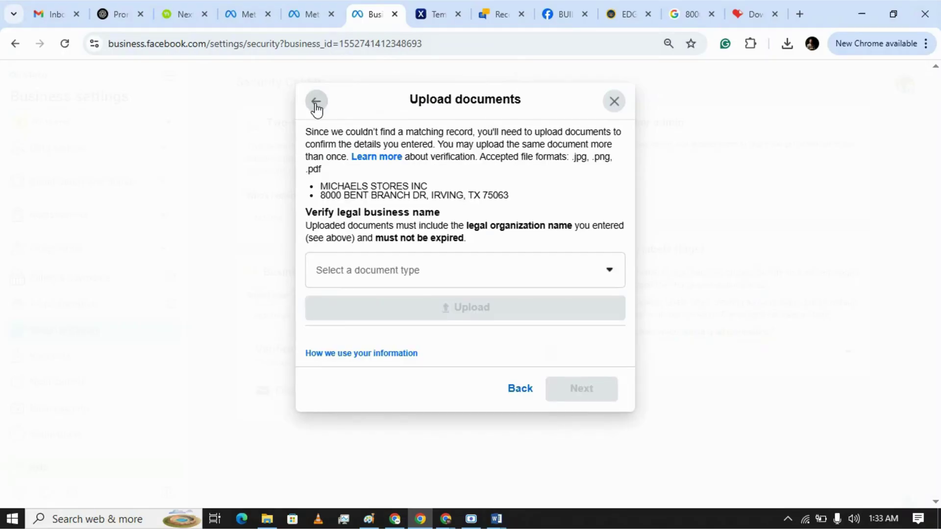
pyautogui.click(317, 103)
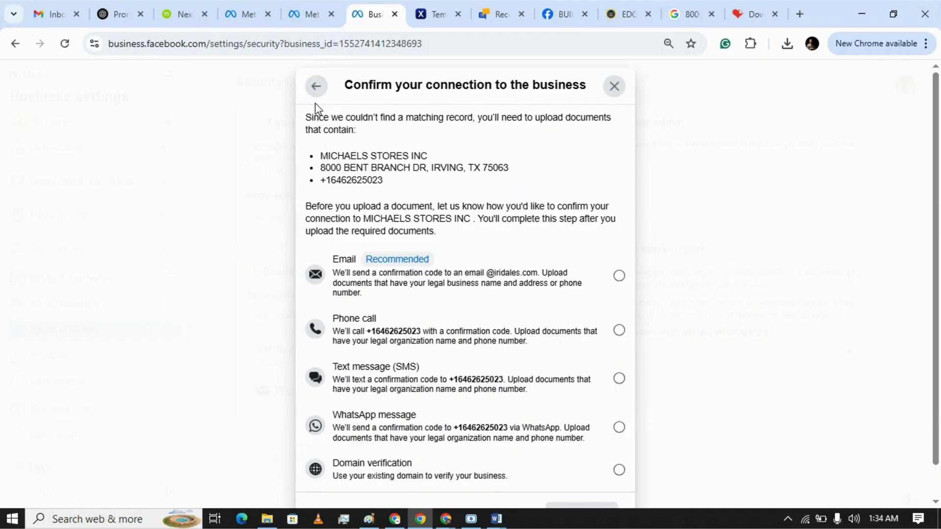
pyautogui.click(440, 276)
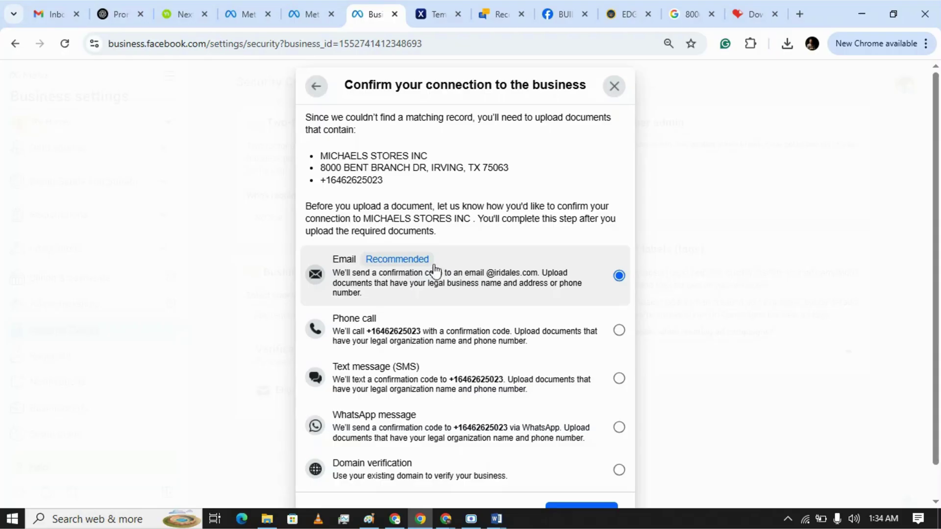
pyautogui.click(318, 89)
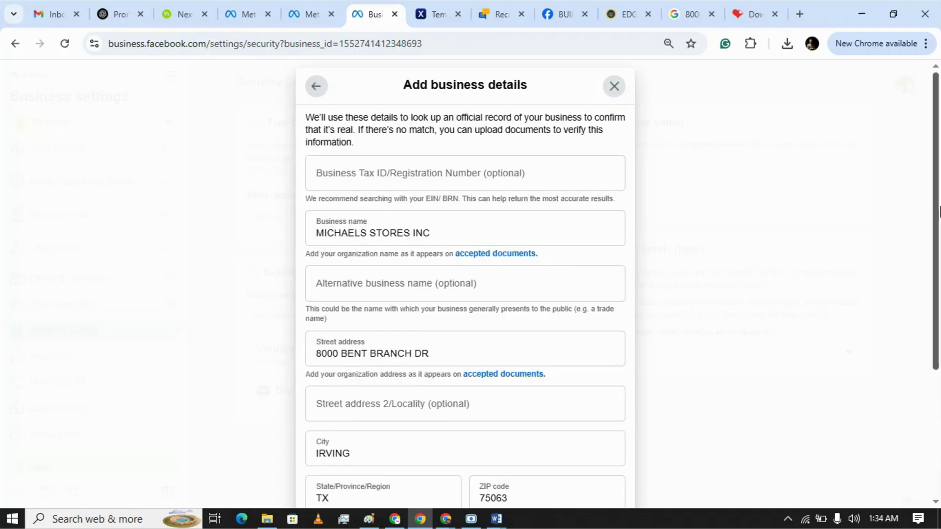
pyautogui.moveTo(939, 212); pyautogui.dragTo(939, 357)
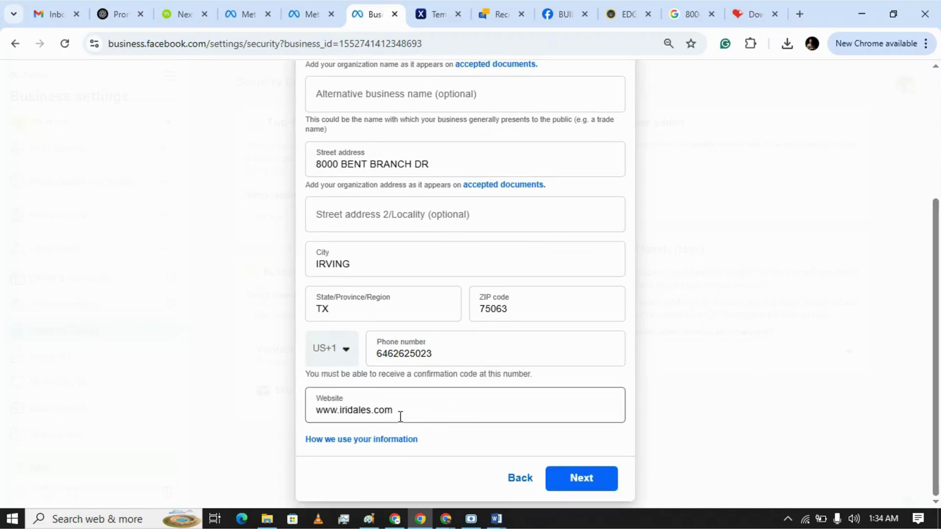
# Step: Dismiss the Internxt advertisement, copy the temporary email address and paste it over the current entry in Meta's Website field
pyautogui.click(432, 2)
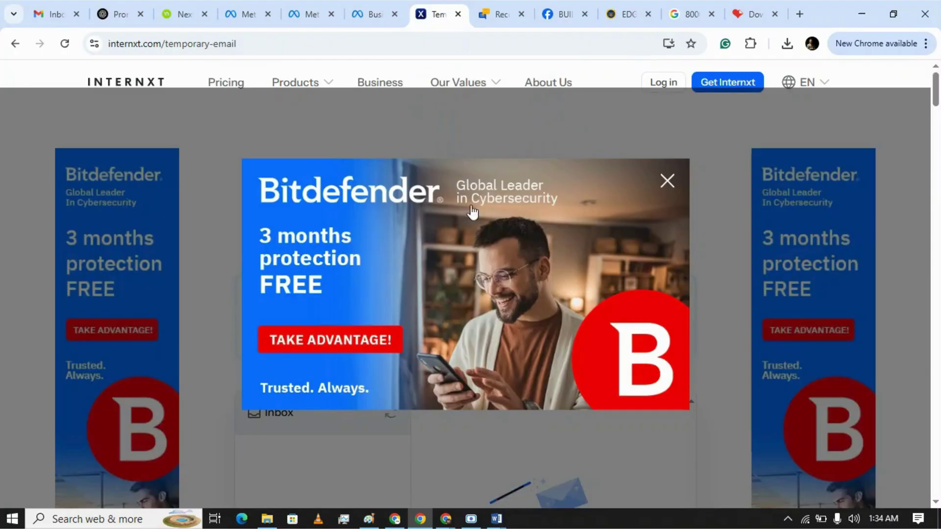
pyautogui.click(667, 181)
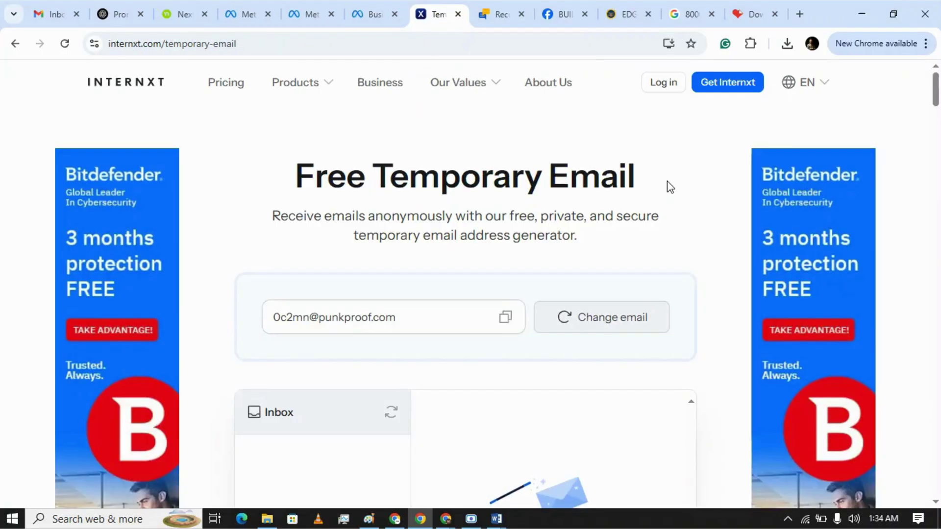
pyautogui.click(505, 321)
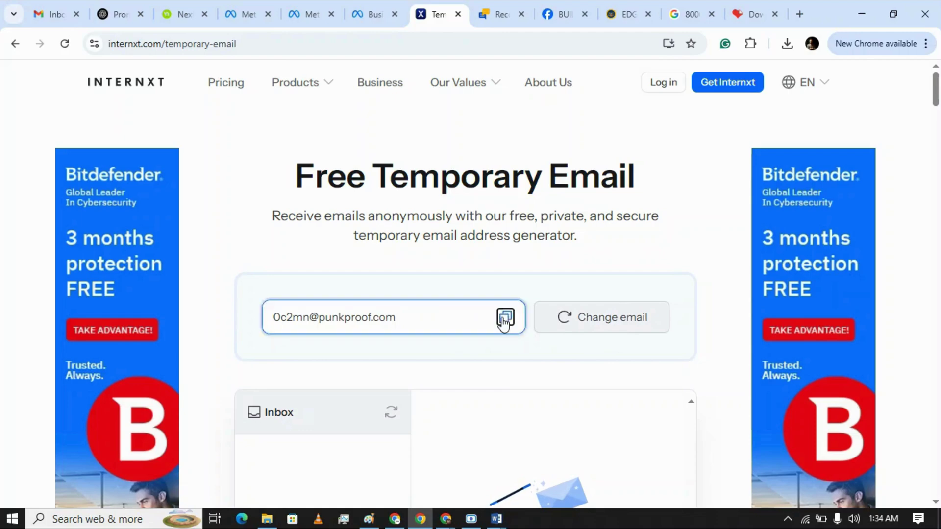
pyautogui.click(360, 6)
pyautogui.click(398, 412)
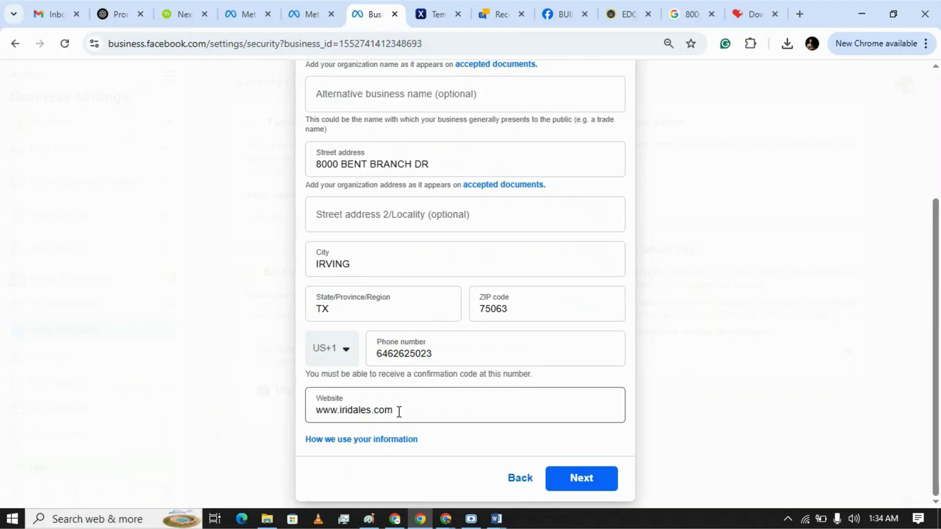
pyautogui.moveTo(399, 412); pyautogui.dragTo(300, 424)
pyautogui.press('BackSpace')
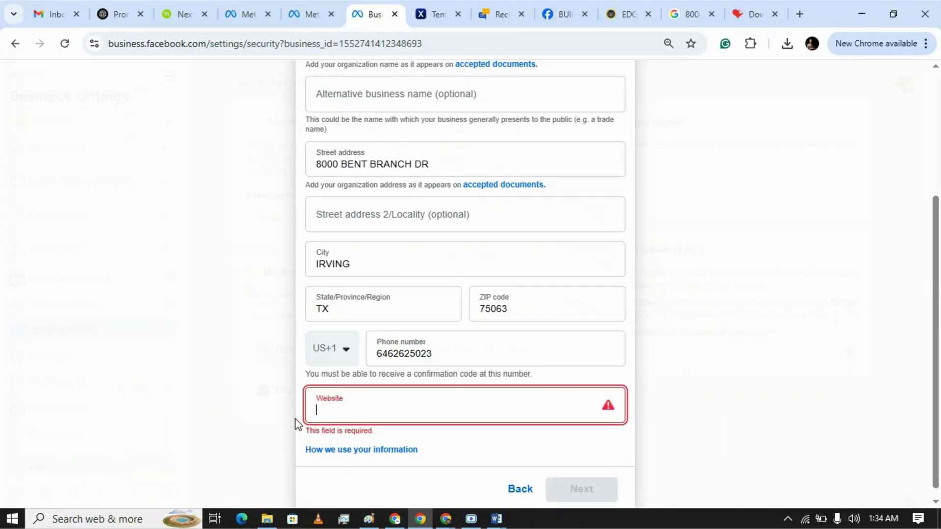
pyautogui.hotkey('ctrl', 'v')
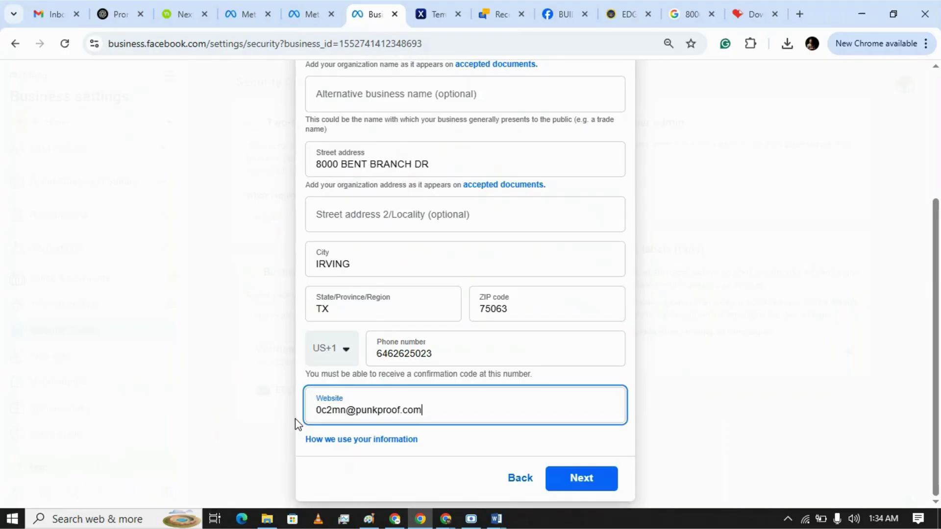
pyautogui.click(355, 410)
pyautogui.press('BackSpace')
pyautogui.press('BackSpace')
pyautogui.press('BackSpace')
pyautogui.press('BackSpace')
pyautogui.press('BackSpace')
pyautogui.press('BackSpace')
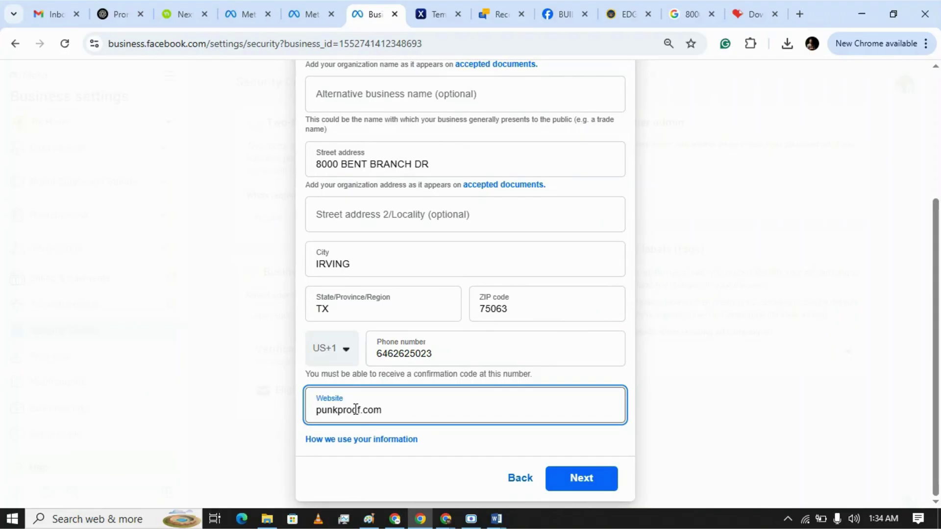
pyautogui.write('ww.')
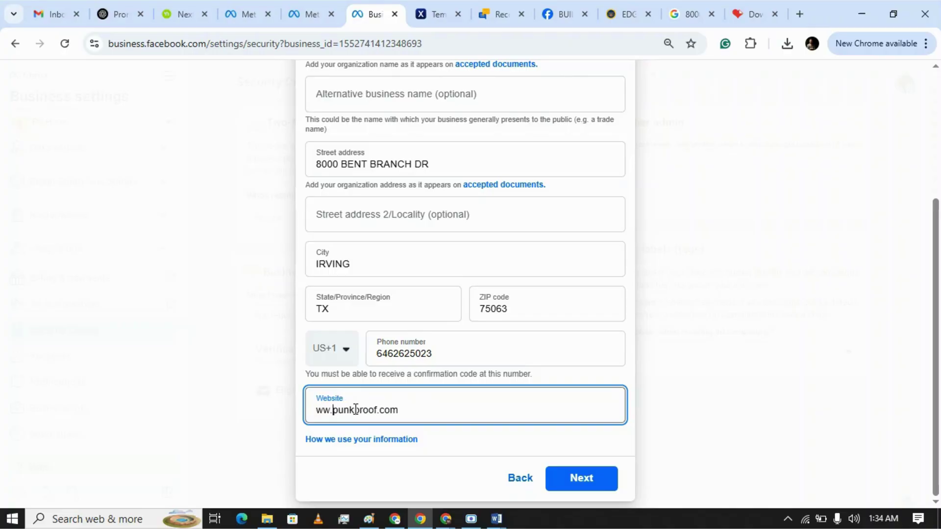
pyautogui.press('BackSpace')
pyautogui.write('w.')
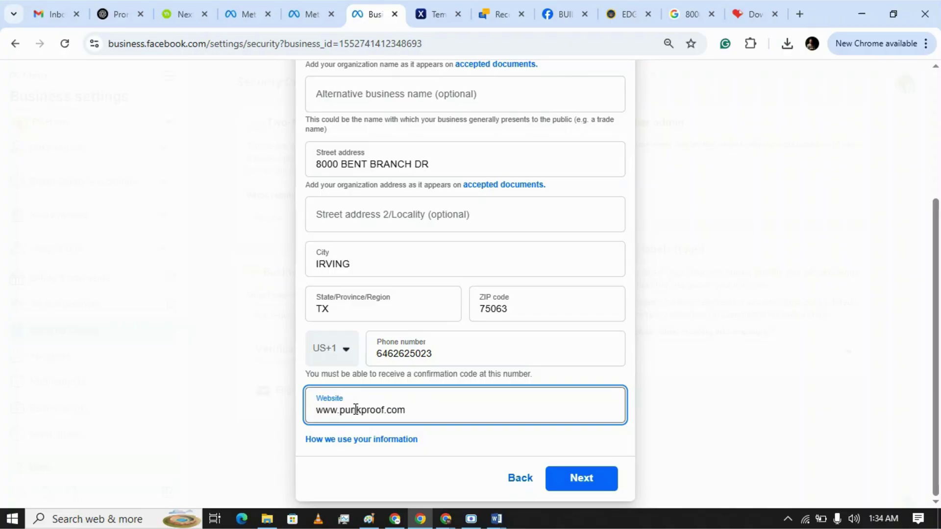
pyautogui.click(579, 483)
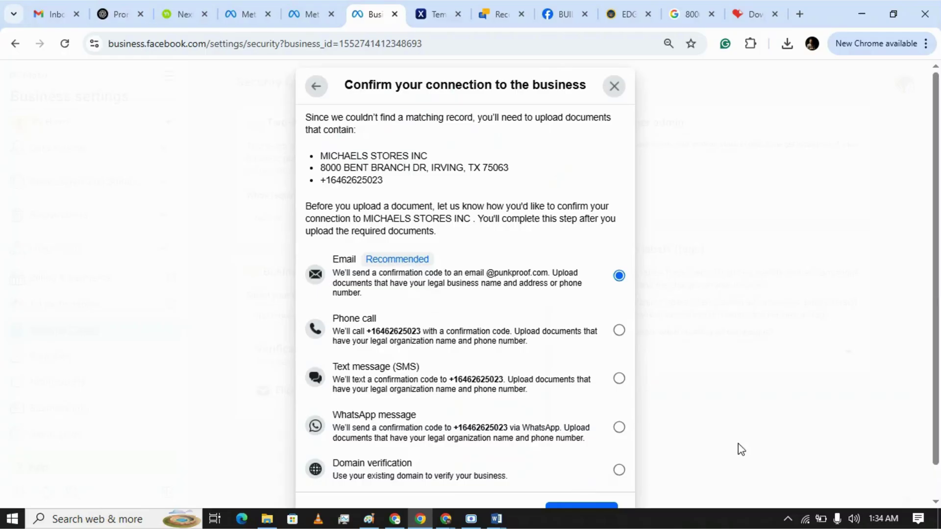
# Step: Proceed with Email confirmation and the attached Certificate of Formation.pdf and SampleBill.pdf to the Confirm email address dialog
pyautogui.scroll(-1, 937, 240)
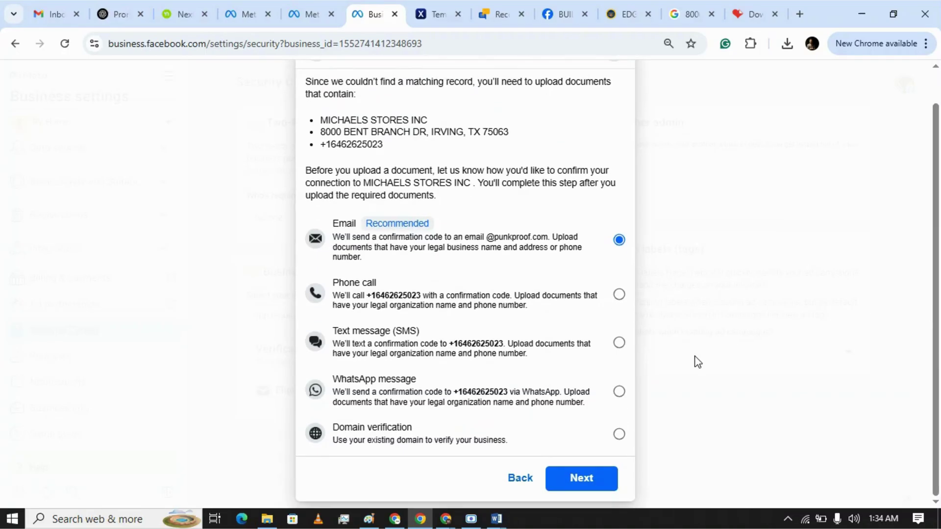
pyautogui.click(582, 481)
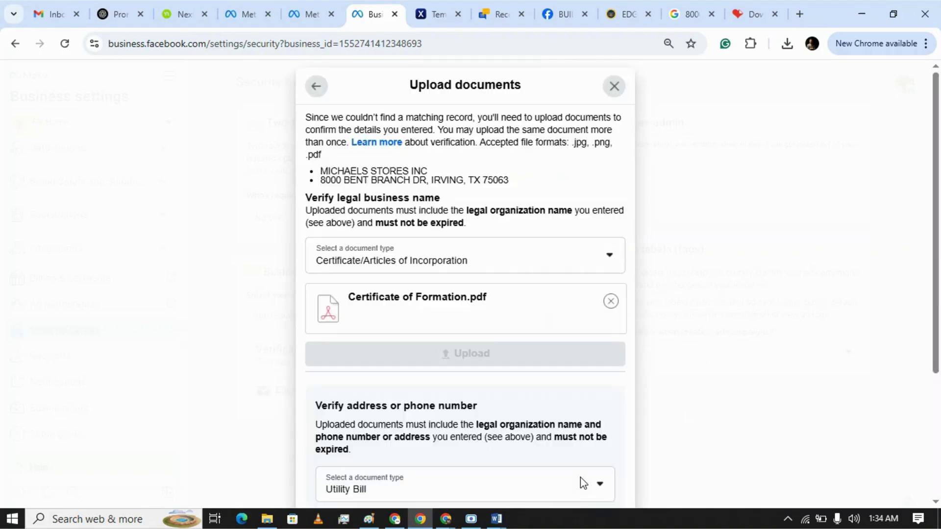
pyautogui.scroll(-4, 936, 298)
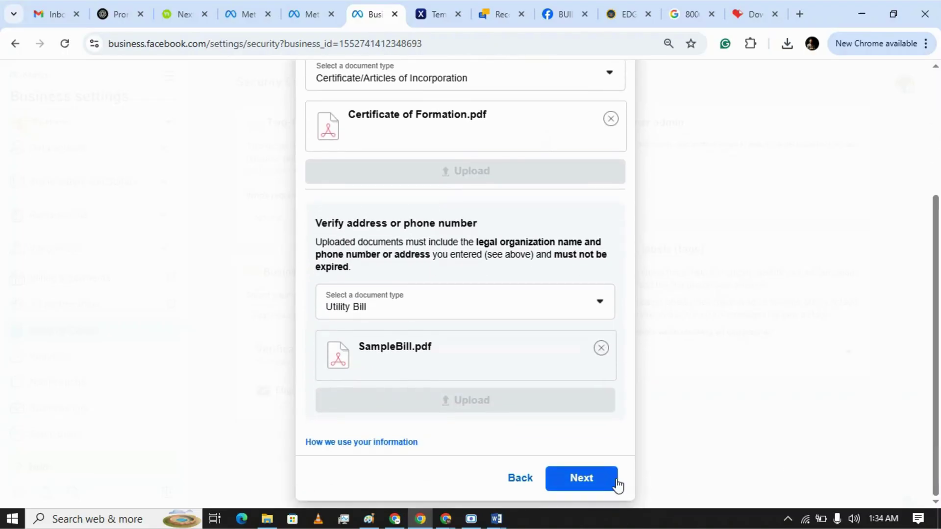
pyautogui.click(615, 484)
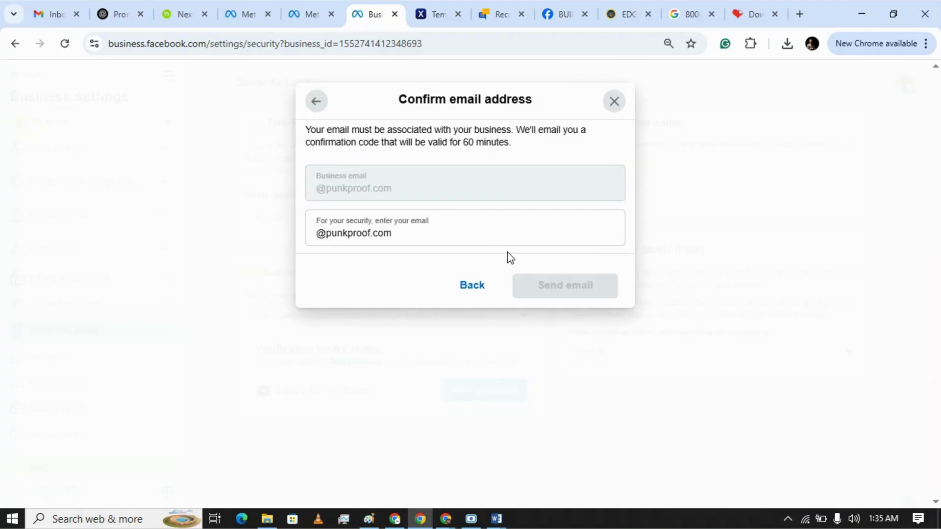
# Step: Copy the Internxt temporary email address, enter it in the security email field and send the confirmation email
pyautogui.click(426, 12)
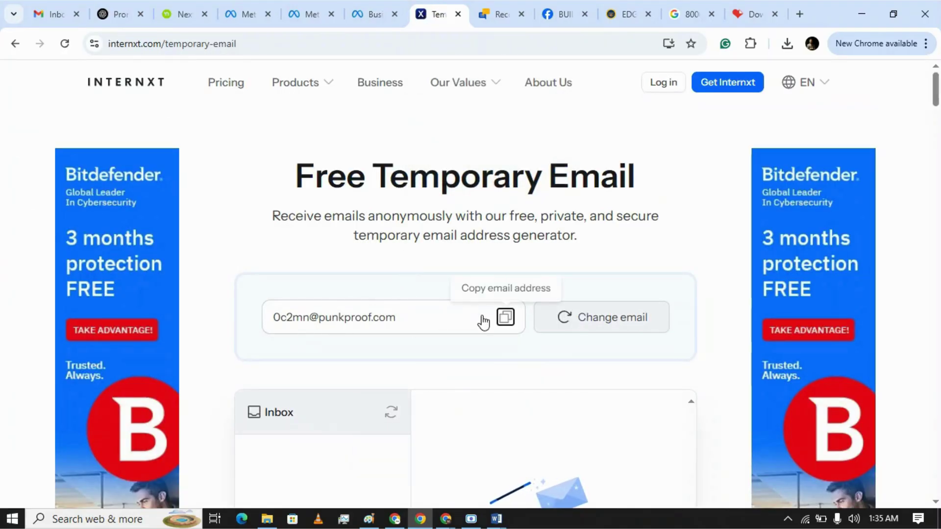
pyautogui.click(506, 318)
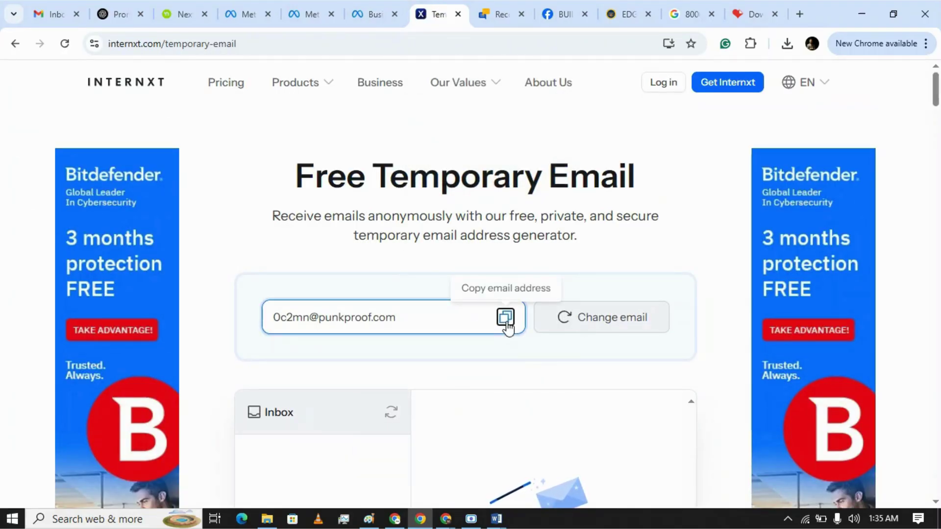
pyautogui.click(371, 14)
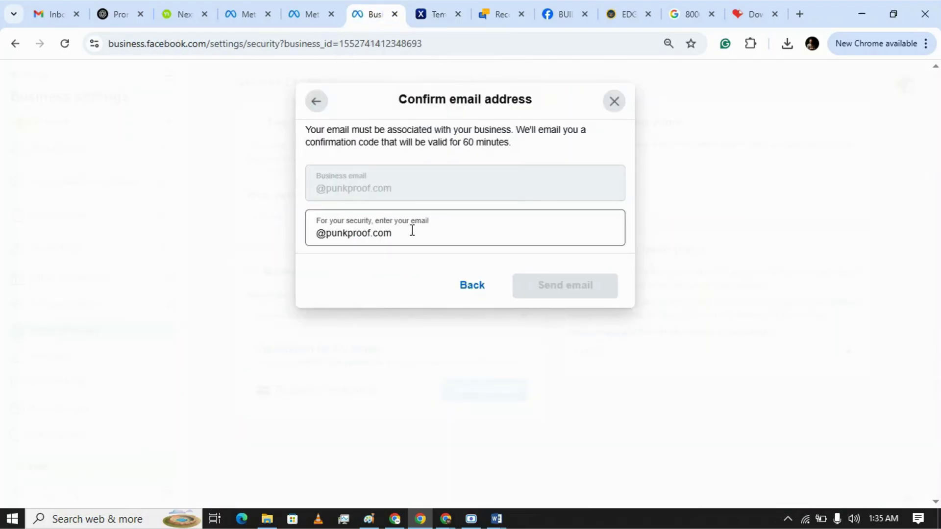
pyautogui.moveTo(412, 231); pyautogui.dragTo(293, 239)
pyautogui.hotkey('ctrl', 'v')
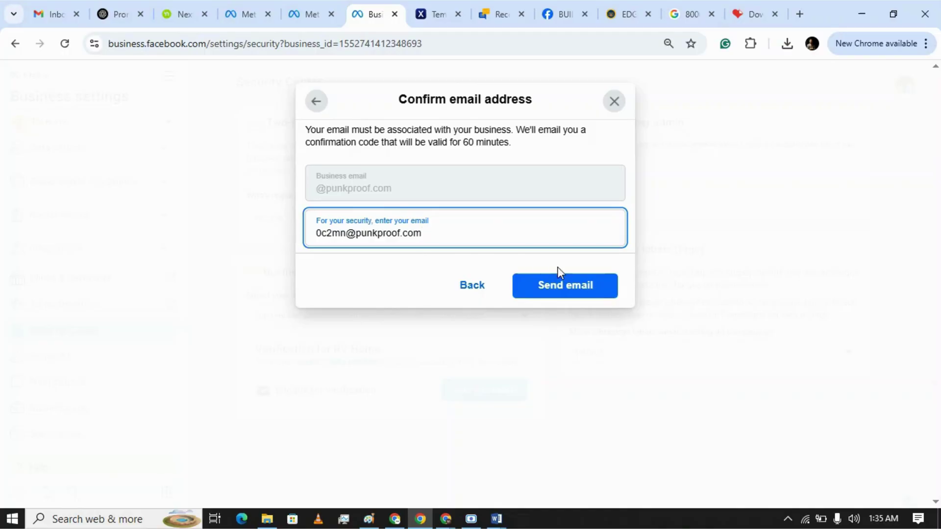
pyautogui.click(562, 287)
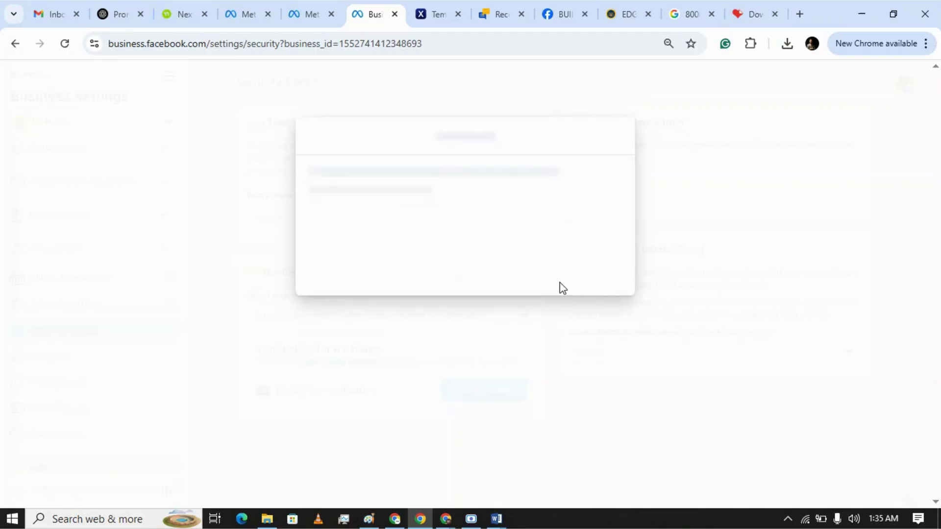
# Step: Check the Internxt inbox for Meta's confirmation code, refreshing the messages repeatedly and comparing the recipient address in Meta's code dialog
pyautogui.click(438, 14)
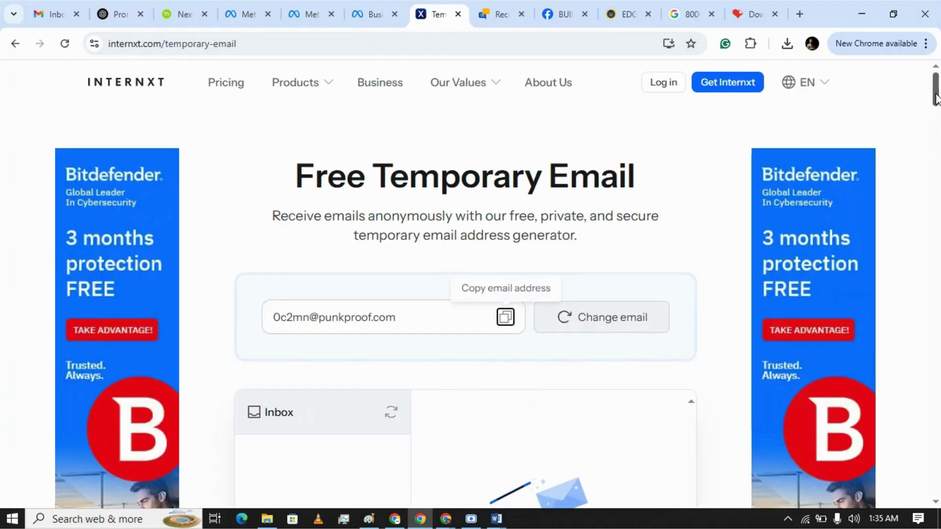
pyautogui.moveTo(936, 104); pyautogui.dragTo(937, 121)
pyautogui.click(566, 399)
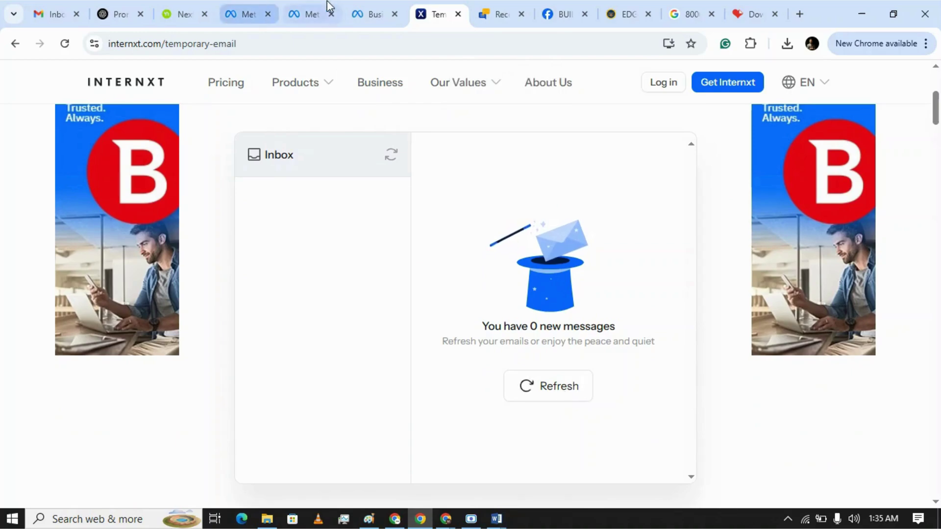
pyautogui.click(355, 7)
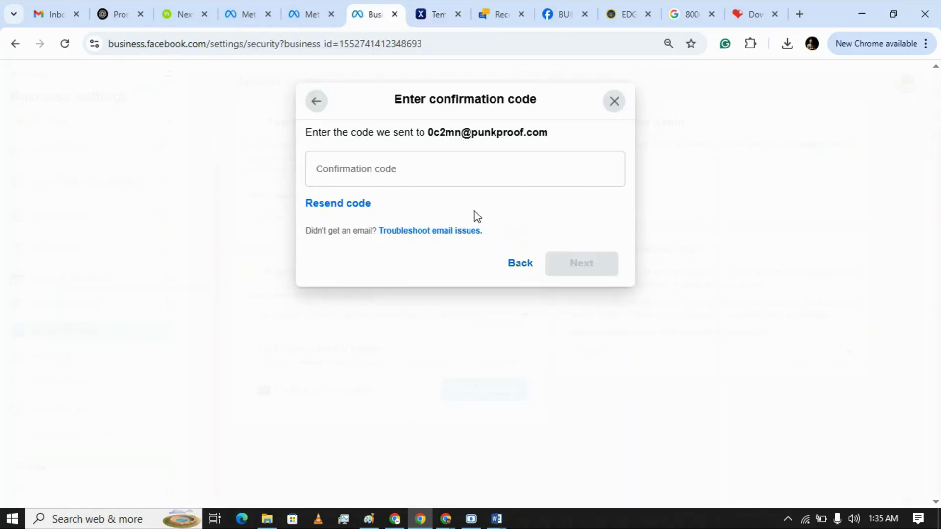
pyautogui.click(434, 15)
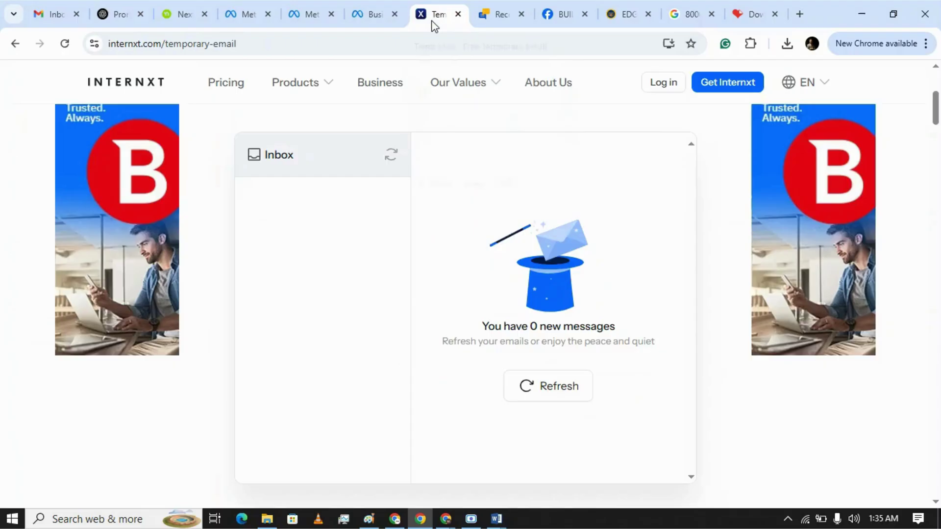
pyautogui.click(549, 401)
pyautogui.click(538, 393)
pyautogui.click(394, 156)
pyautogui.scroll(2, 937, 103)
pyautogui.scroll(3, 937, 103)
pyautogui.scroll(-1, 938, 103)
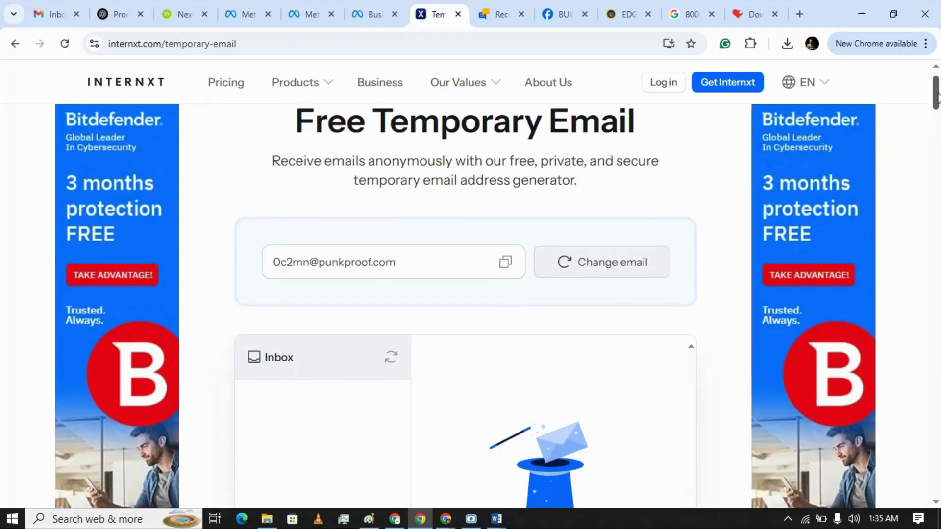
# Step: Request Meta's confirmation code again for the Internxt address and refresh the Internxt inbox for it
pyautogui.click(508, 265)
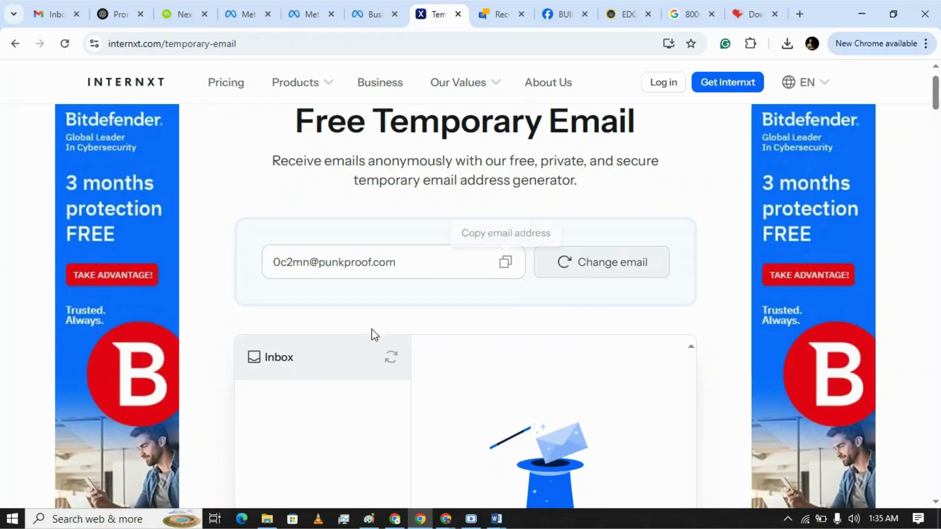
pyautogui.click(376, 14)
pyautogui.click(352, 202)
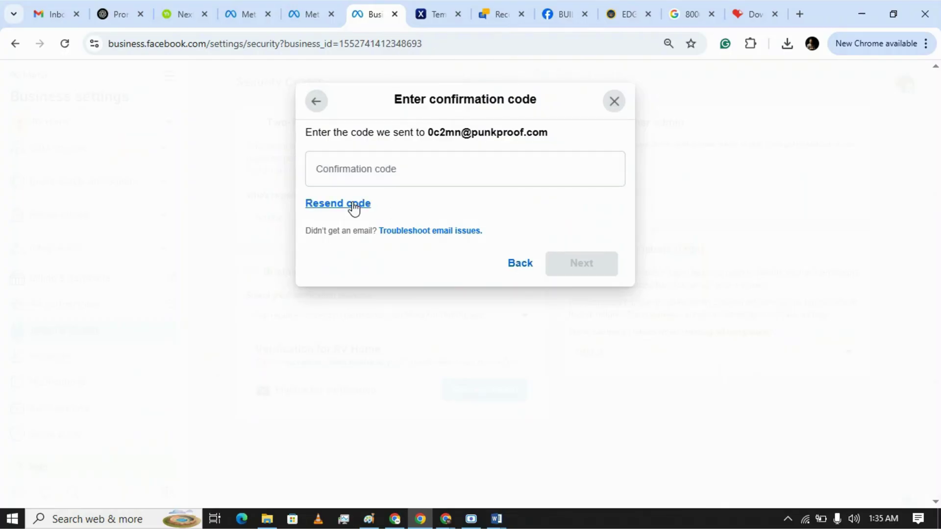
pyautogui.click(439, 6)
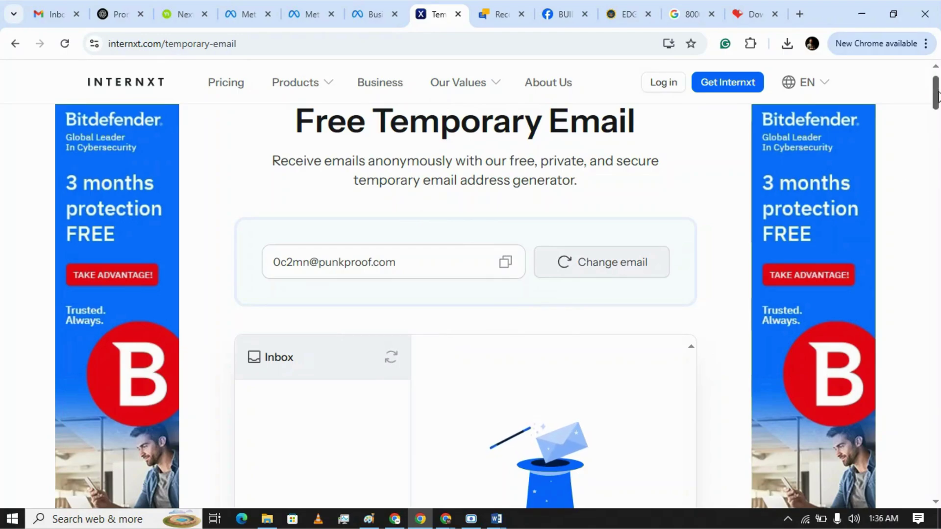
pyautogui.moveTo(937, 96); pyautogui.dragTo(936, 118)
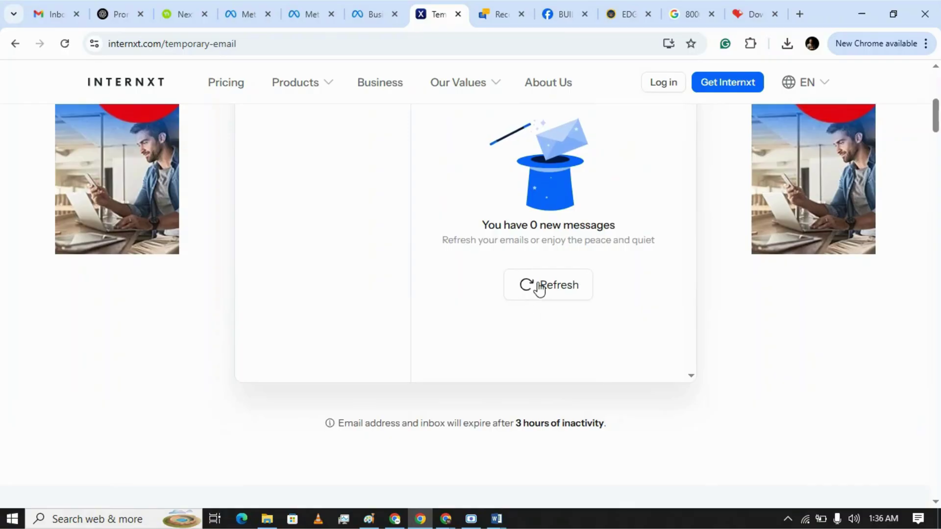
pyautogui.click(540, 288)
# Step: Return to the temp email search results and check the temp-mail.io disposable email service
pyautogui.click(16, 44)
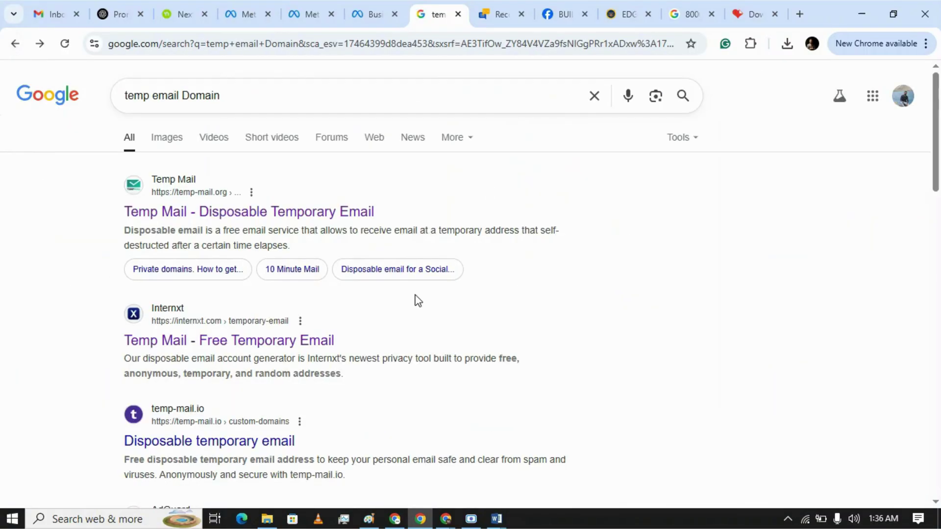
pyautogui.click(240, 448)
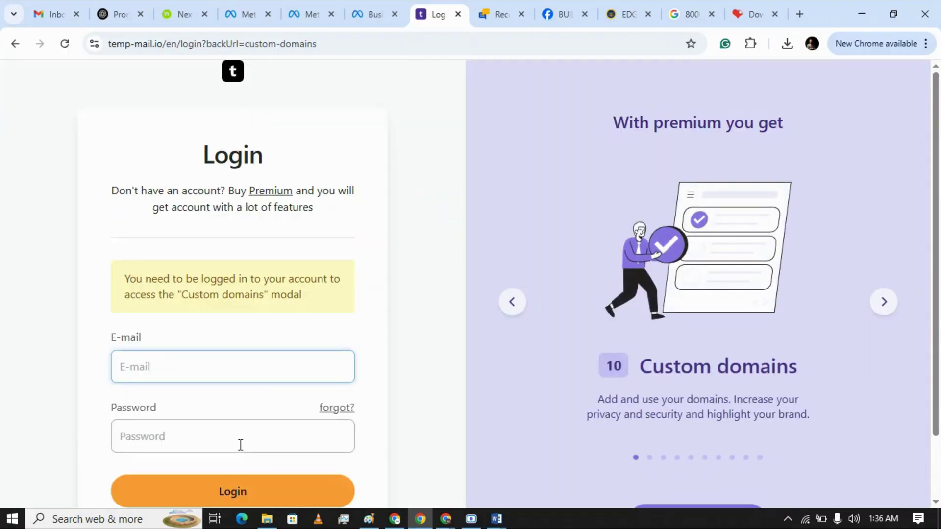
pyautogui.click(15, 45)
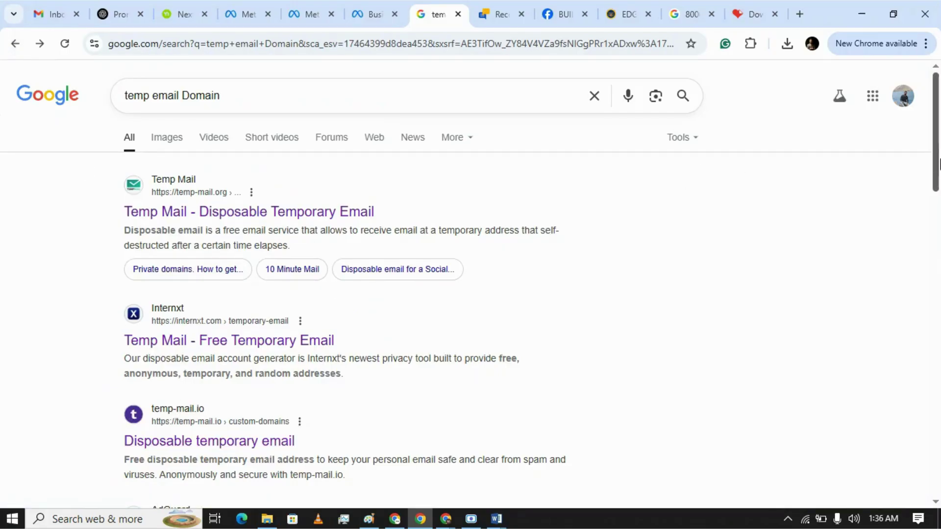
# Step: Open AdGuard Temp Mail from the search results, pass its human check and copy the generated email address
pyautogui.moveTo(938, 146); pyautogui.dragTo(937, 200)
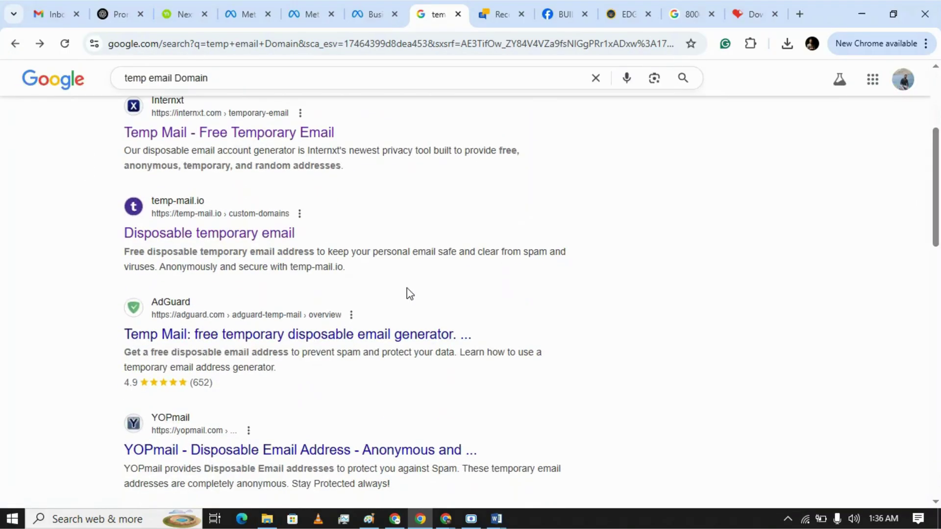
pyautogui.click(327, 337)
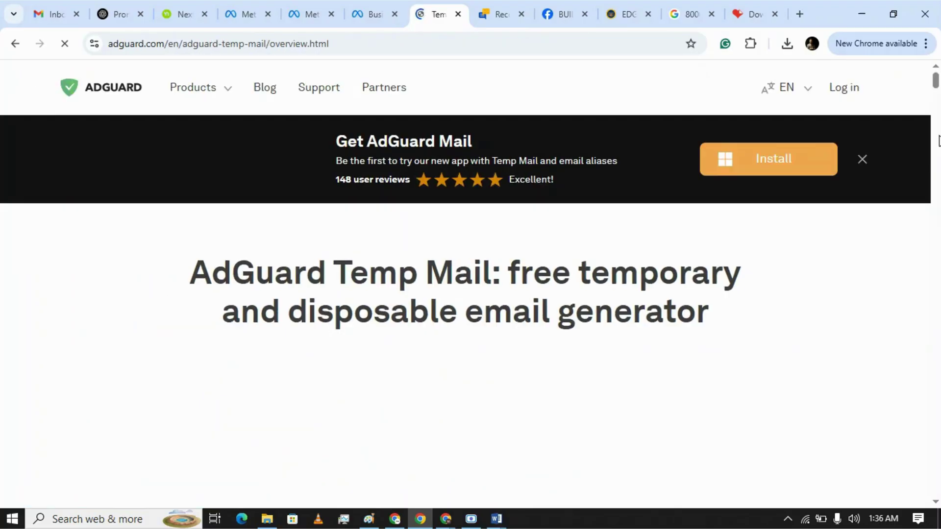
pyautogui.moveTo(937, 81); pyautogui.dragTo(936, 91)
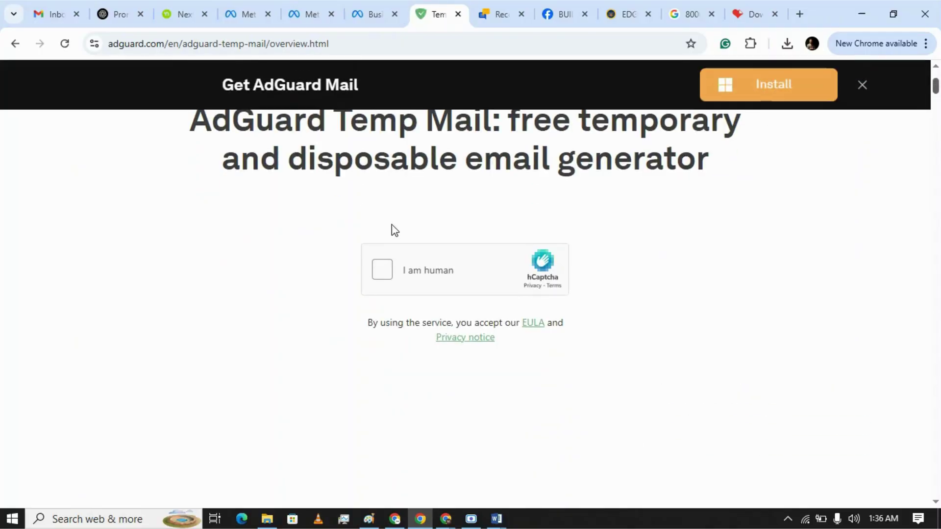
pyautogui.click(383, 280)
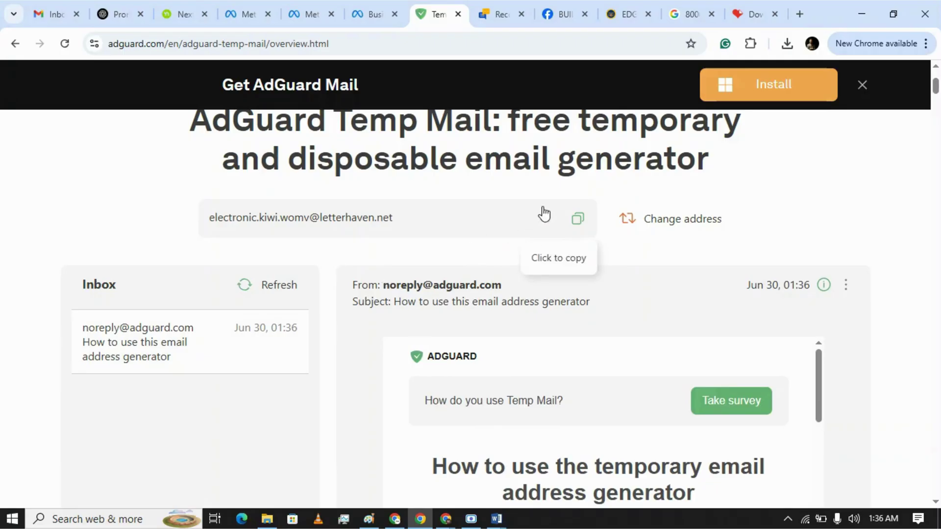
pyautogui.click(578, 220)
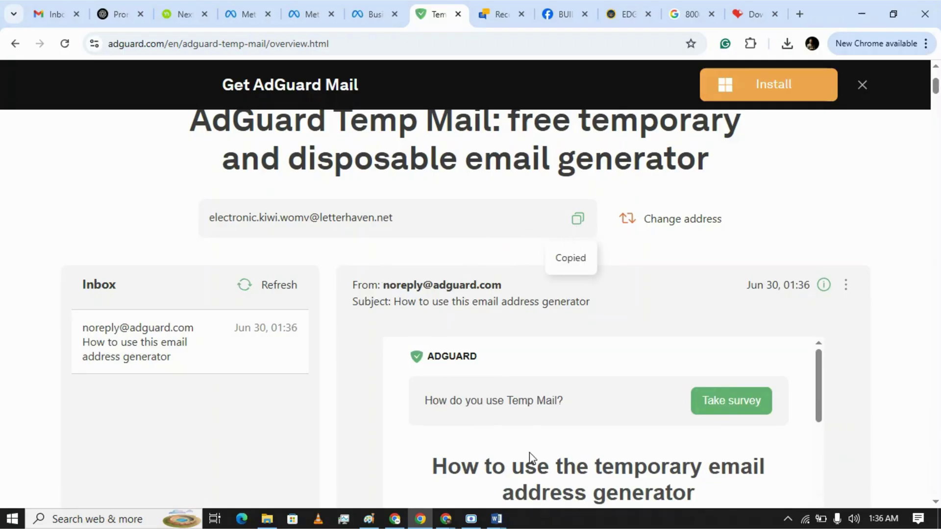
# Step: Return to Meta's verification dialog and go back to the Add business details form
pyautogui.moveTo(498, 521)
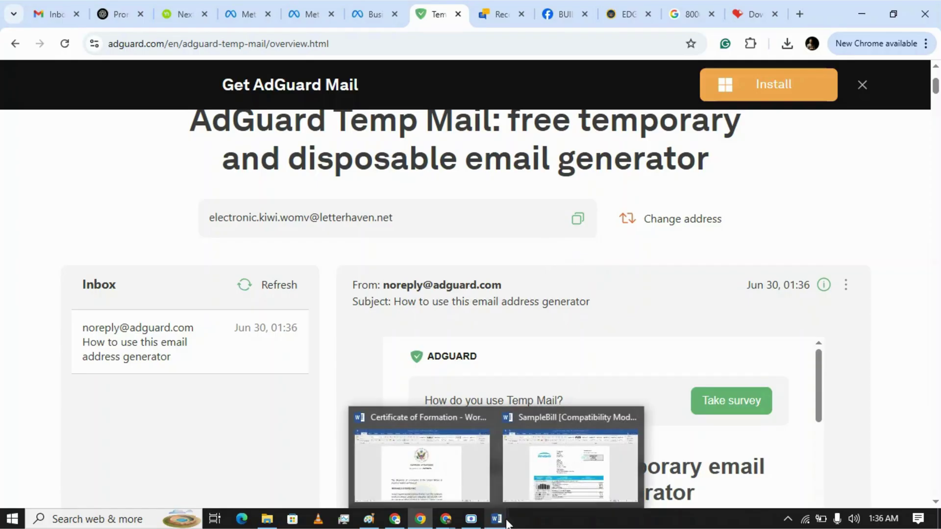
pyautogui.moveTo(400, 526)
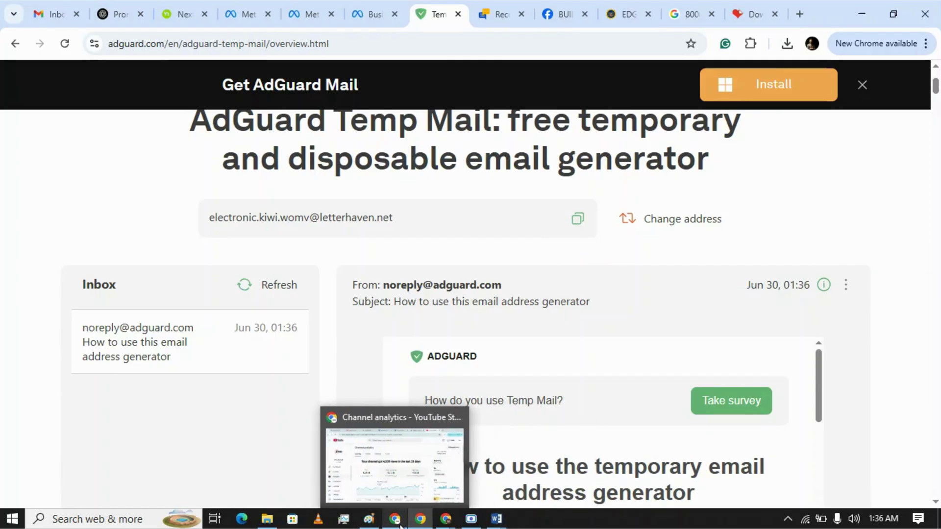
pyautogui.click(370, 13)
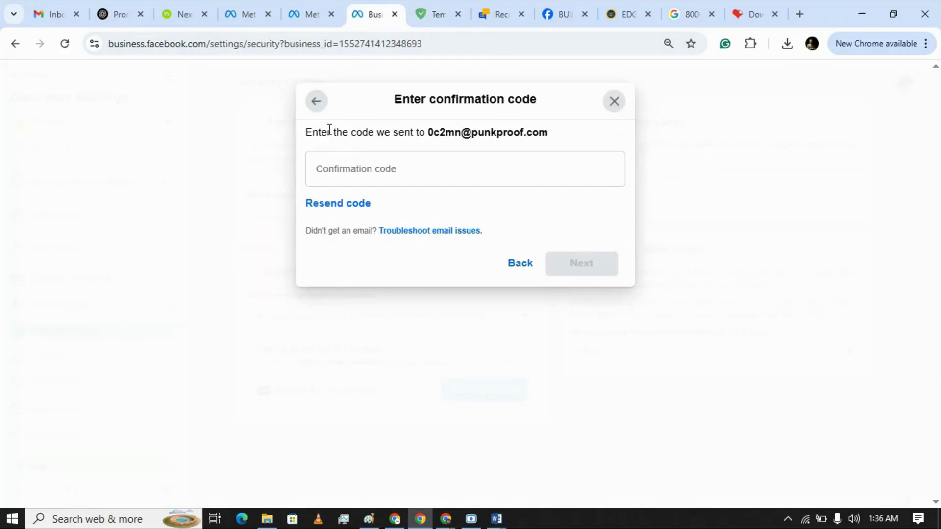
pyautogui.click(322, 108)
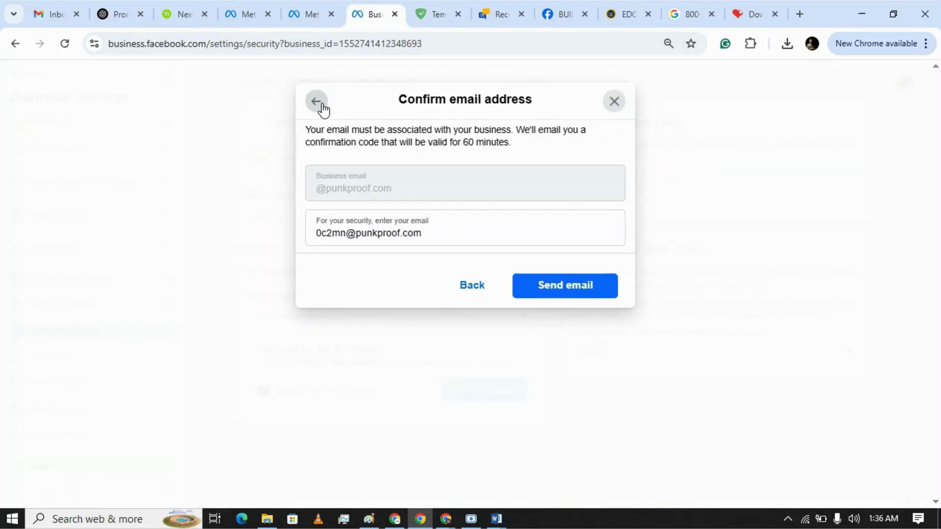
pyautogui.click(322, 107)
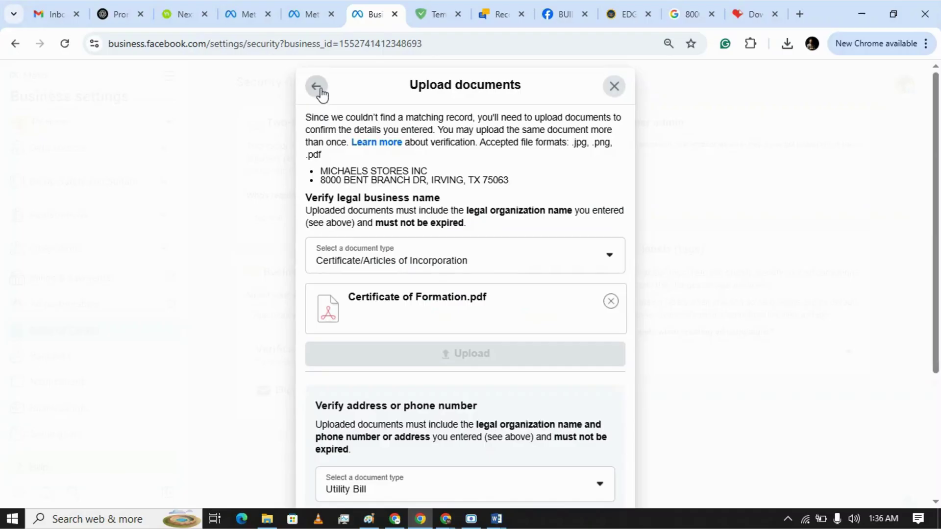
pyautogui.click(322, 95)
pyautogui.click(322, 95)
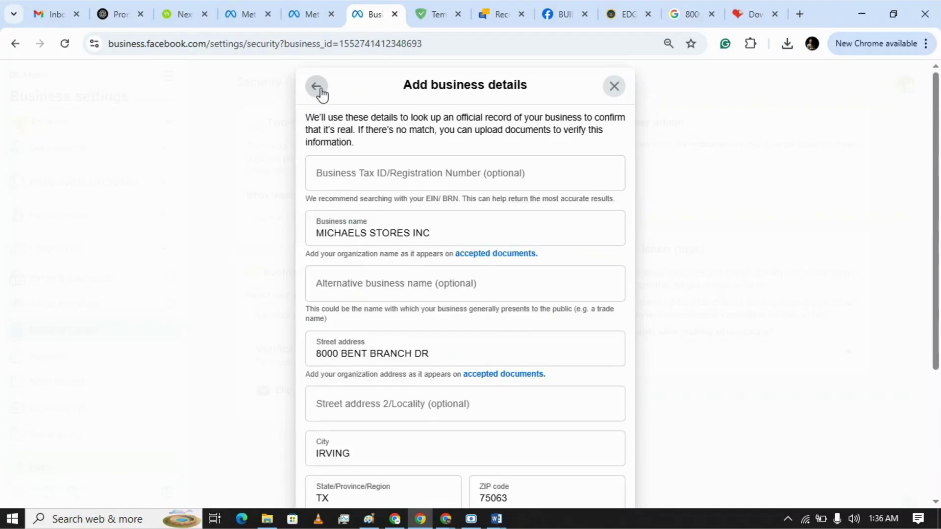
pyautogui.moveTo(935, 140); pyautogui.dragTo(912, 250)
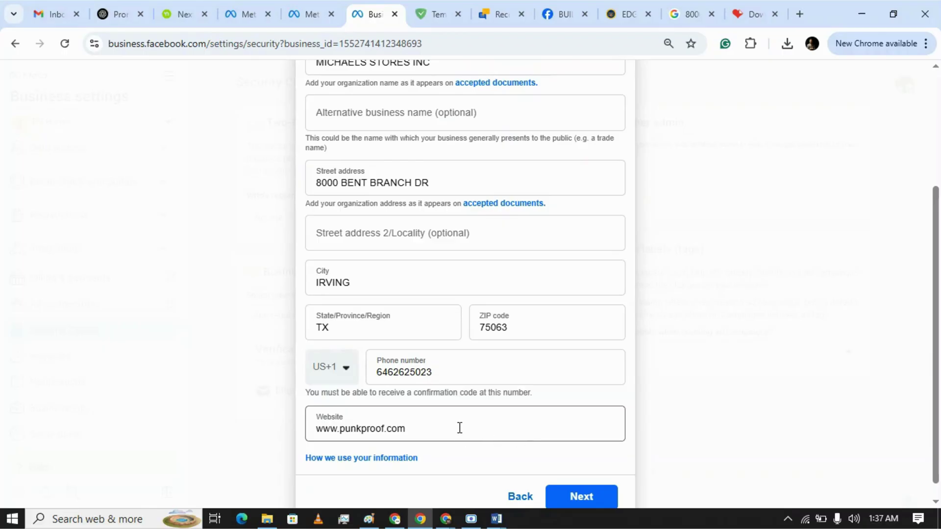
pyautogui.moveTo(460, 428); pyautogui.dragTo(288, 438)
pyautogui.hotkey('ctrl', 'v')
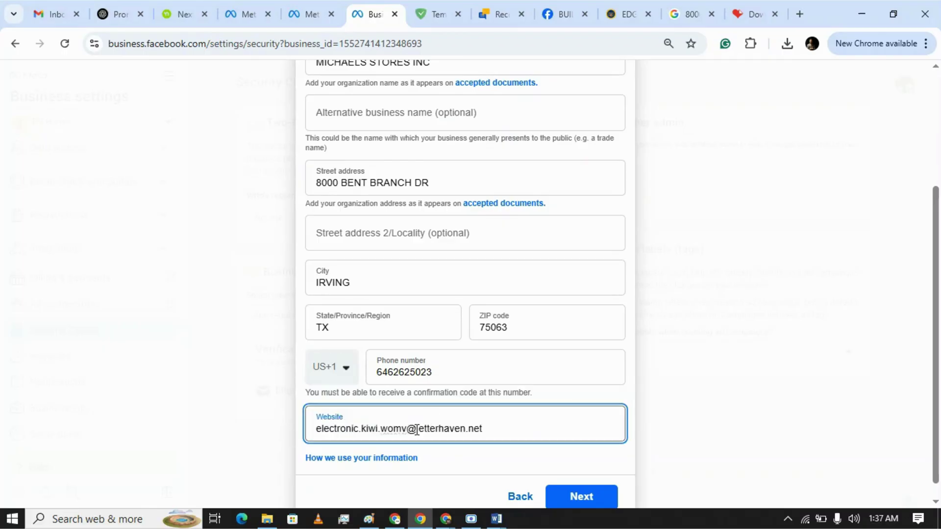
pyautogui.moveTo(417, 430); pyautogui.dragTo(307, 430)
pyautogui.press('BackSpace')
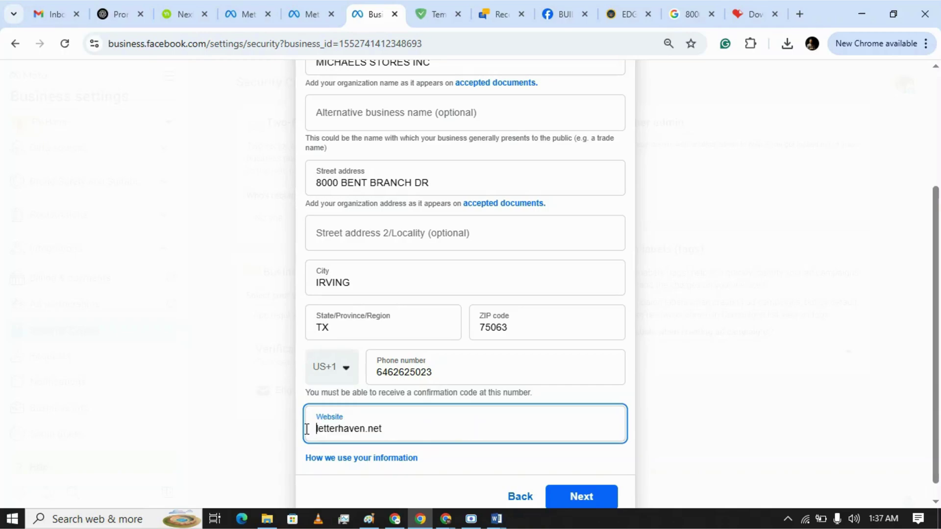
pyautogui.write('www.')
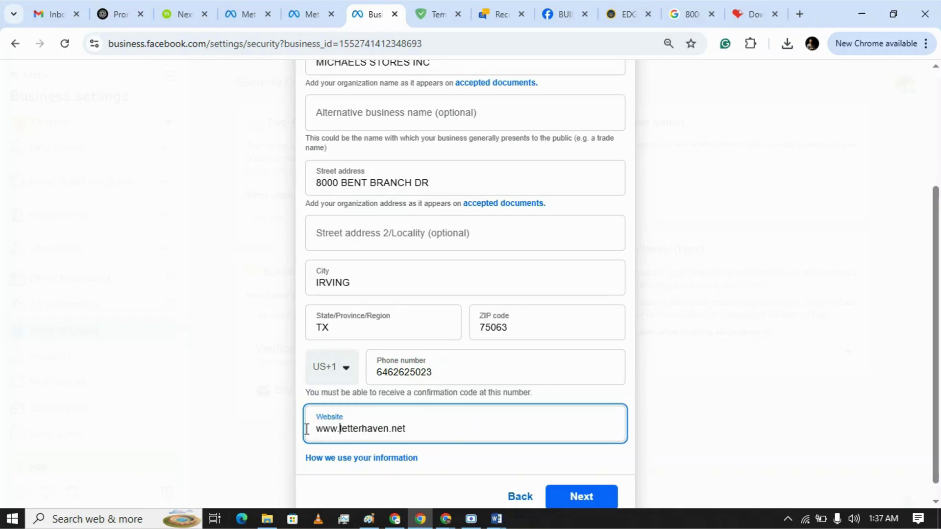
pyautogui.click(599, 503)
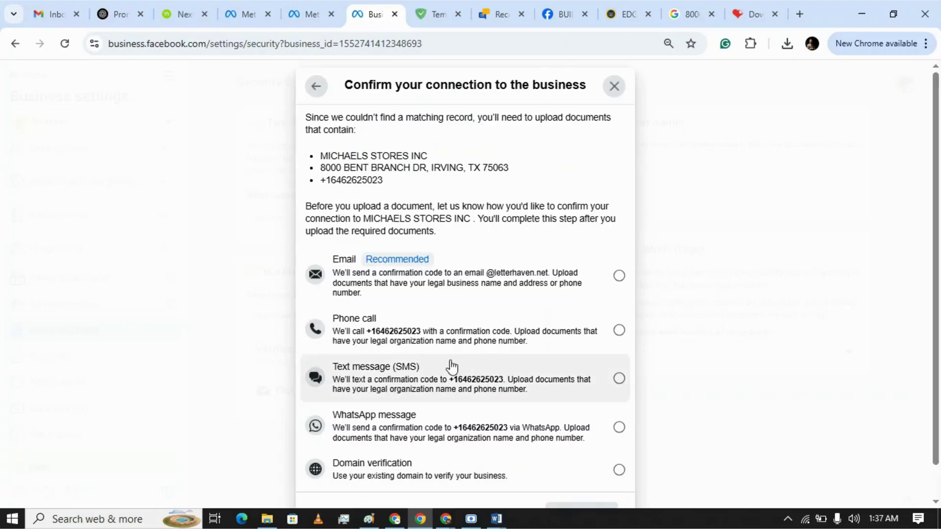
# Step: Choose Email confirmation and continue with the attached Certificate of Formation.pdf and SampleBill.pdf to the Confirm email address dialog
pyautogui.click(458, 293)
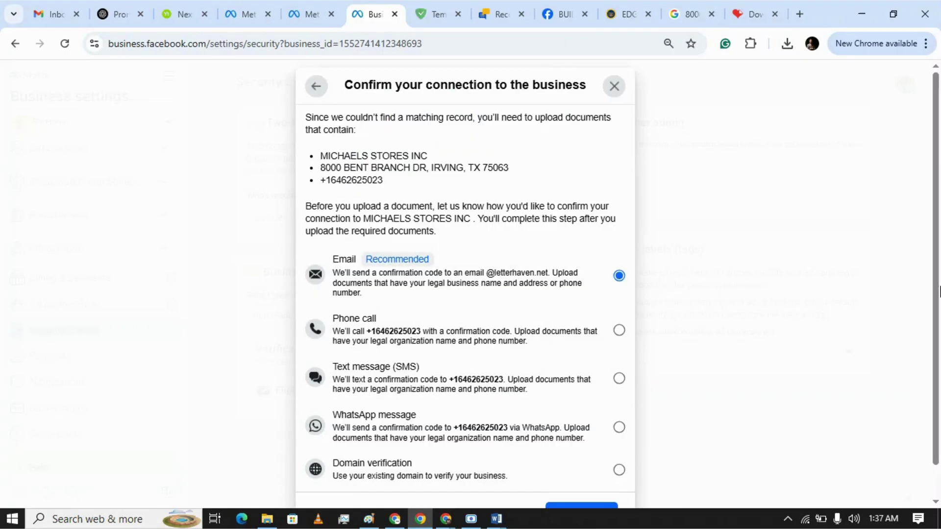
pyautogui.scroll(-1, 921, 354)
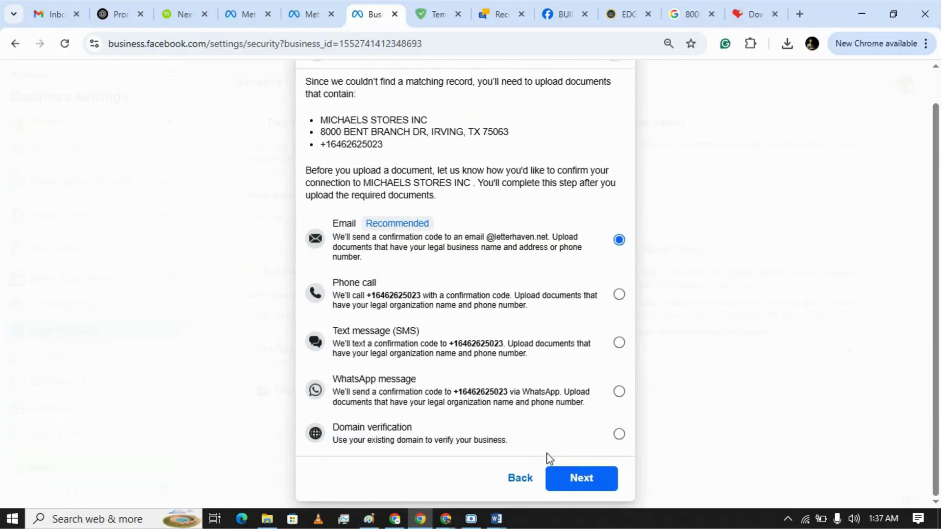
pyautogui.click(567, 477)
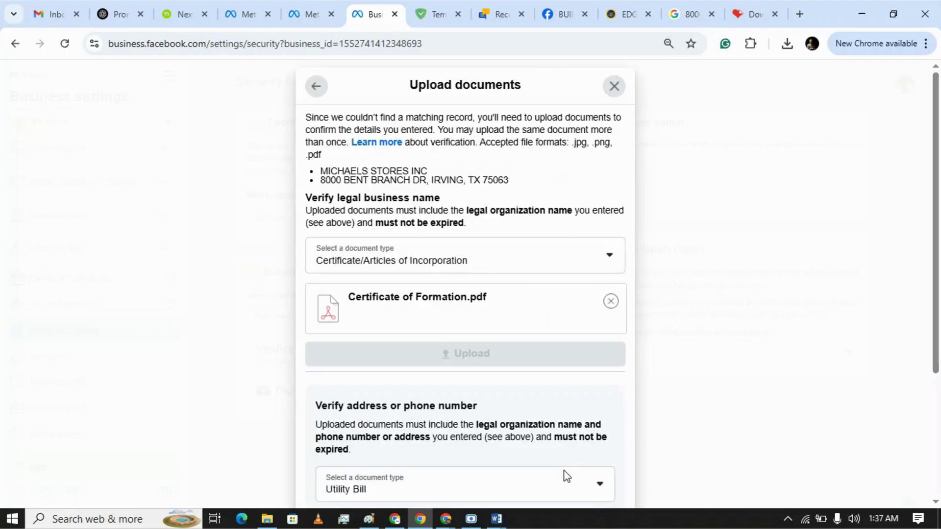
pyautogui.moveTo(939, 167); pyautogui.dragTo(928, 336)
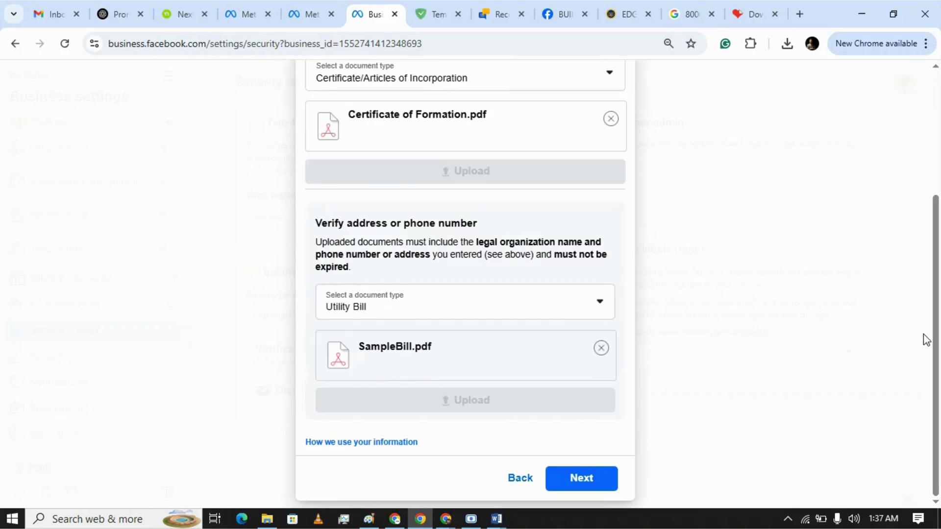
pyautogui.click(585, 475)
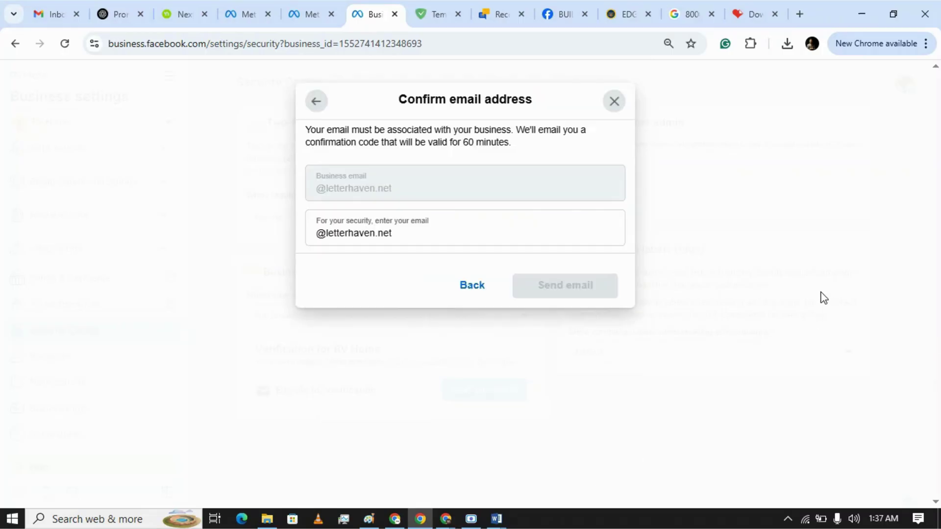
# Step: Enter the copied AdGuard temporary email address in the security email field and send the confirmation email
pyautogui.moveTo(470, 236); pyautogui.dragTo(245, 242)
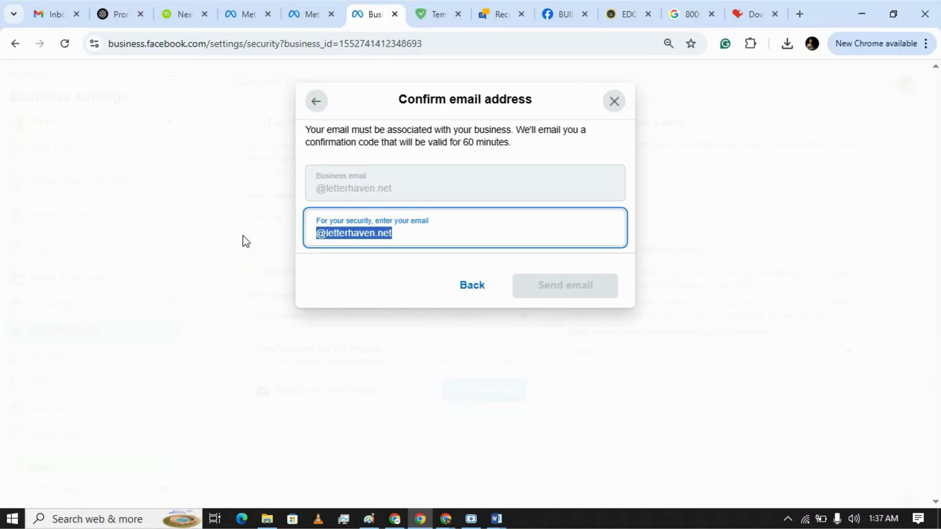
pyautogui.hotkey('ctrl', 'v')
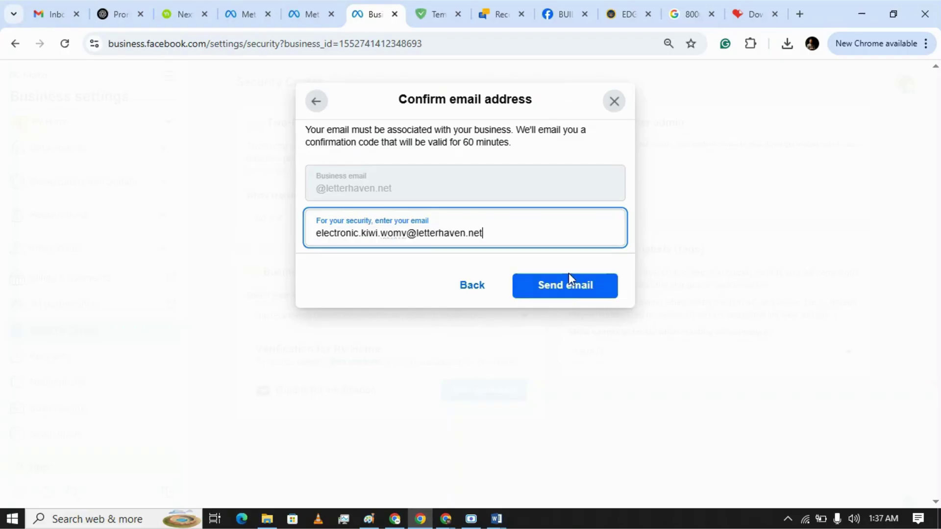
pyautogui.click(569, 293)
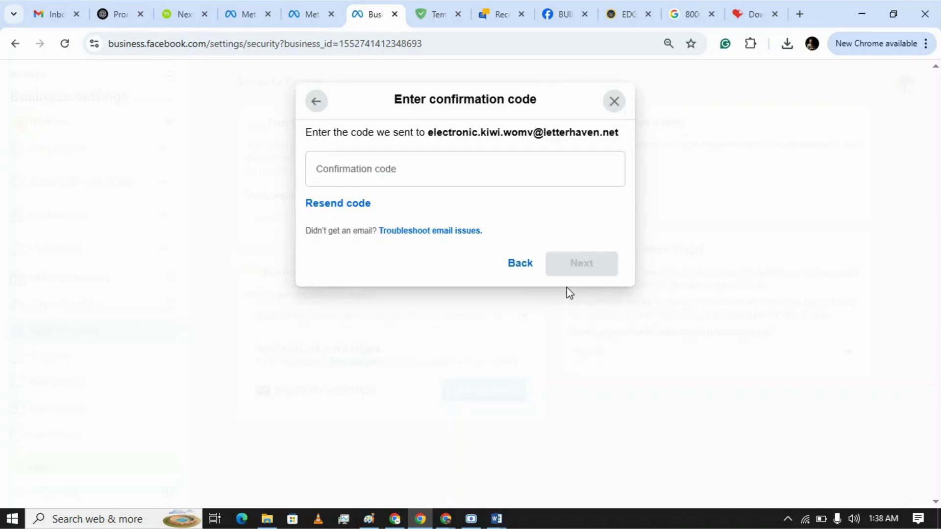
# Step: Switch to AdGuard Temp Mail, refresh the inbox and copy the verification code from the "Verify your business email" message
pyautogui.click(445, 15)
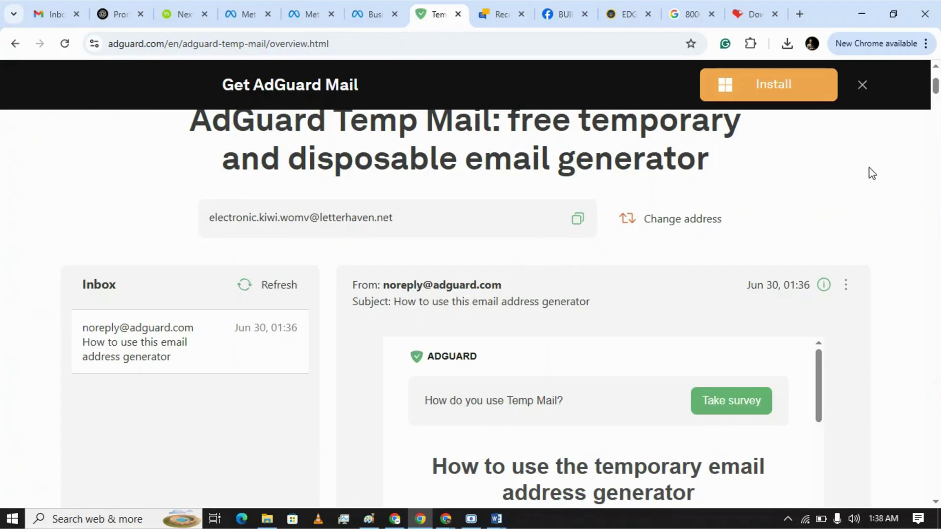
pyautogui.scroll(-5, 936, 87)
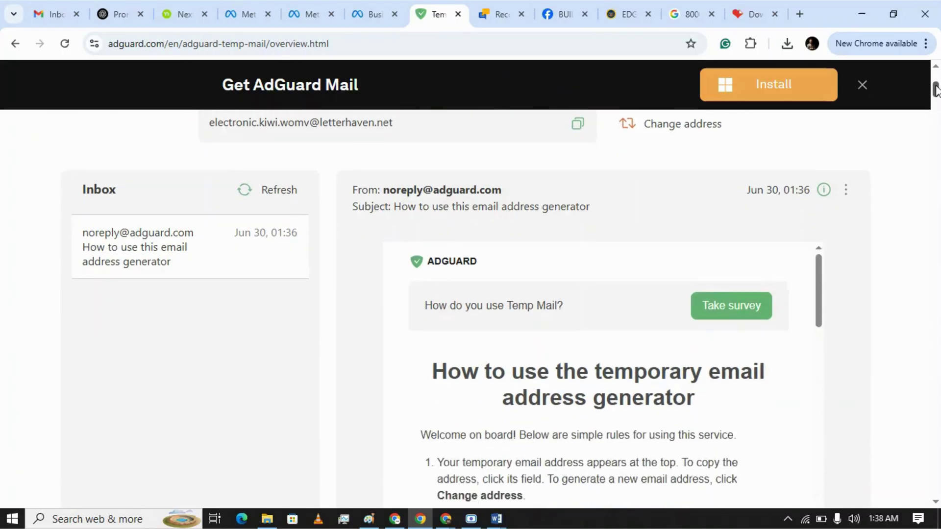
pyautogui.scroll(4, 936, 87)
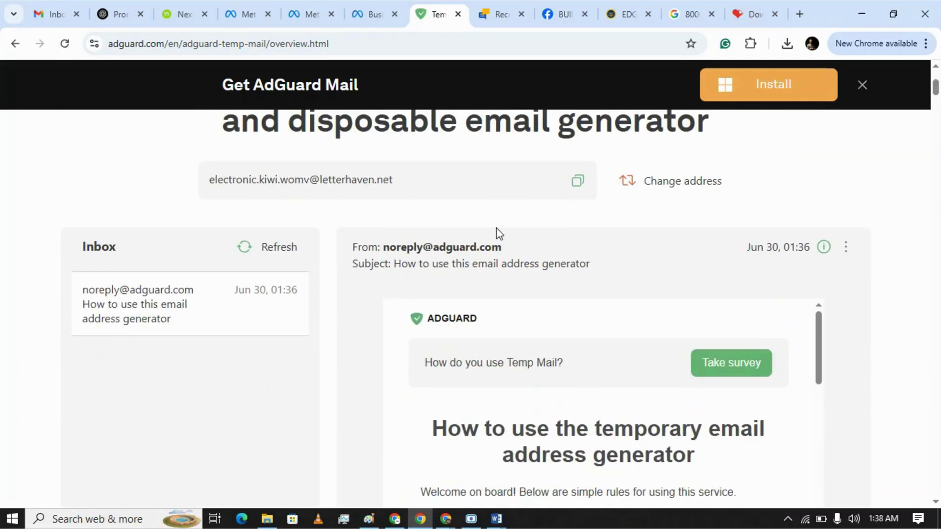
pyautogui.click(247, 251)
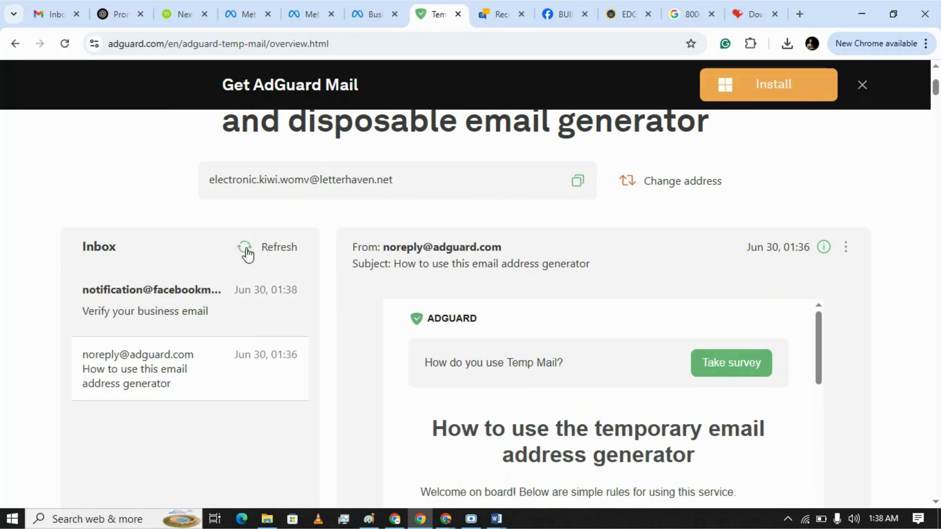
pyautogui.click(185, 305)
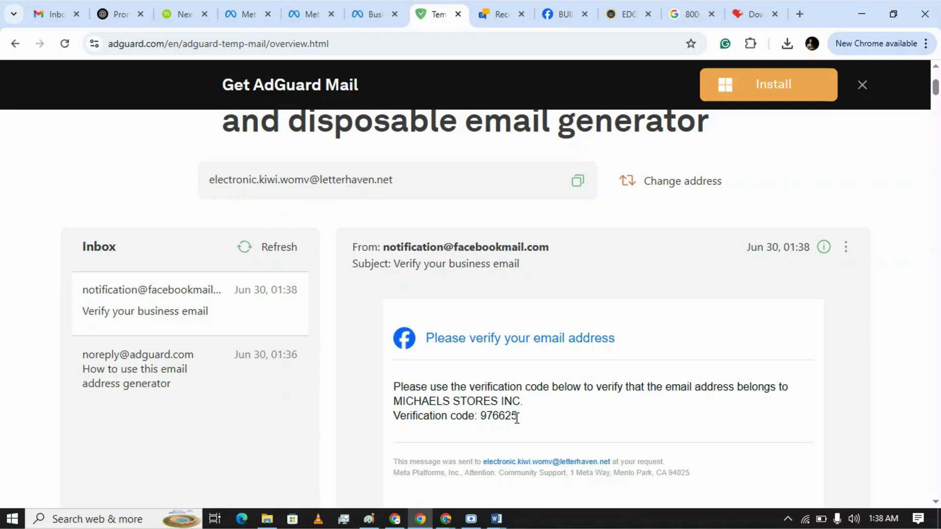
pyautogui.moveTo(518, 417); pyautogui.dragTo(483, 416)
pyautogui.hotkey('ctrl', 'c')
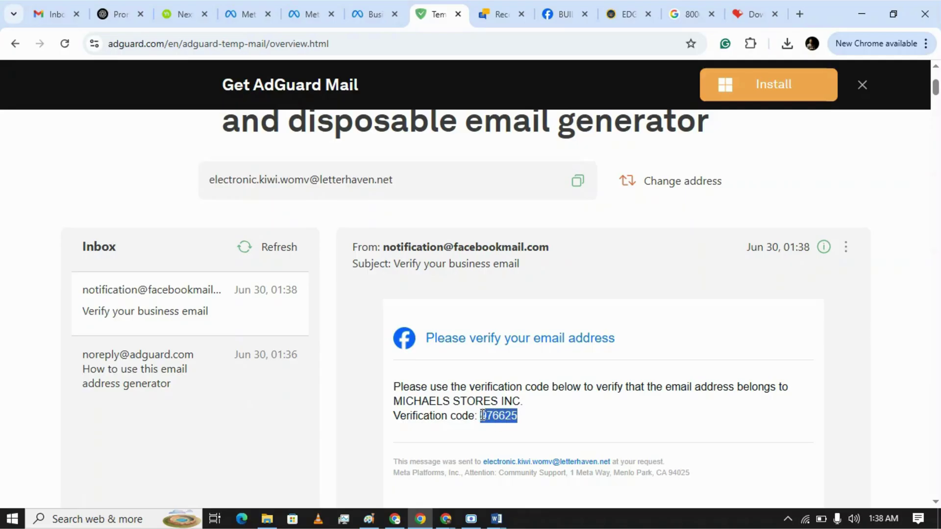
# Step: Return to Meta's verification dialog, enter the copied email confirmation code, submit it and finish the business verification
pyautogui.click(368, 16)
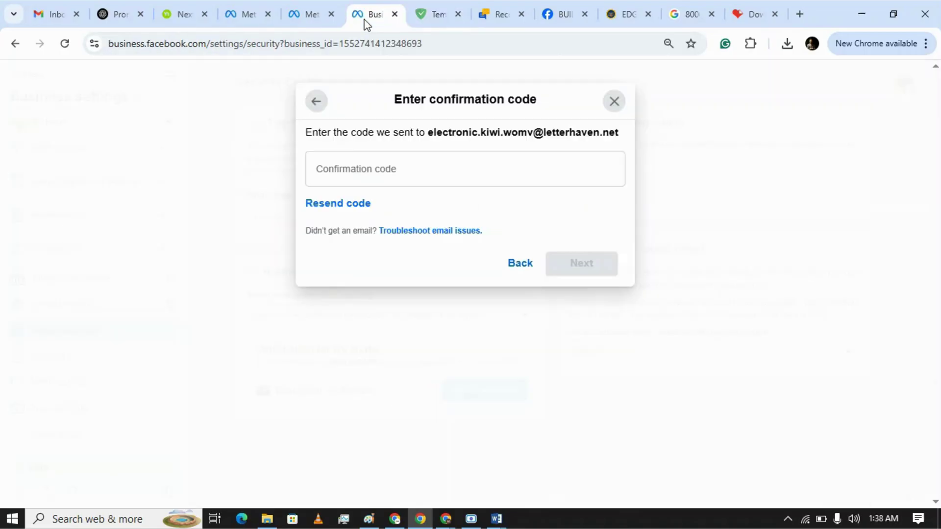
pyautogui.click(406, 160)
pyautogui.click(406, 160)
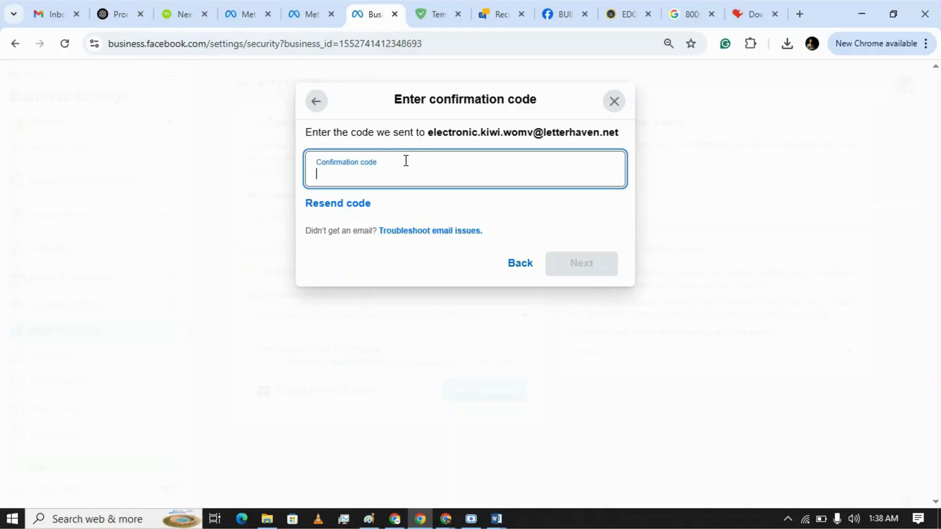
pyautogui.hotkey('ctrl', 'v')
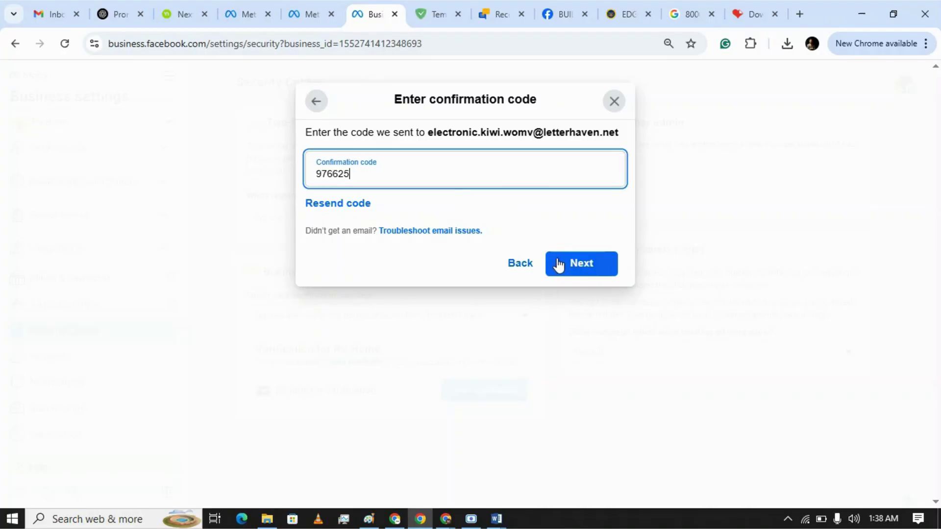
pyautogui.click(560, 272)
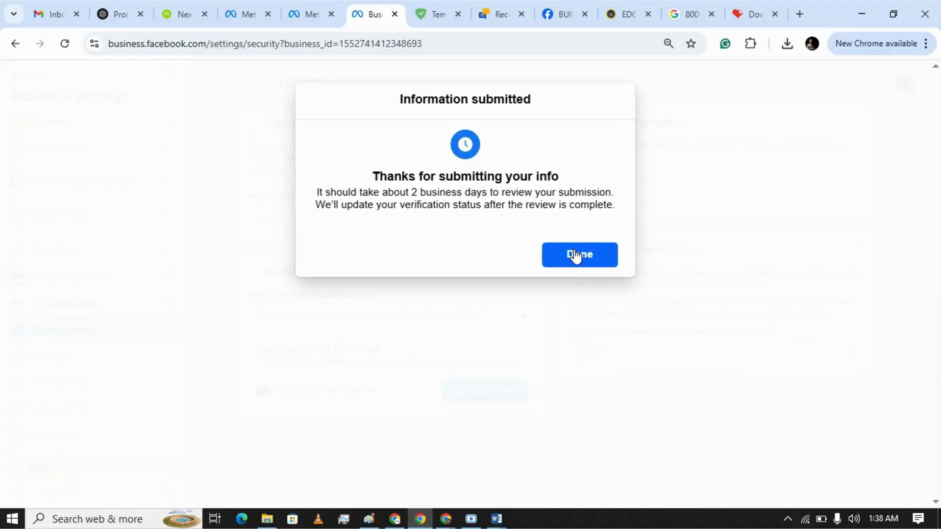
pyautogui.click(575, 255)
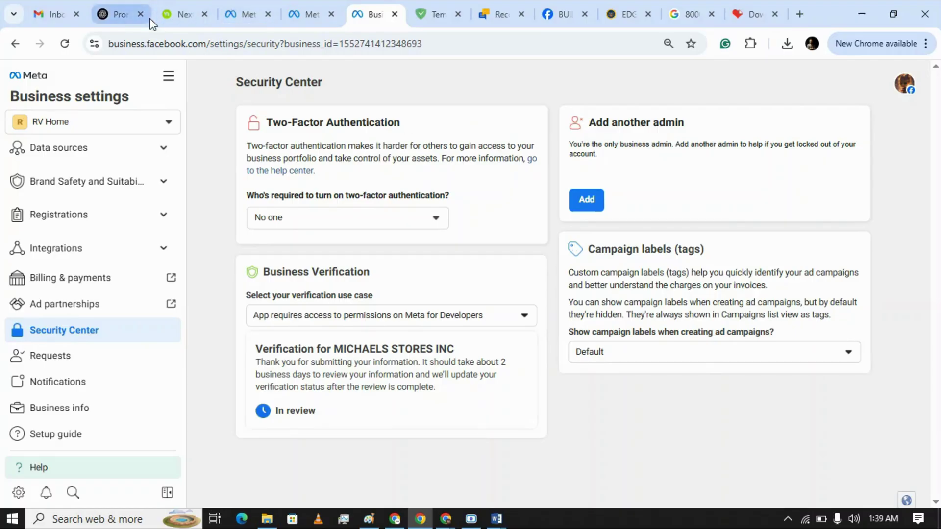
# Step: Switch to the Dynamic Ltd business portfolio, view its Meta Verified page and open Security Center to check the business verification
pyautogui.click(129, 130)
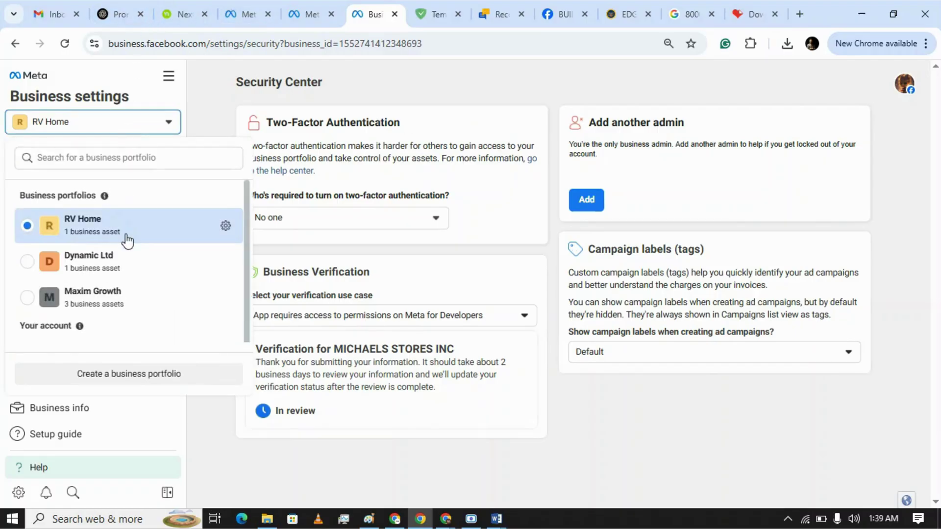
pyautogui.click(118, 273)
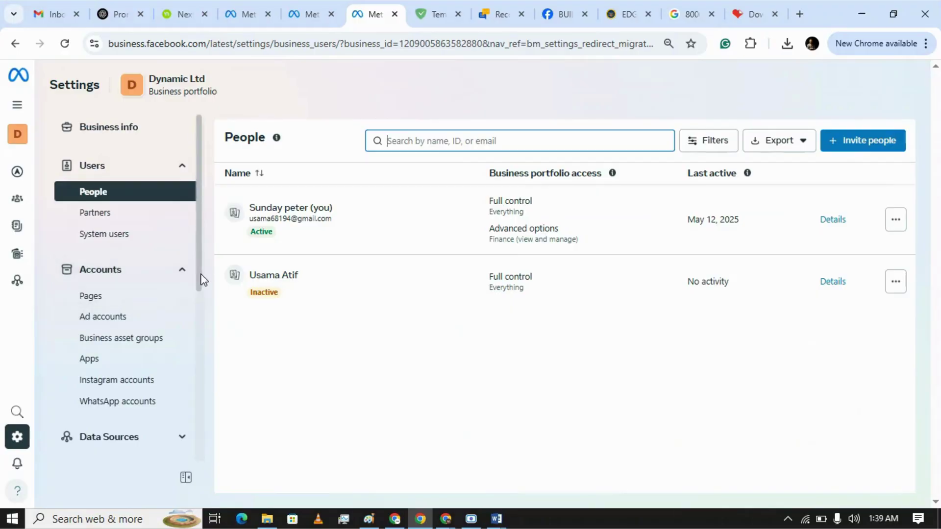
pyautogui.scroll(-2, 199, 298)
pyautogui.scroll(-5, 200, 298)
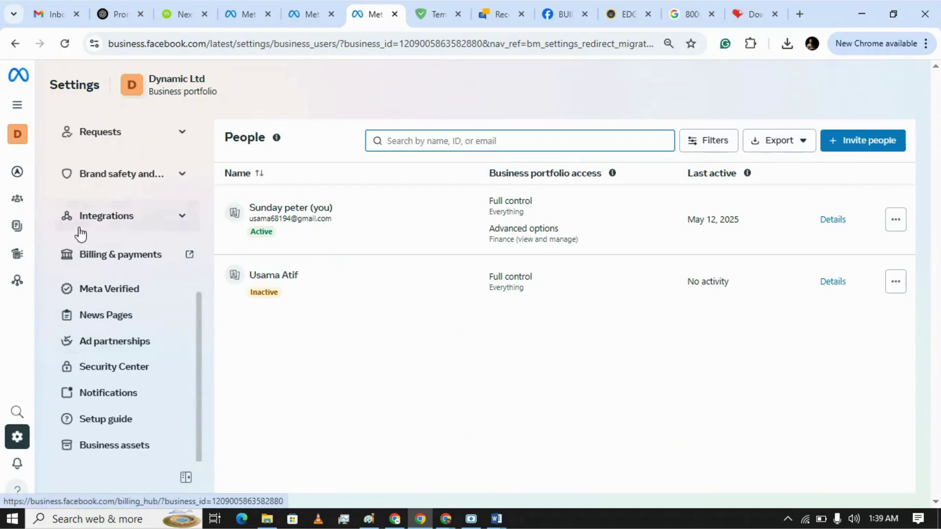
pyautogui.click(118, 294)
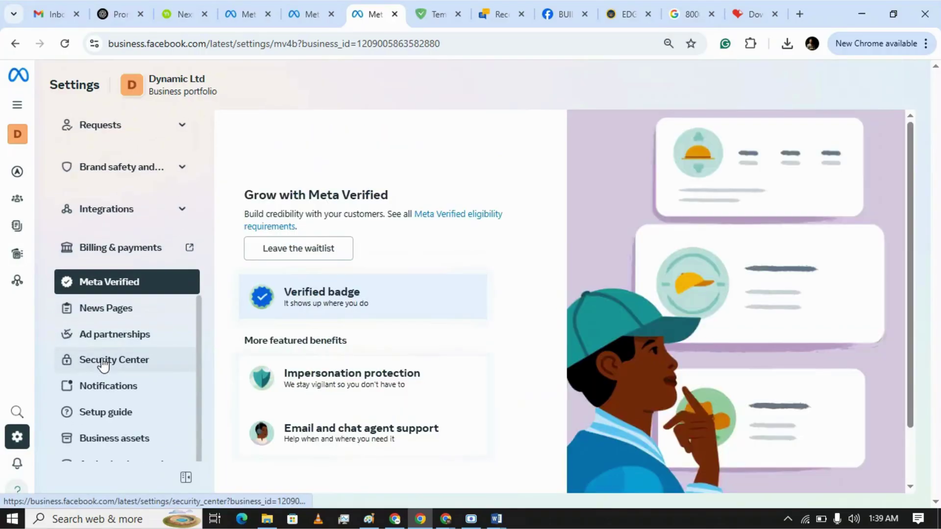
pyautogui.click(102, 365)
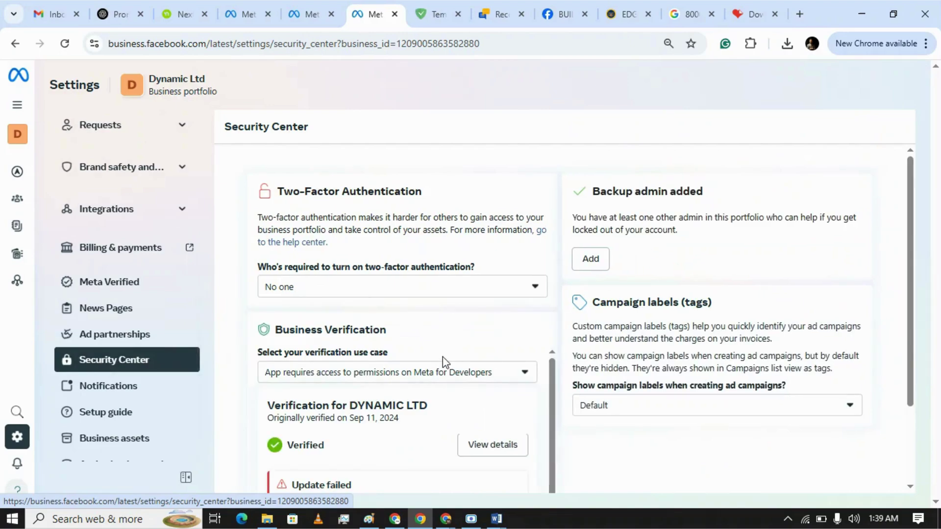
# Step: Switch to the Maxim Growth business portfolio and locate Security Center in its settings
pyautogui.click(18, 143)
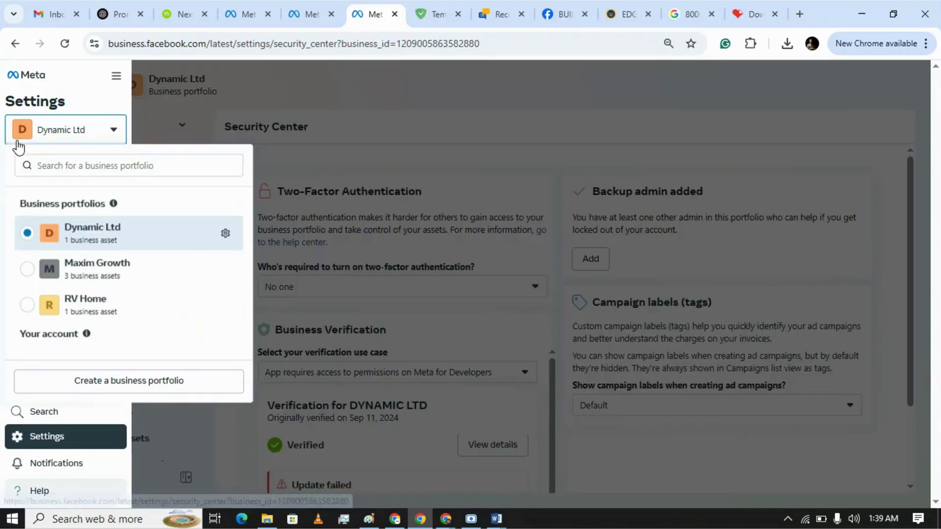
pyautogui.click(103, 283)
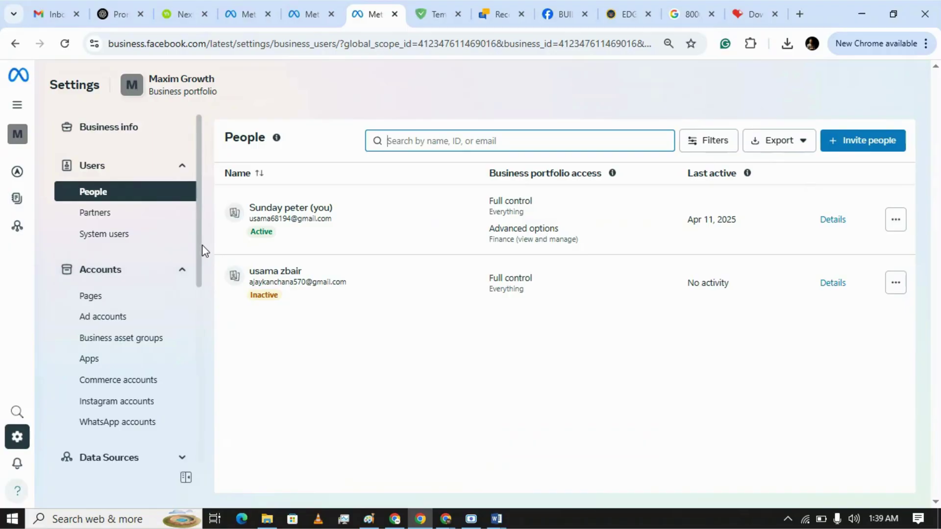
pyautogui.moveTo(199, 241); pyautogui.dragTo(190, 411)
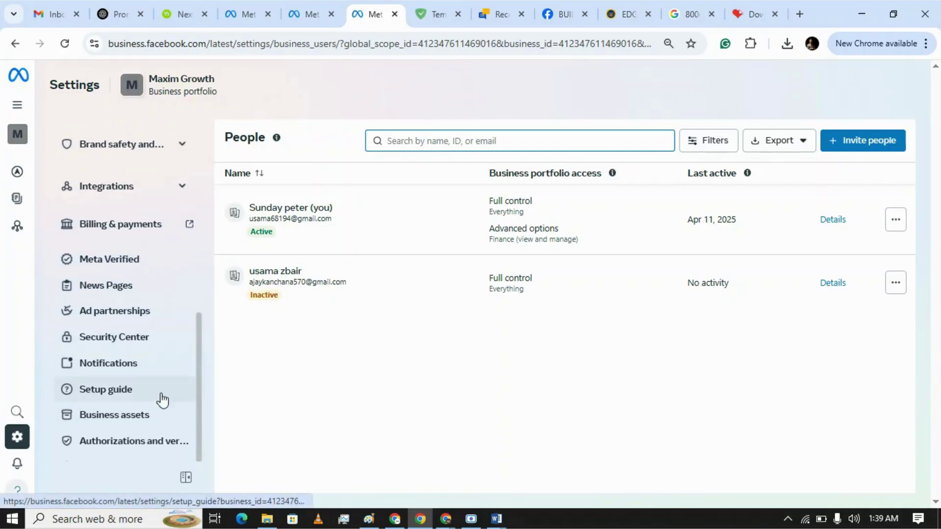